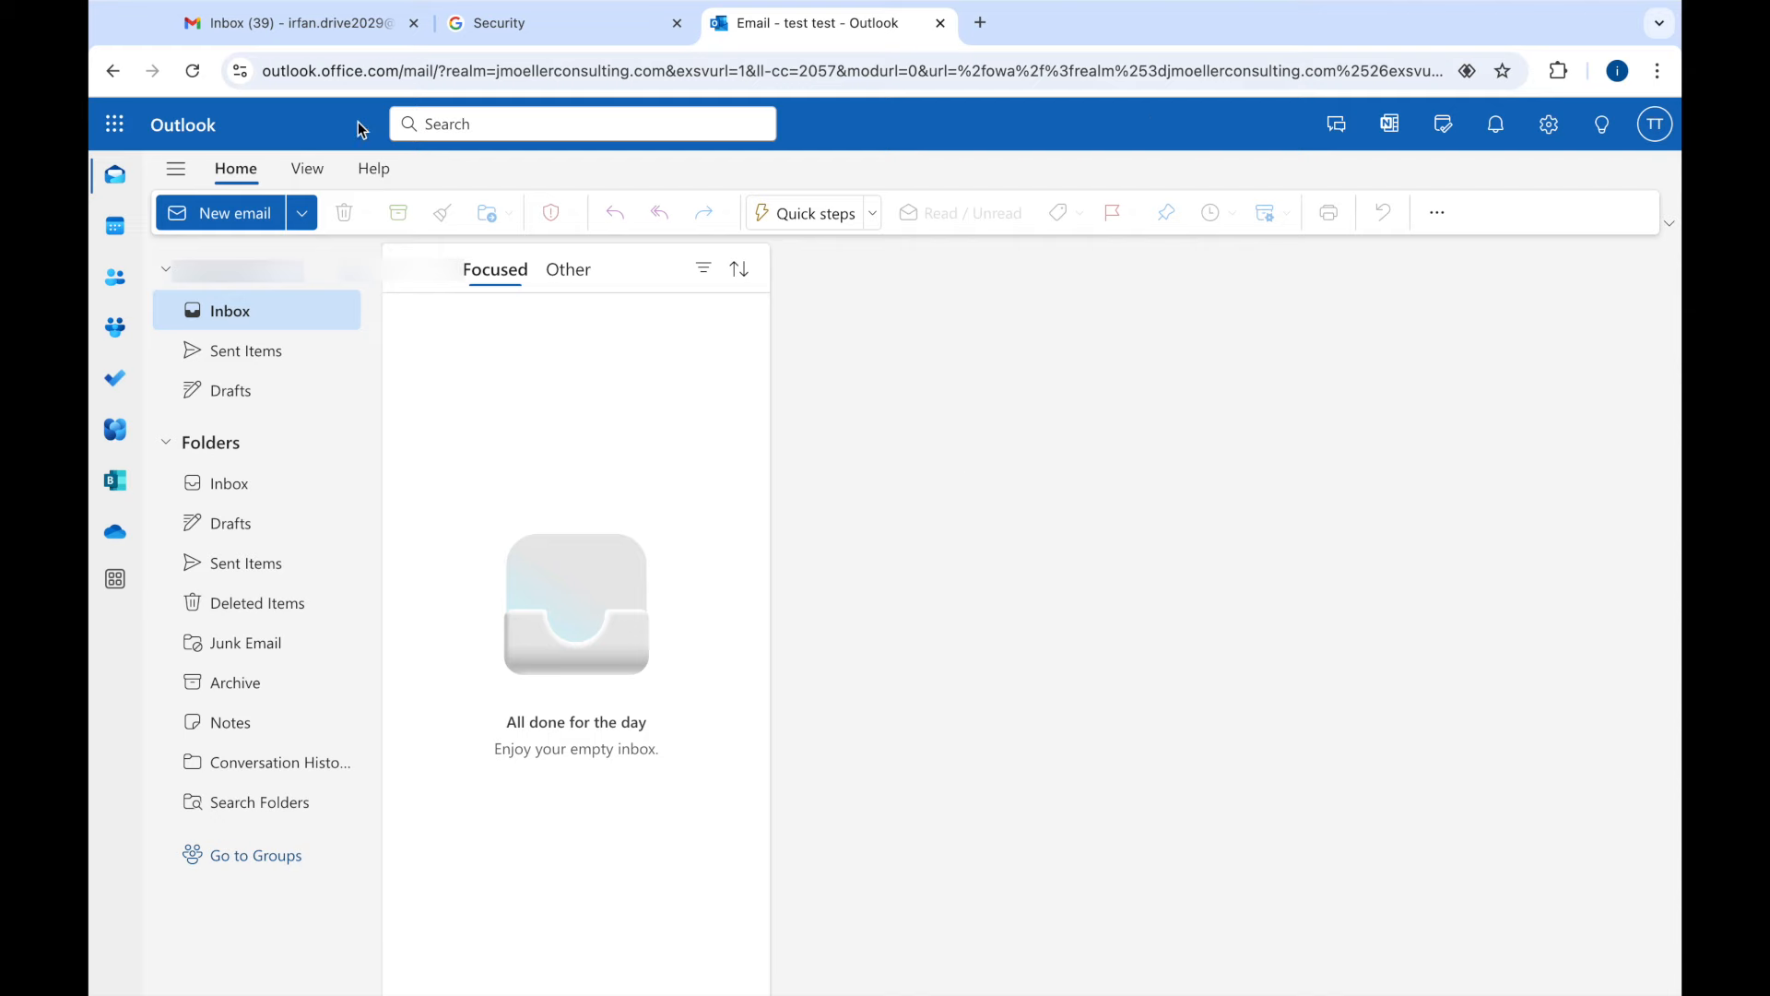
- Switch from Outlook to the Gmail inbox and open the signed-in account's panel
{"action": "left_click", "coordinate": [307, 28]}
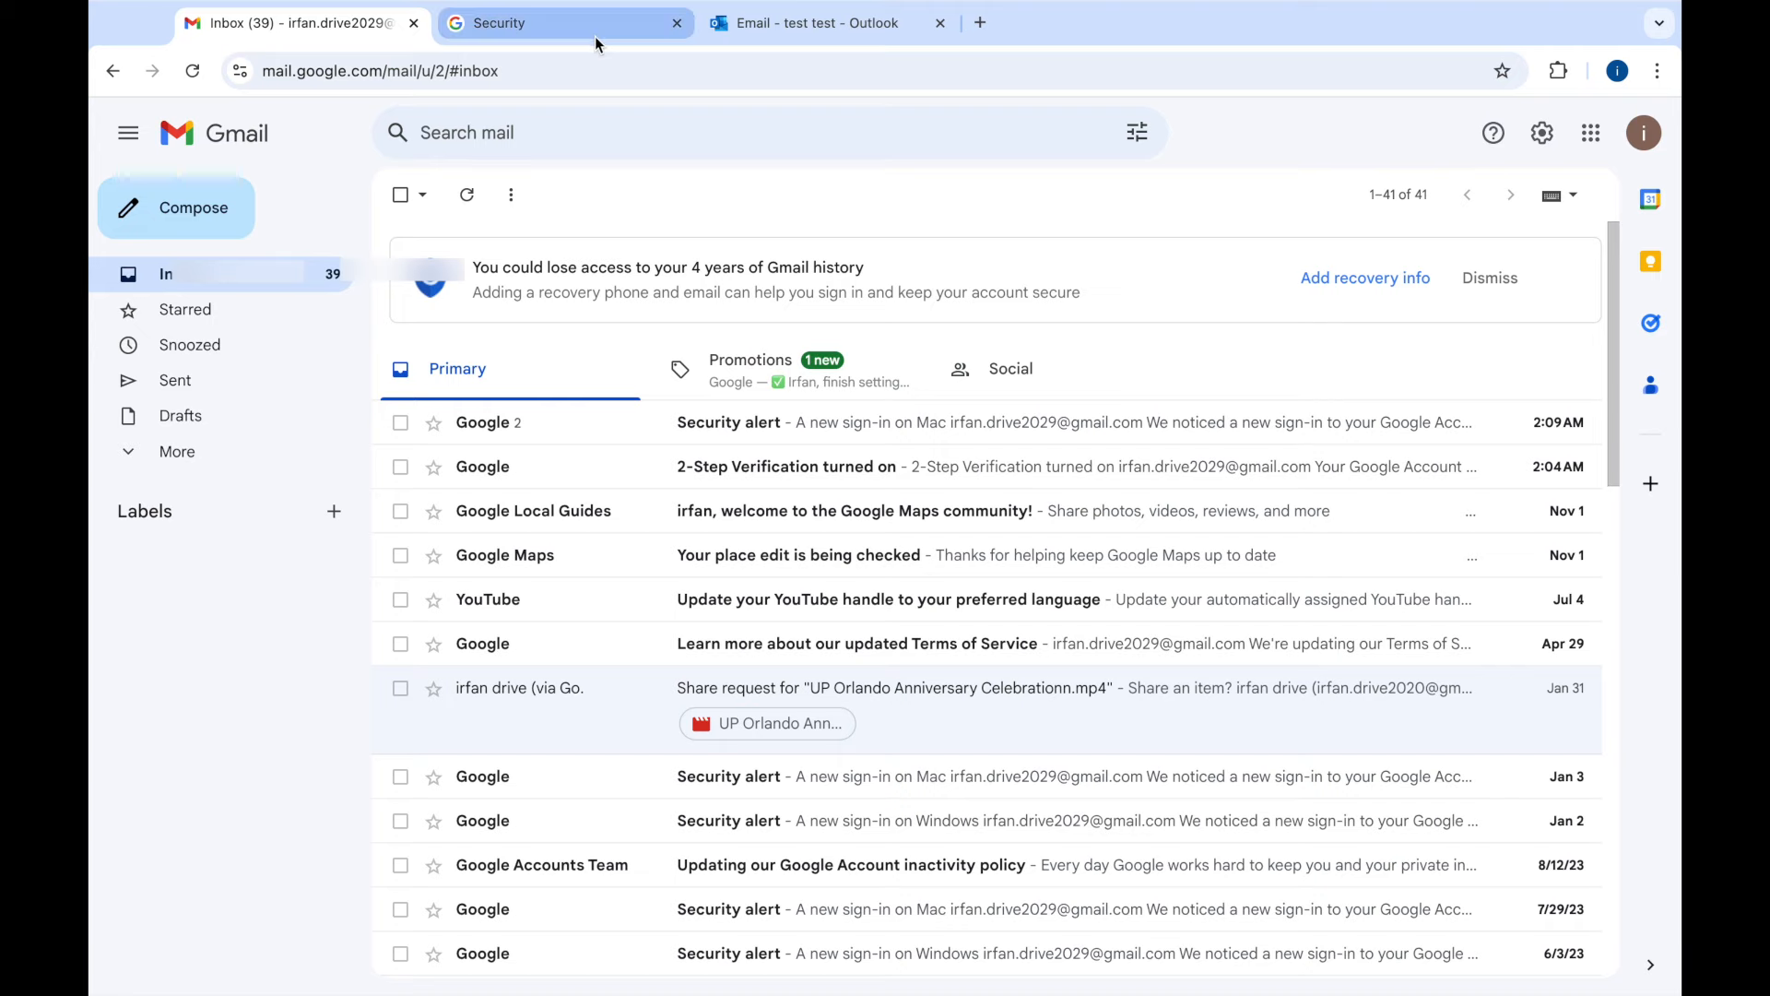
{"action": "left_click", "coordinate": [1641, 140]}
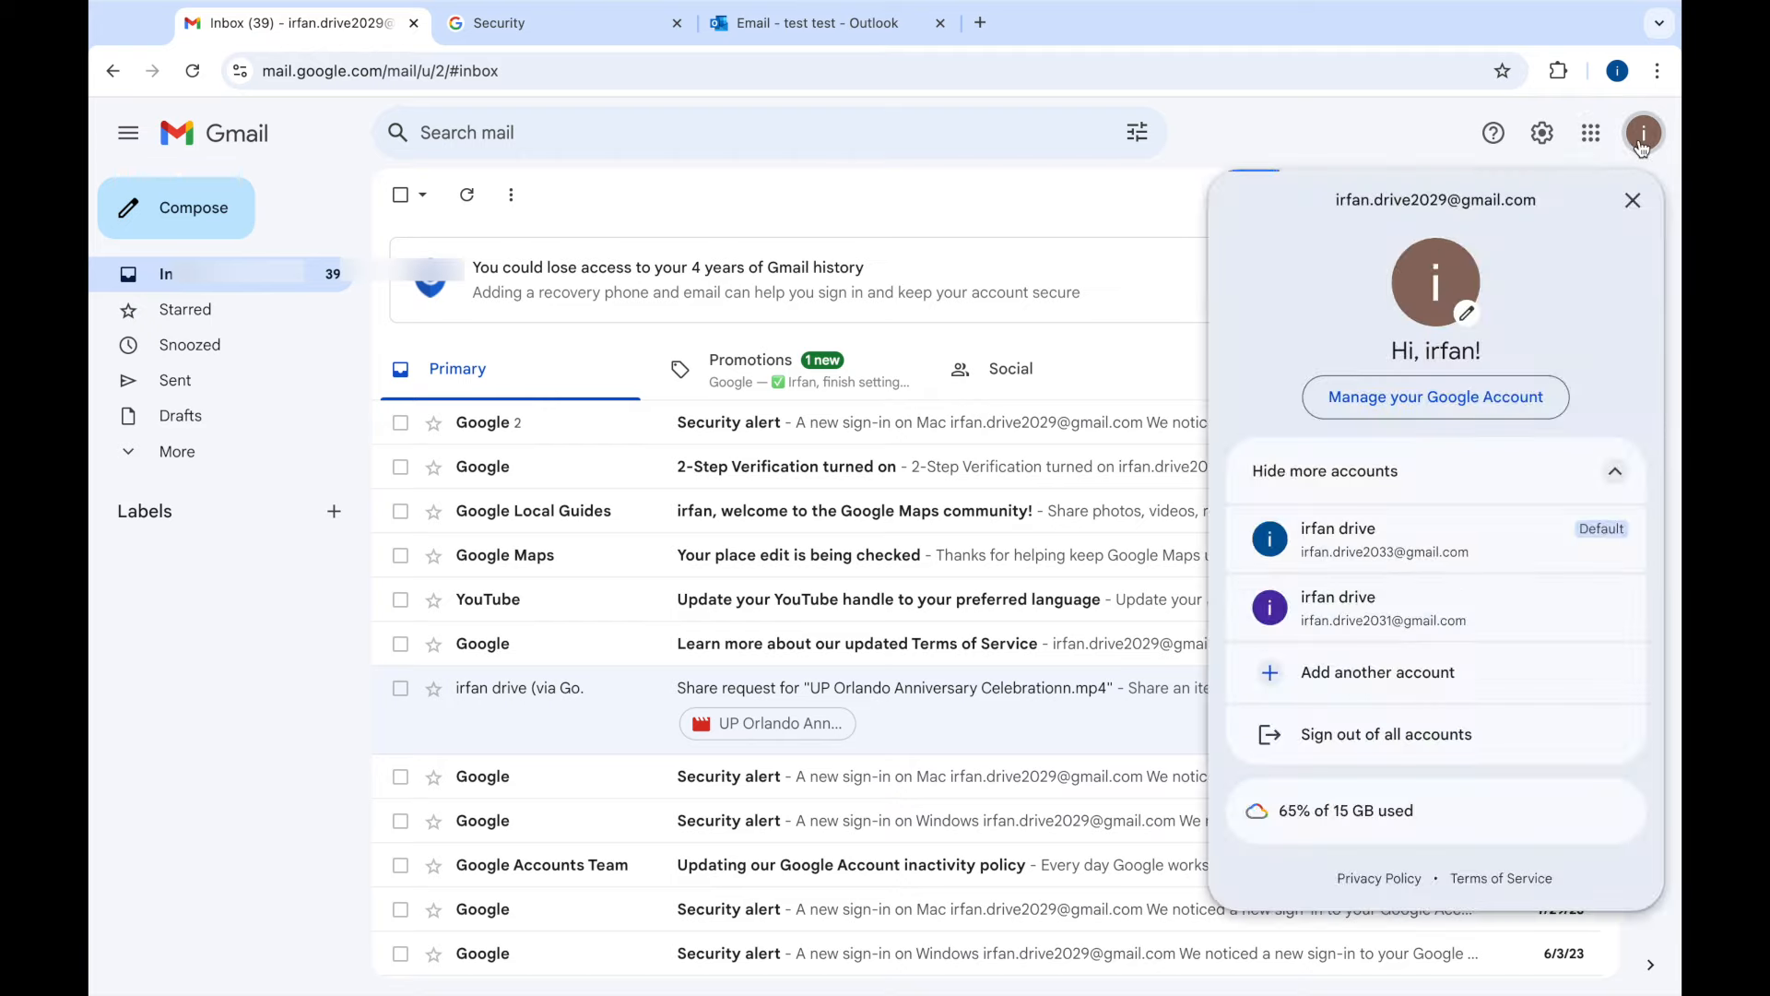
- Go to Manage your Google Account's Security page and review the 2-Step Verification and app password activity
{"action": "left_click", "coordinate": [1362, 407]}
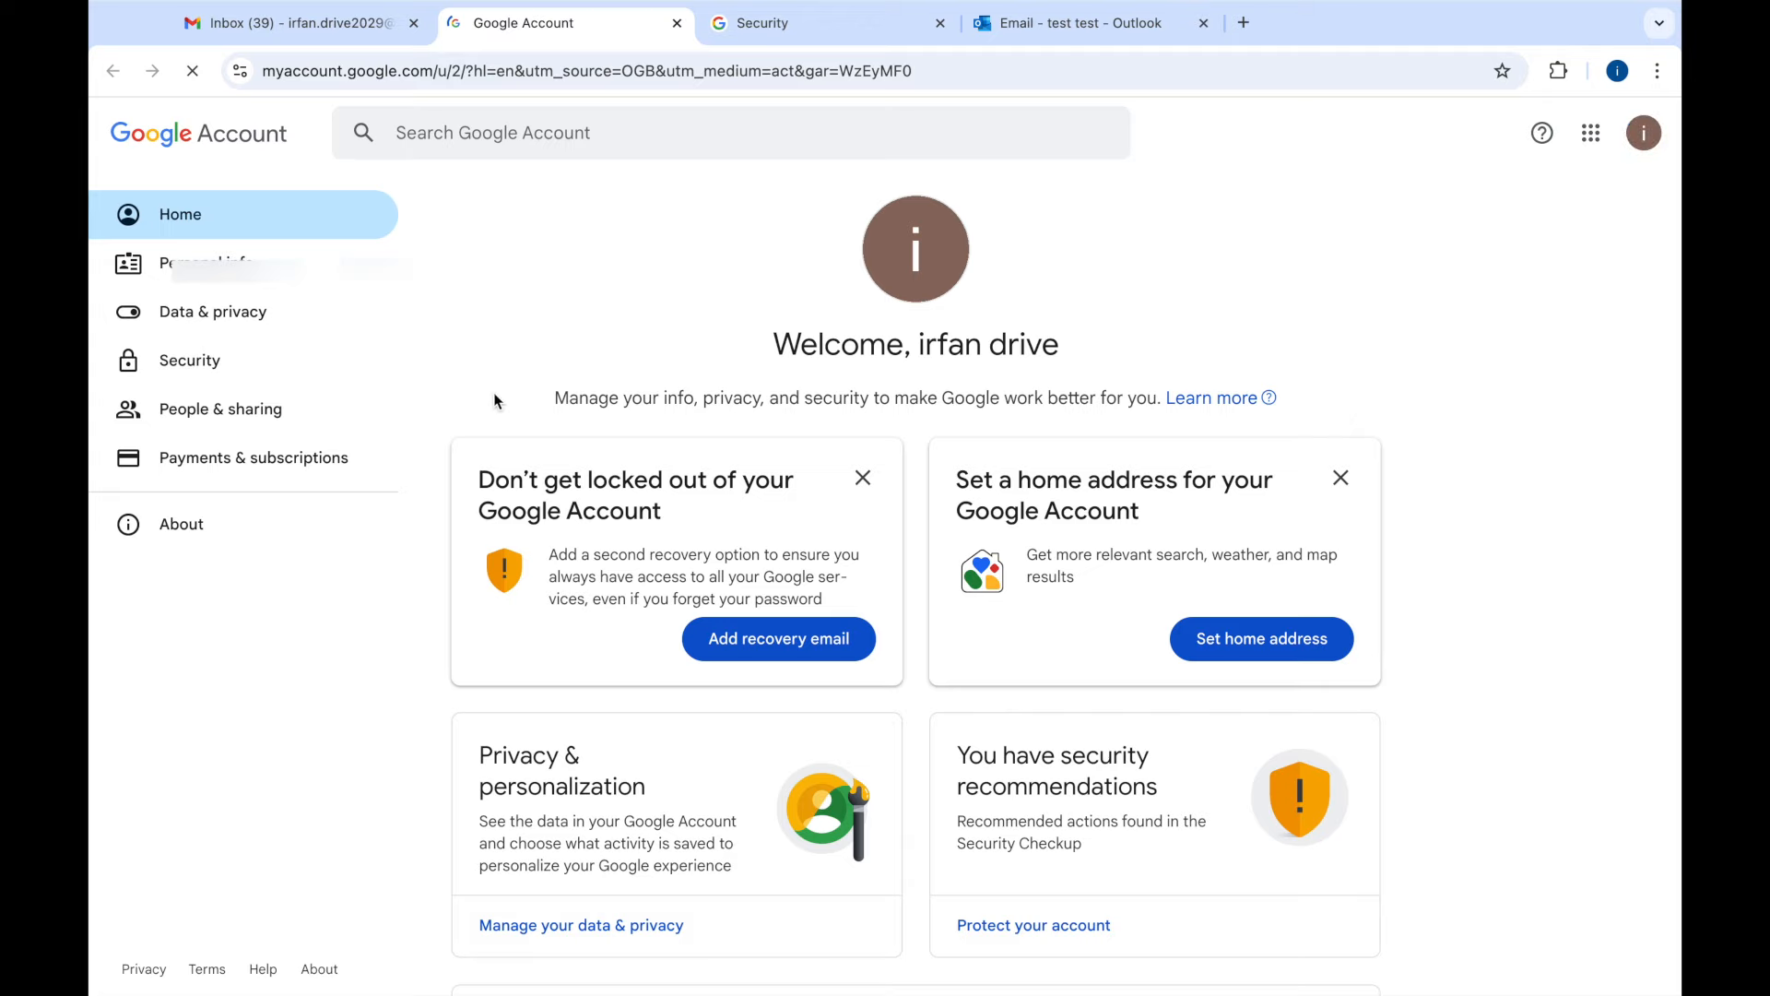
{"action": "left_click", "coordinate": [194, 359]}
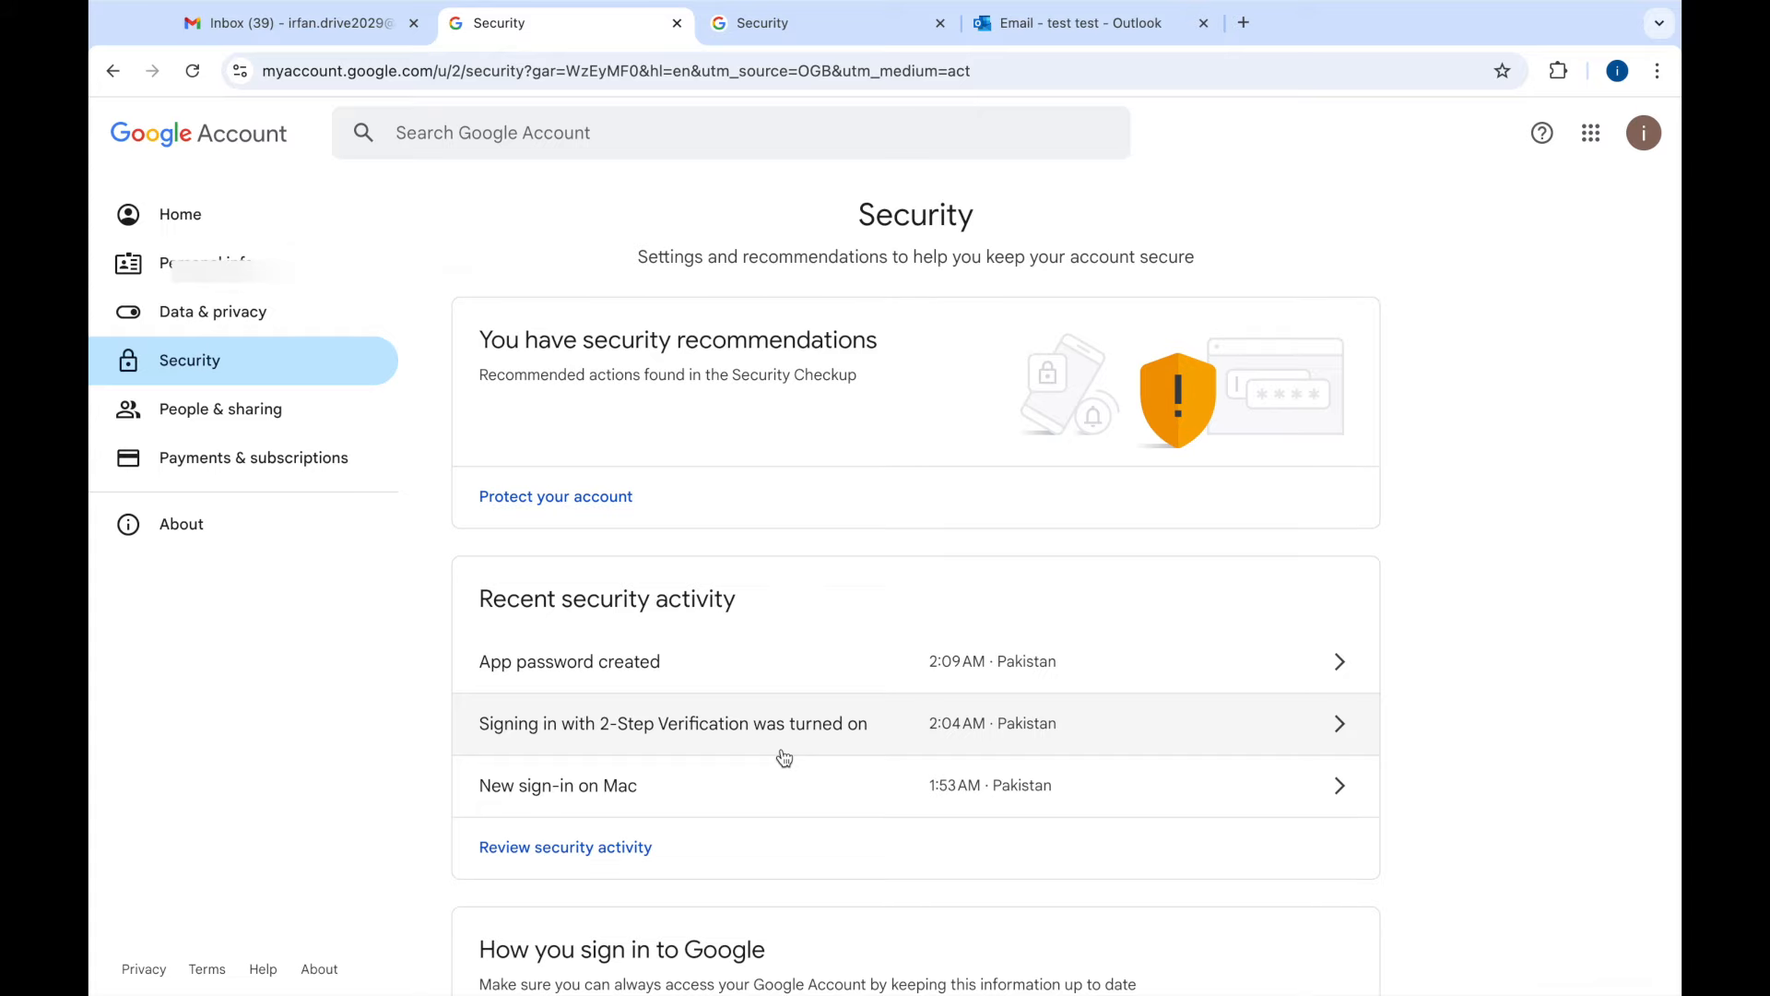
{"action": "scroll", "coordinate": [785, 758], "scroll_direction": "down", "scroll_amount": 4}
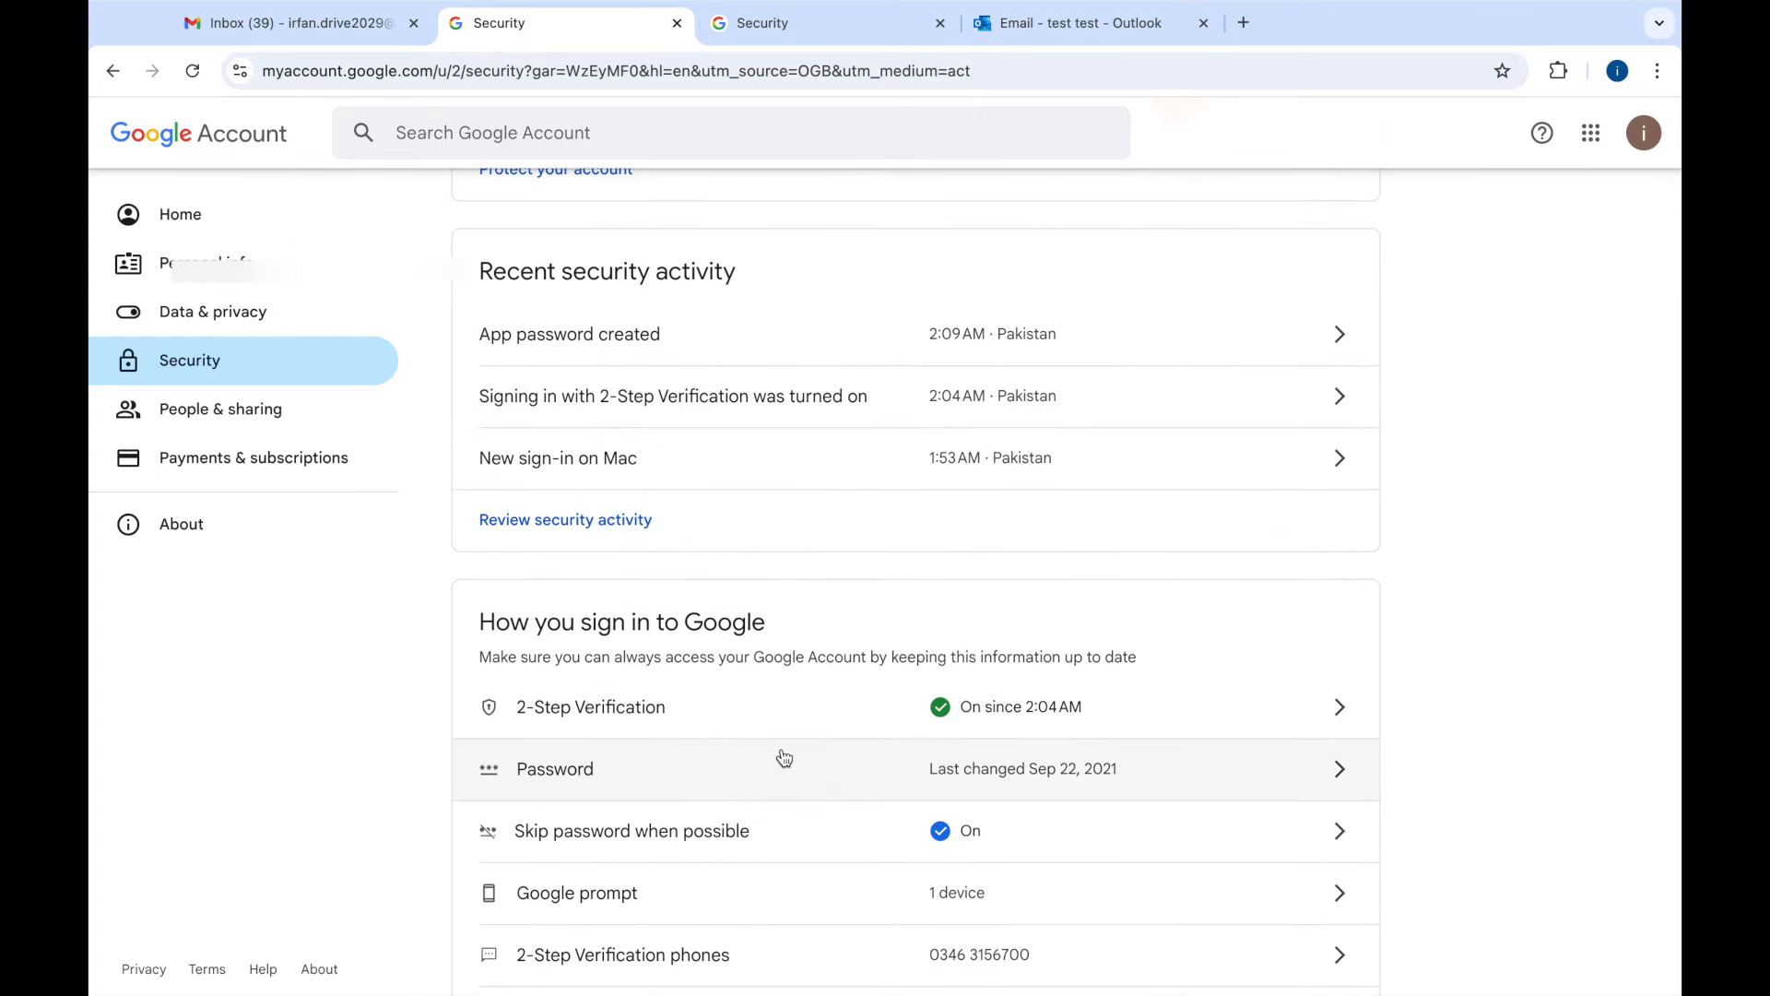
{"action": "scroll", "coordinate": [785, 758], "scroll_direction": "down", "scroll_amount": 1}
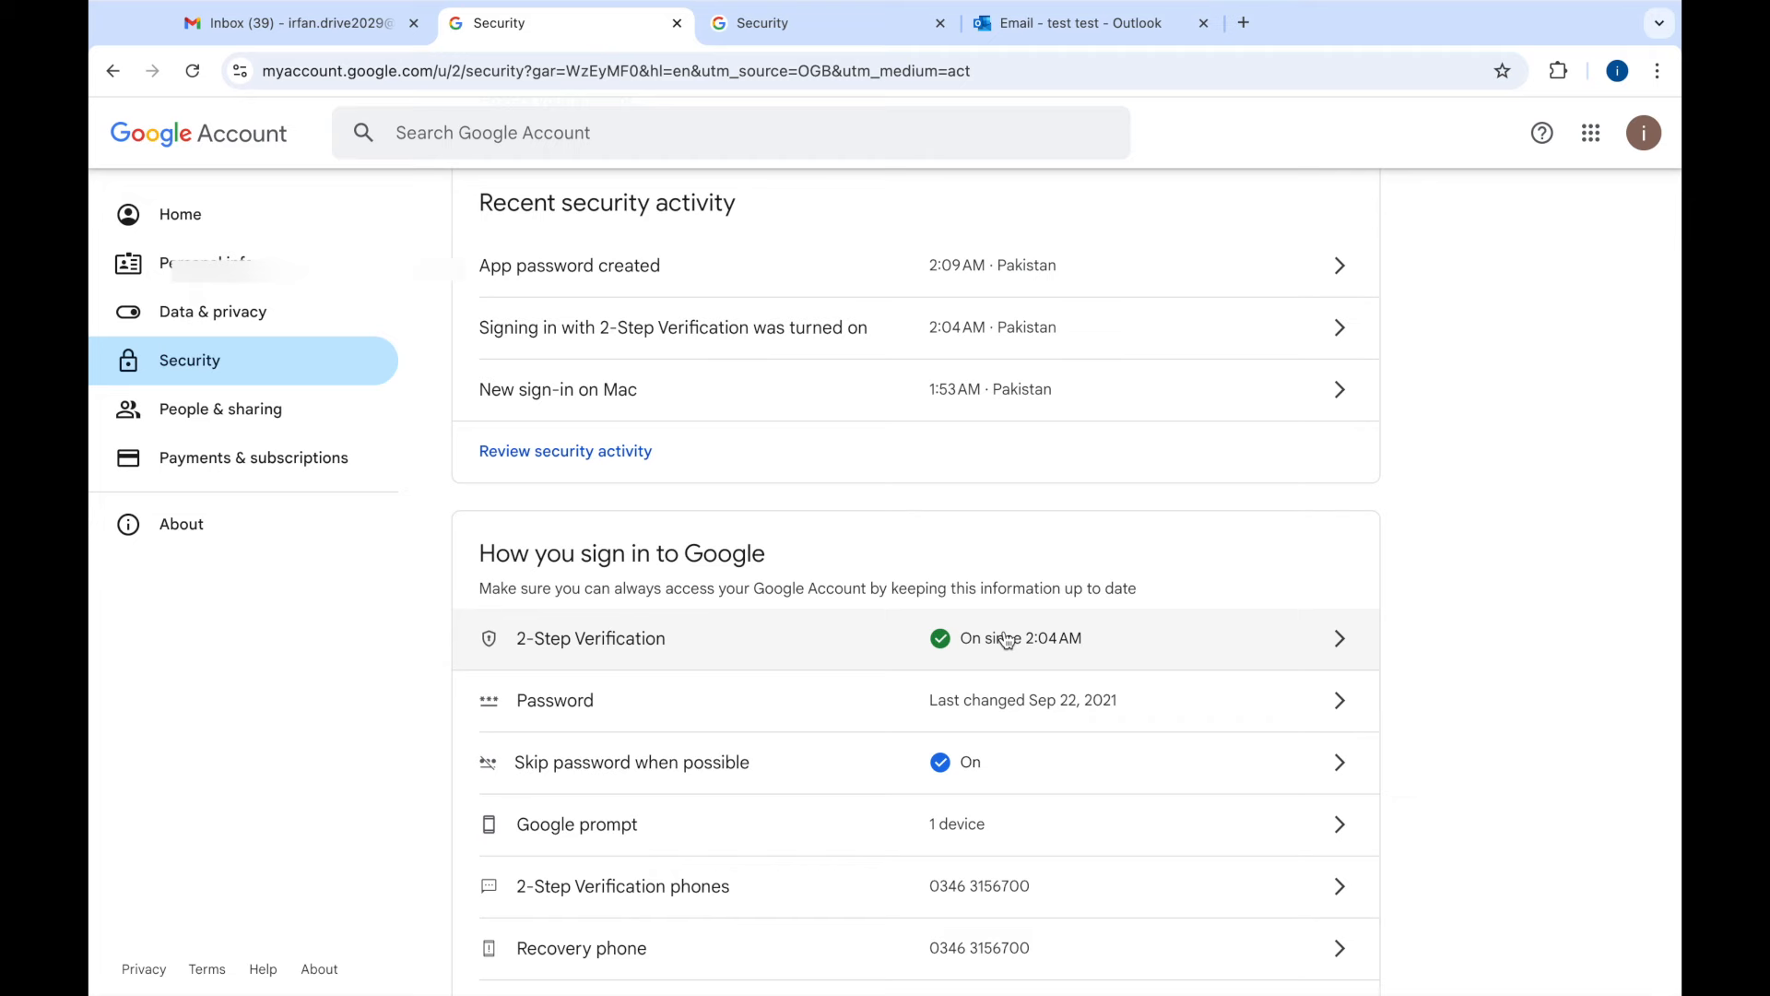
{"action": "scroll", "coordinate": [751, 662], "scroll_direction": "up", "scroll_amount": 5}
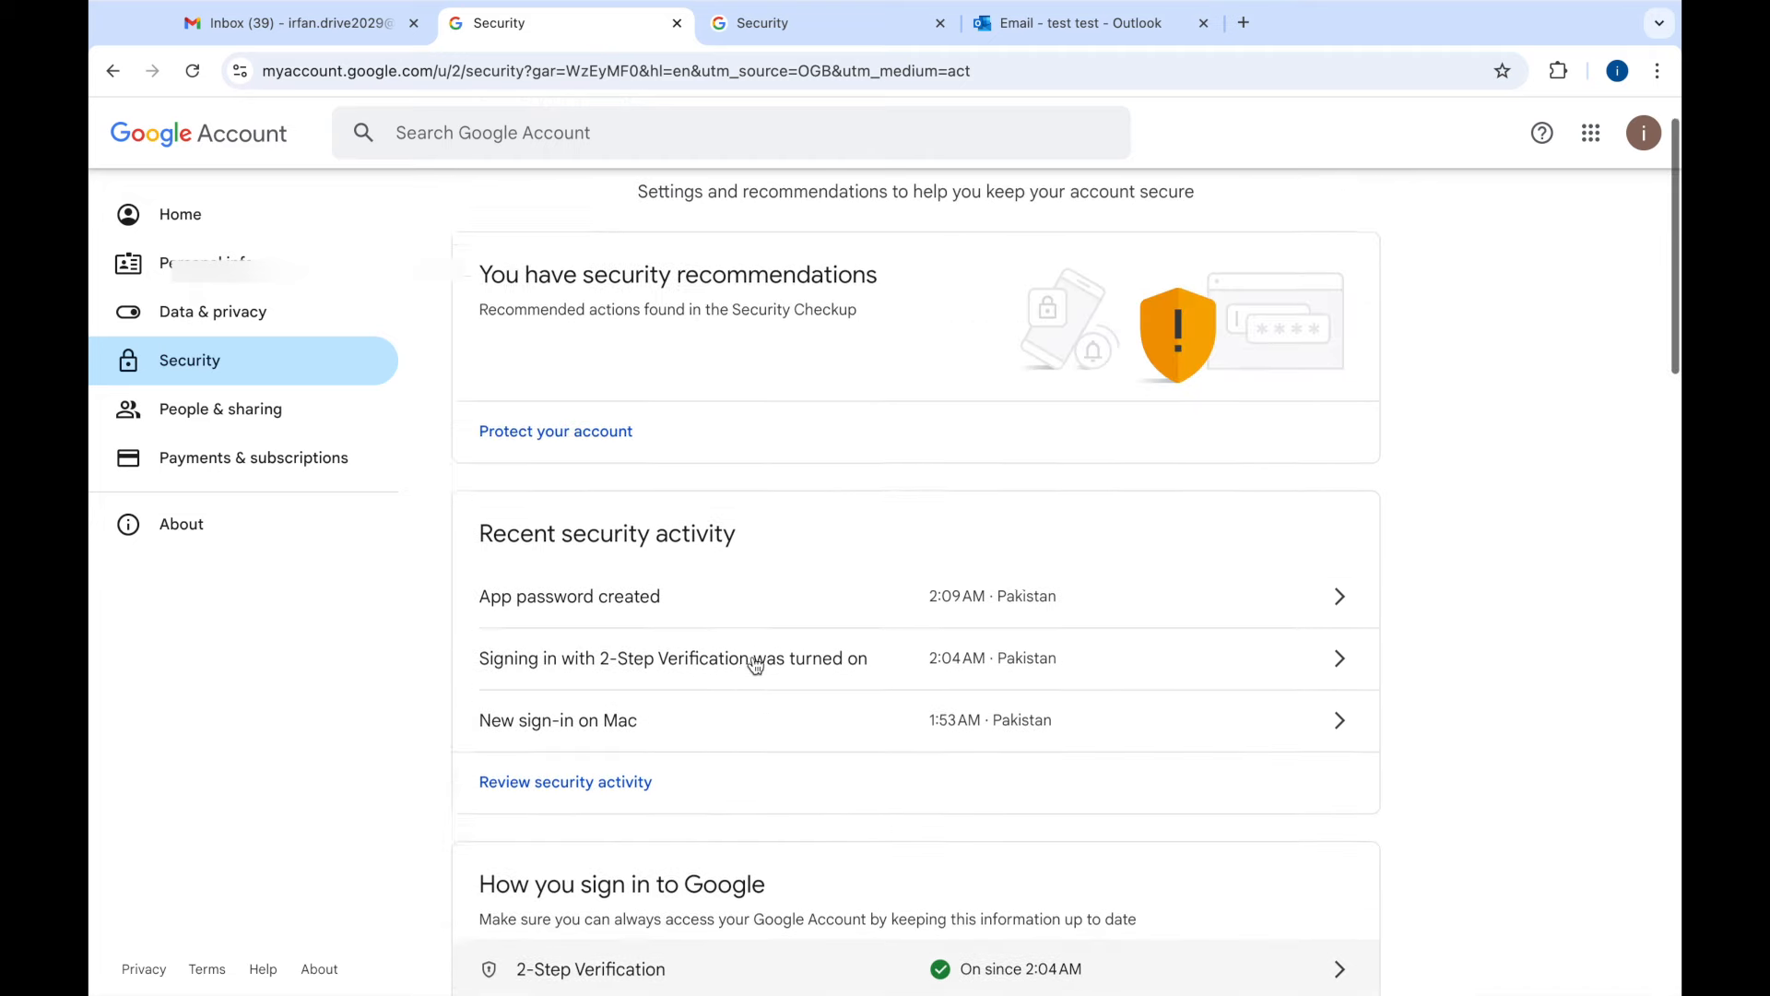
{"action": "scroll", "coordinate": [755, 664], "scroll_direction": "down", "scroll_amount": 4}
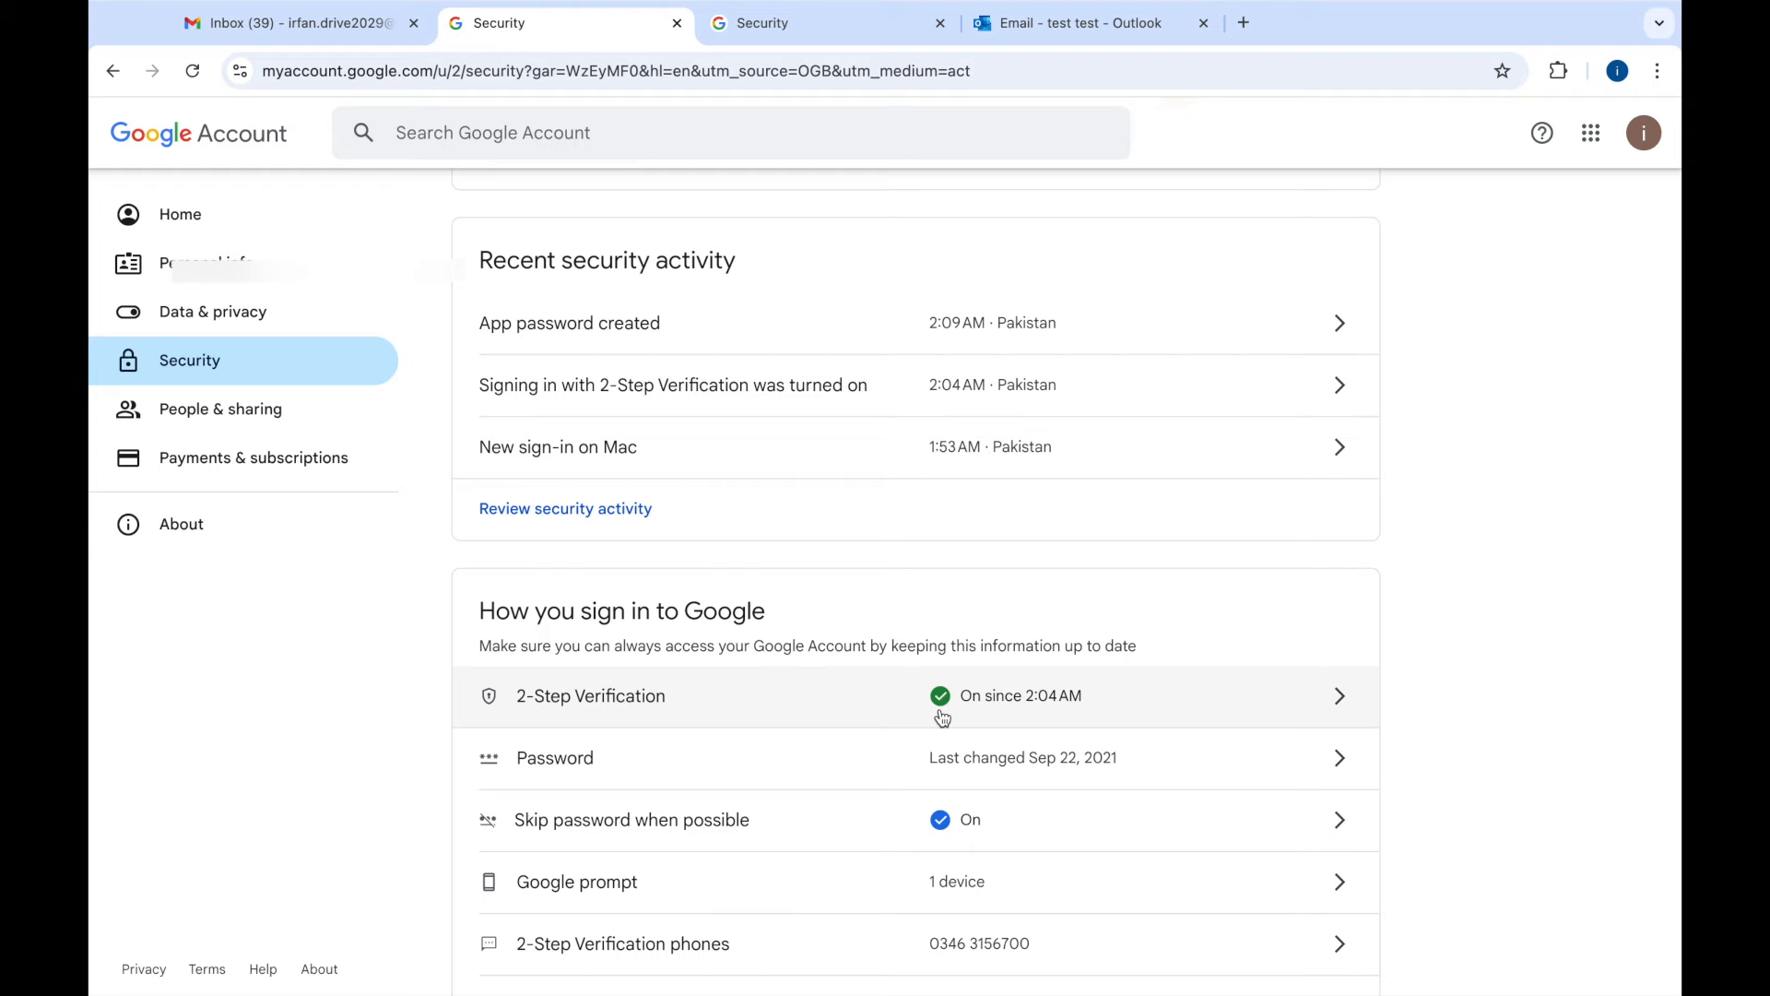
{"action": "scroll", "coordinate": [942, 718], "scroll_direction": "up", "scroll_amount": 4}
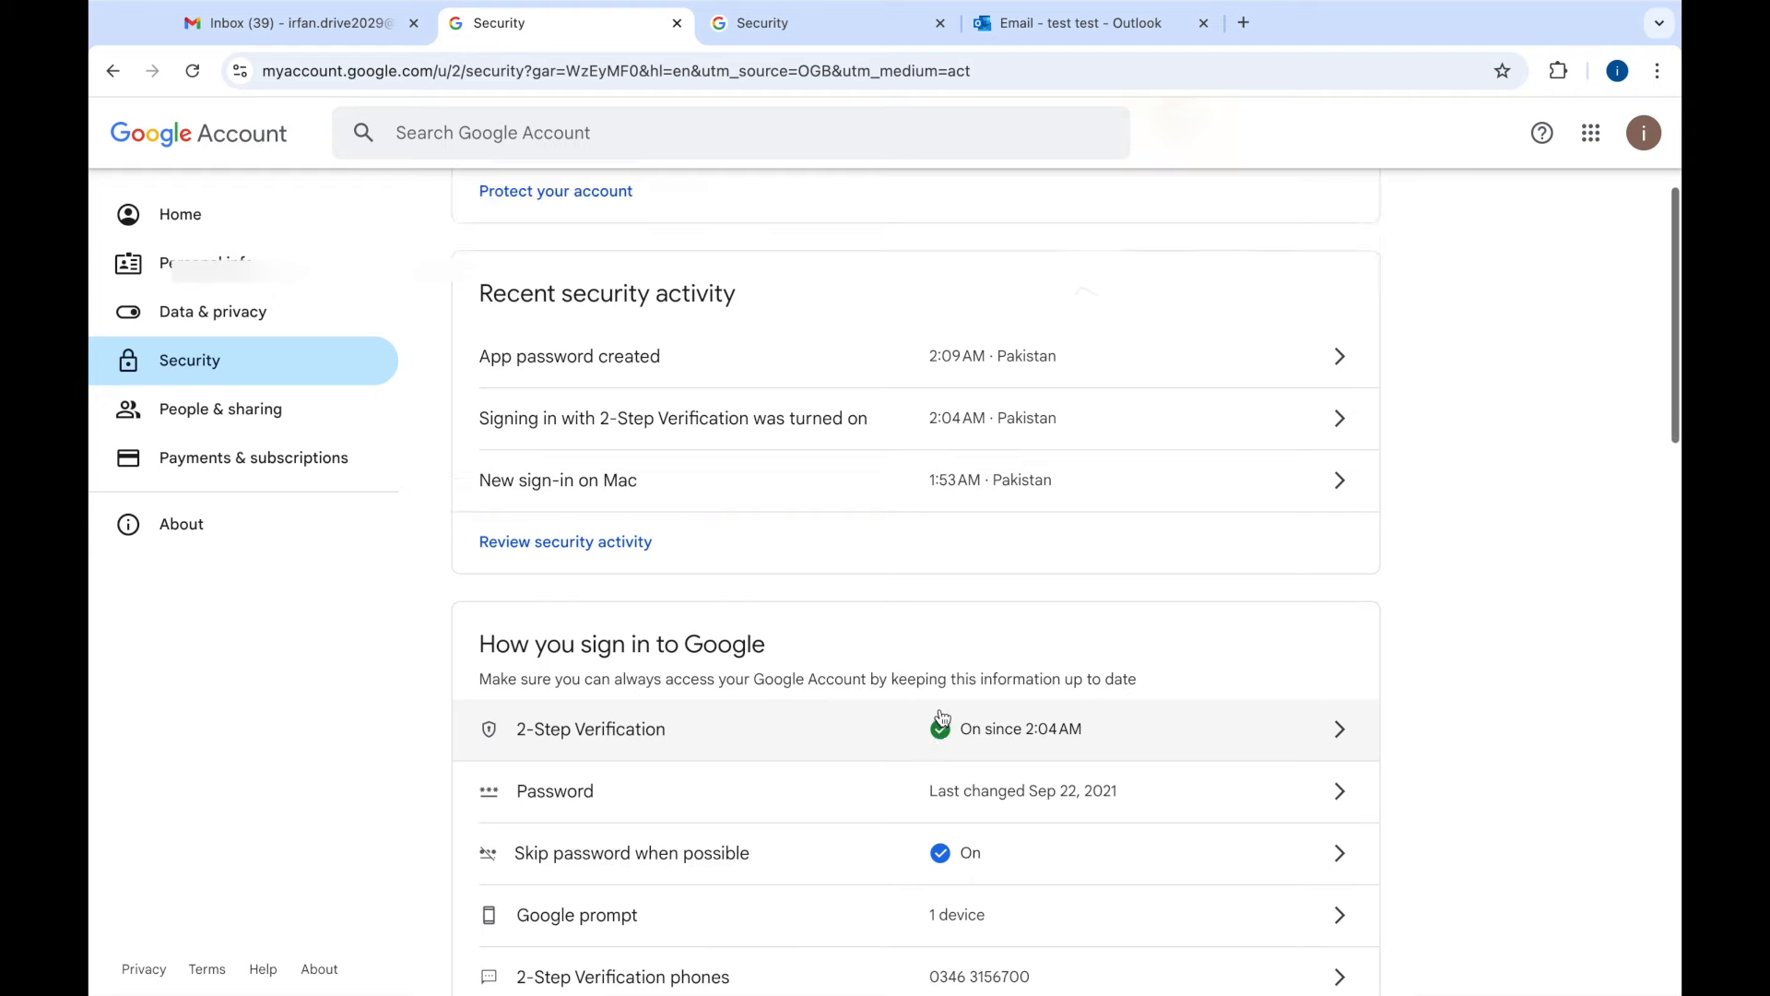
- Search the account settings for 'app password' and open the App passwords result
{"action": "left_click", "coordinate": [522, 130]}
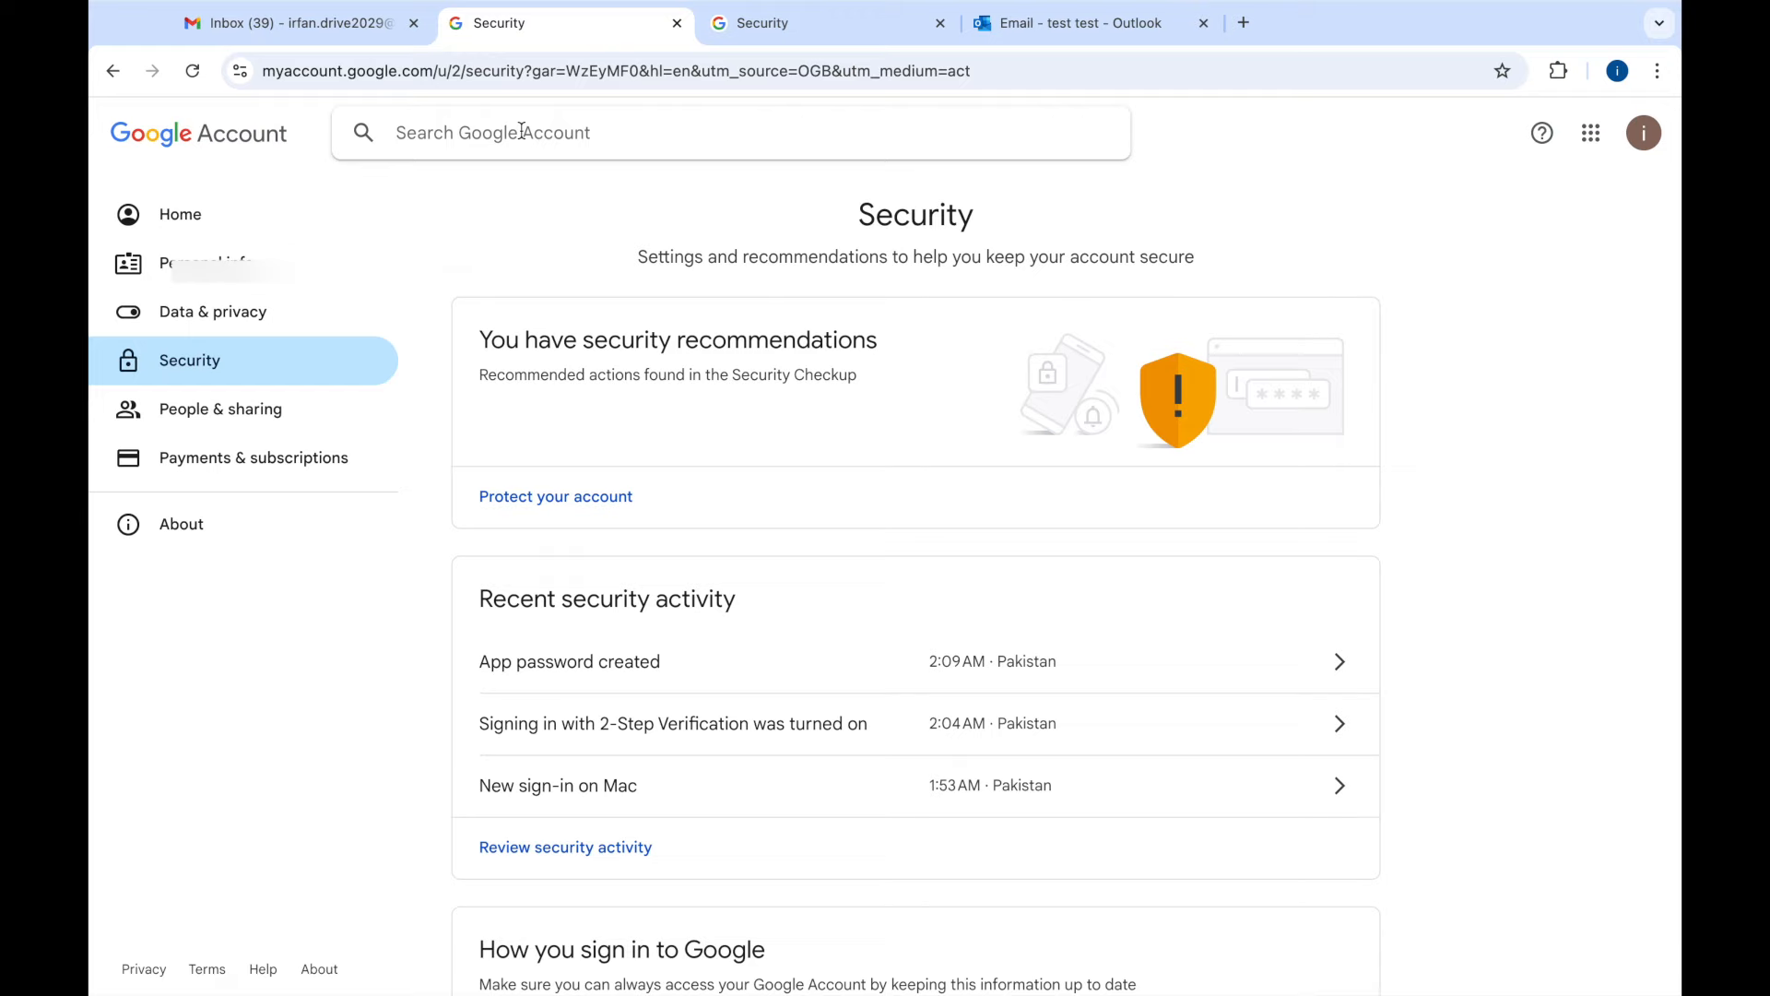
{"action": "type", "text": "app "}
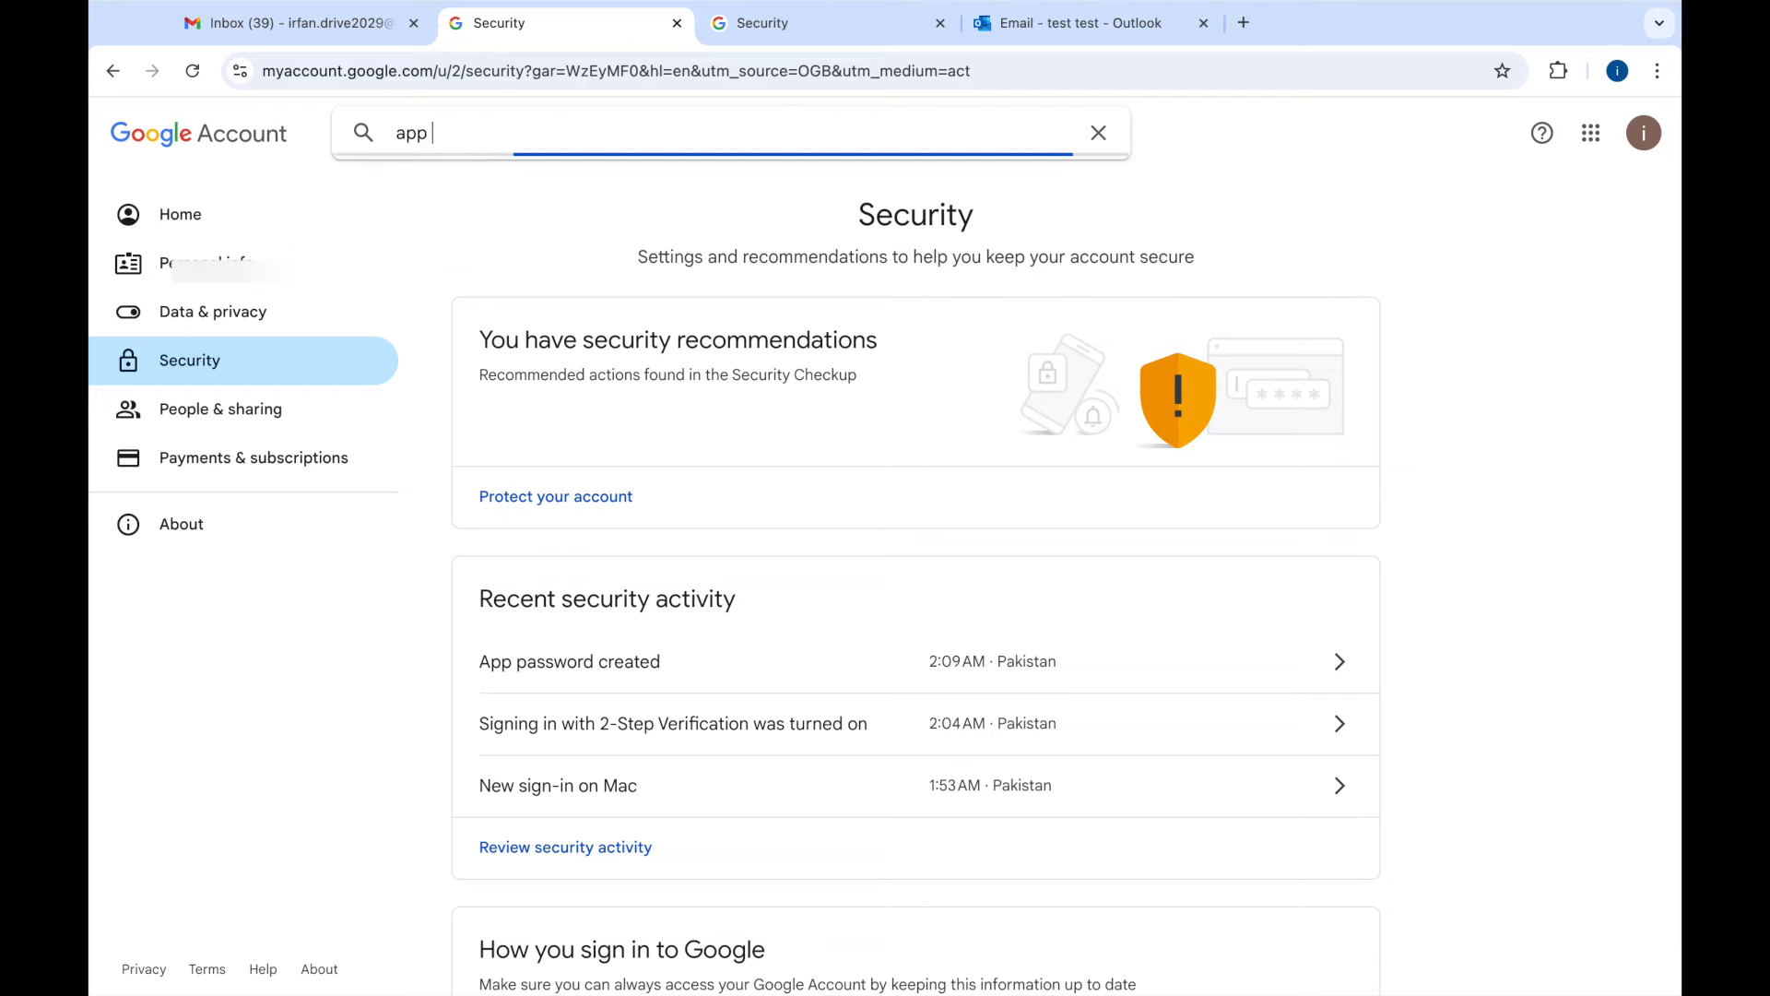
{"action": "type", "text": "password"}
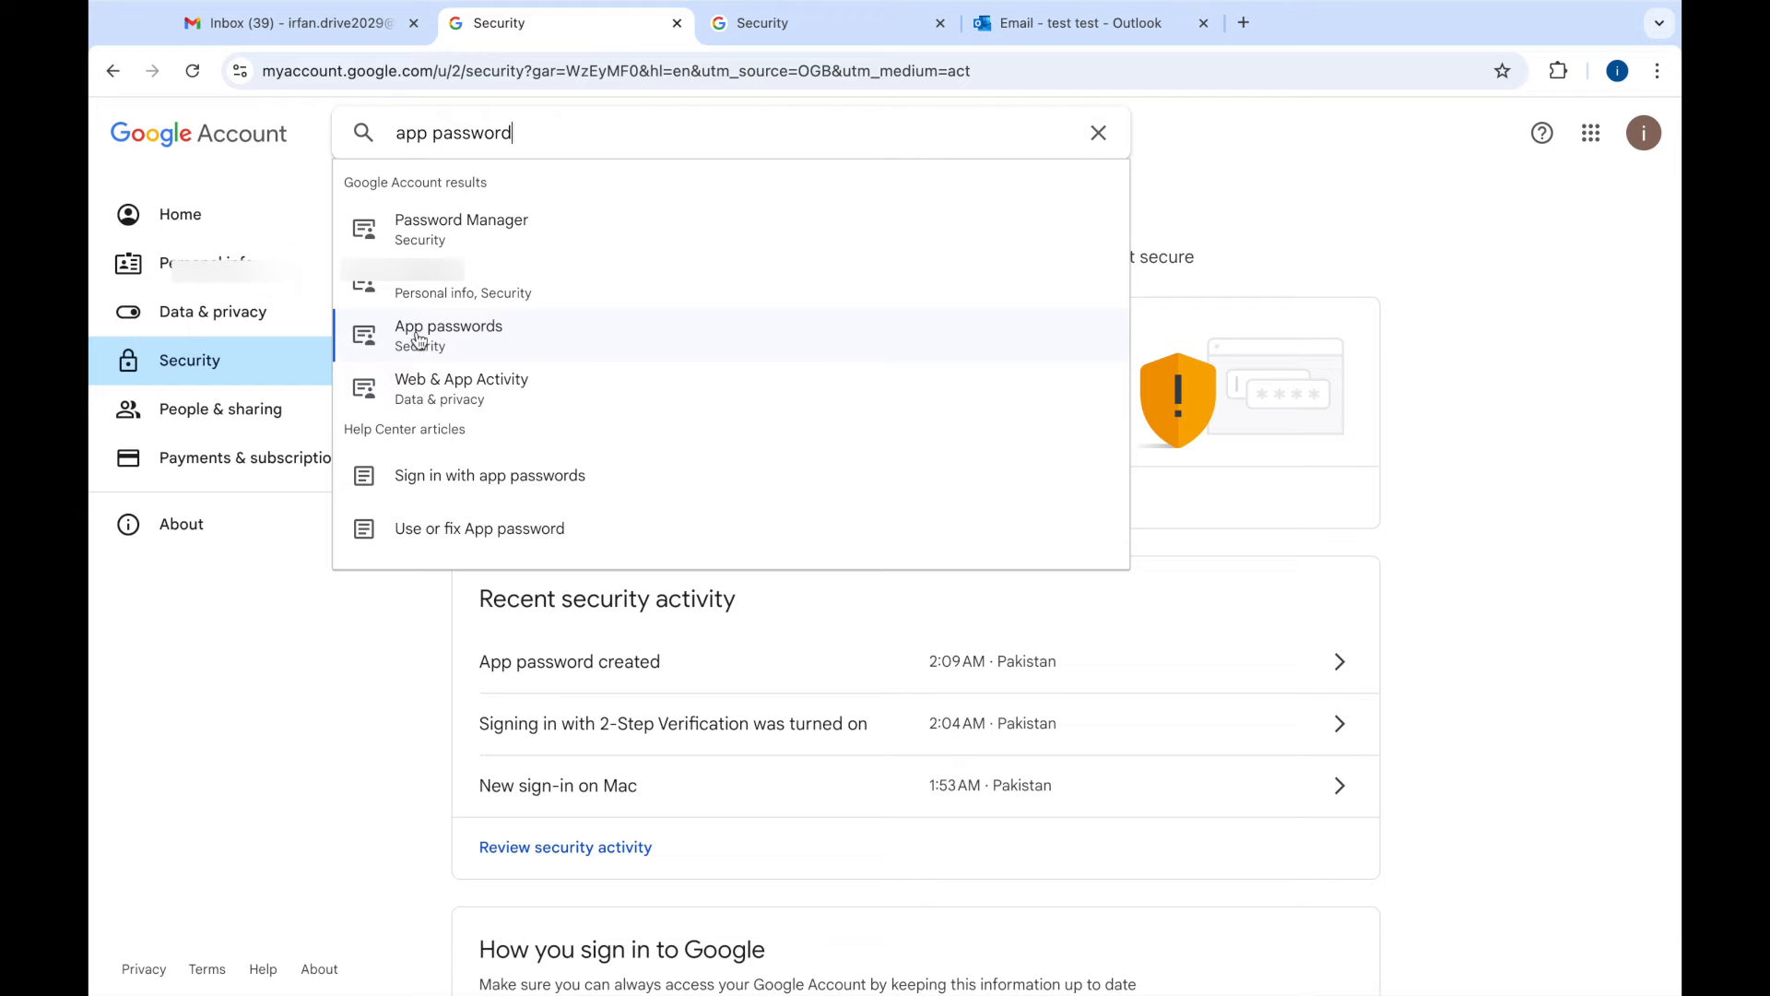
{"action": "left_click", "coordinate": [462, 340]}
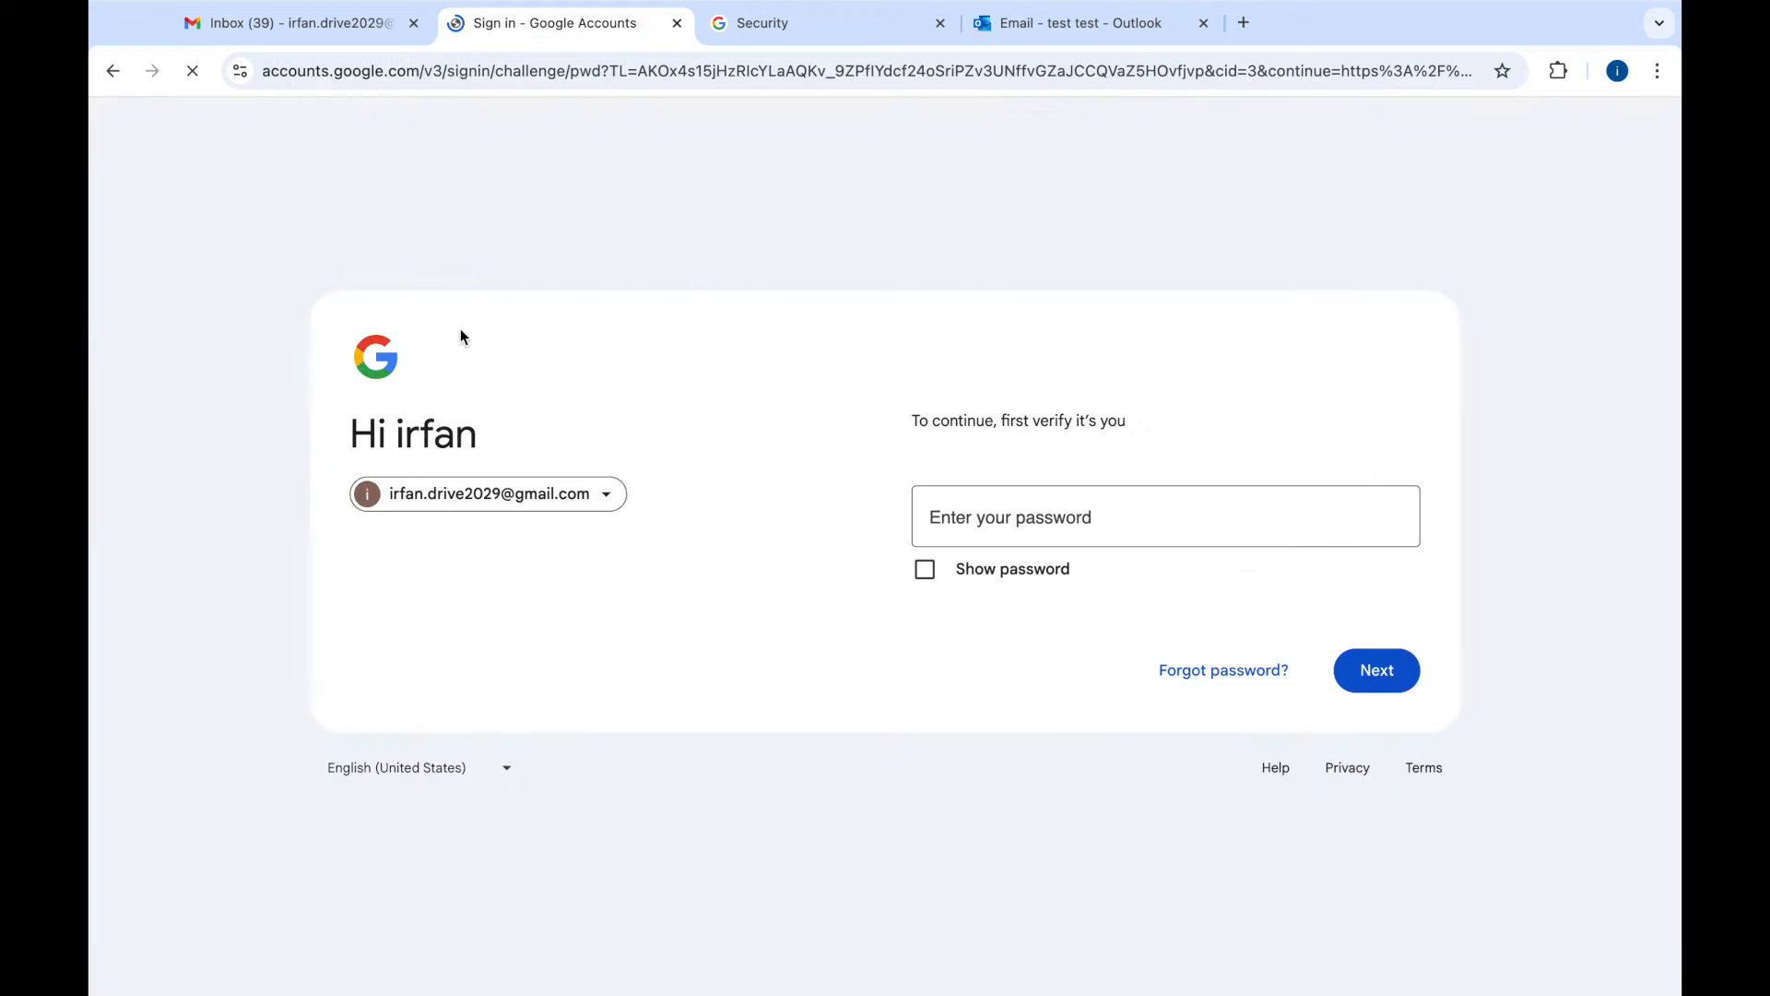
- Verify identity with the account password to reach the App passwords page
{"action": "left_click", "coordinate": [965, 523]}
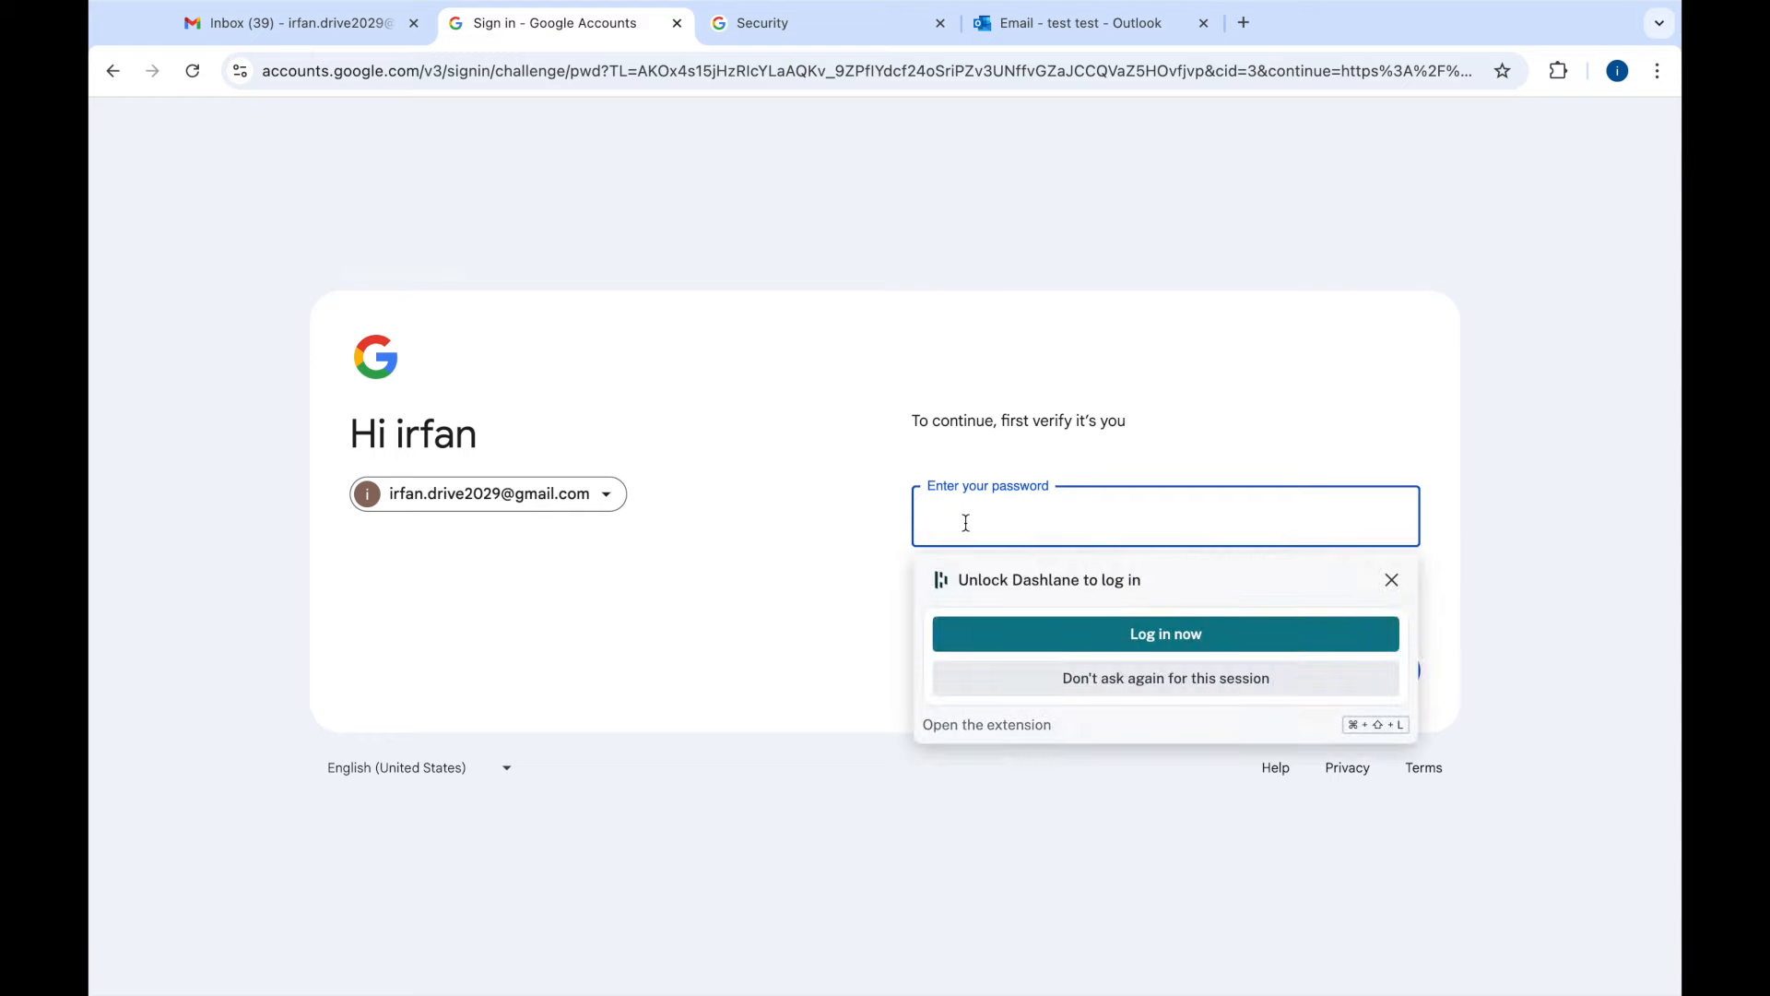
{"action": "type", "text": "•••••••••••"}
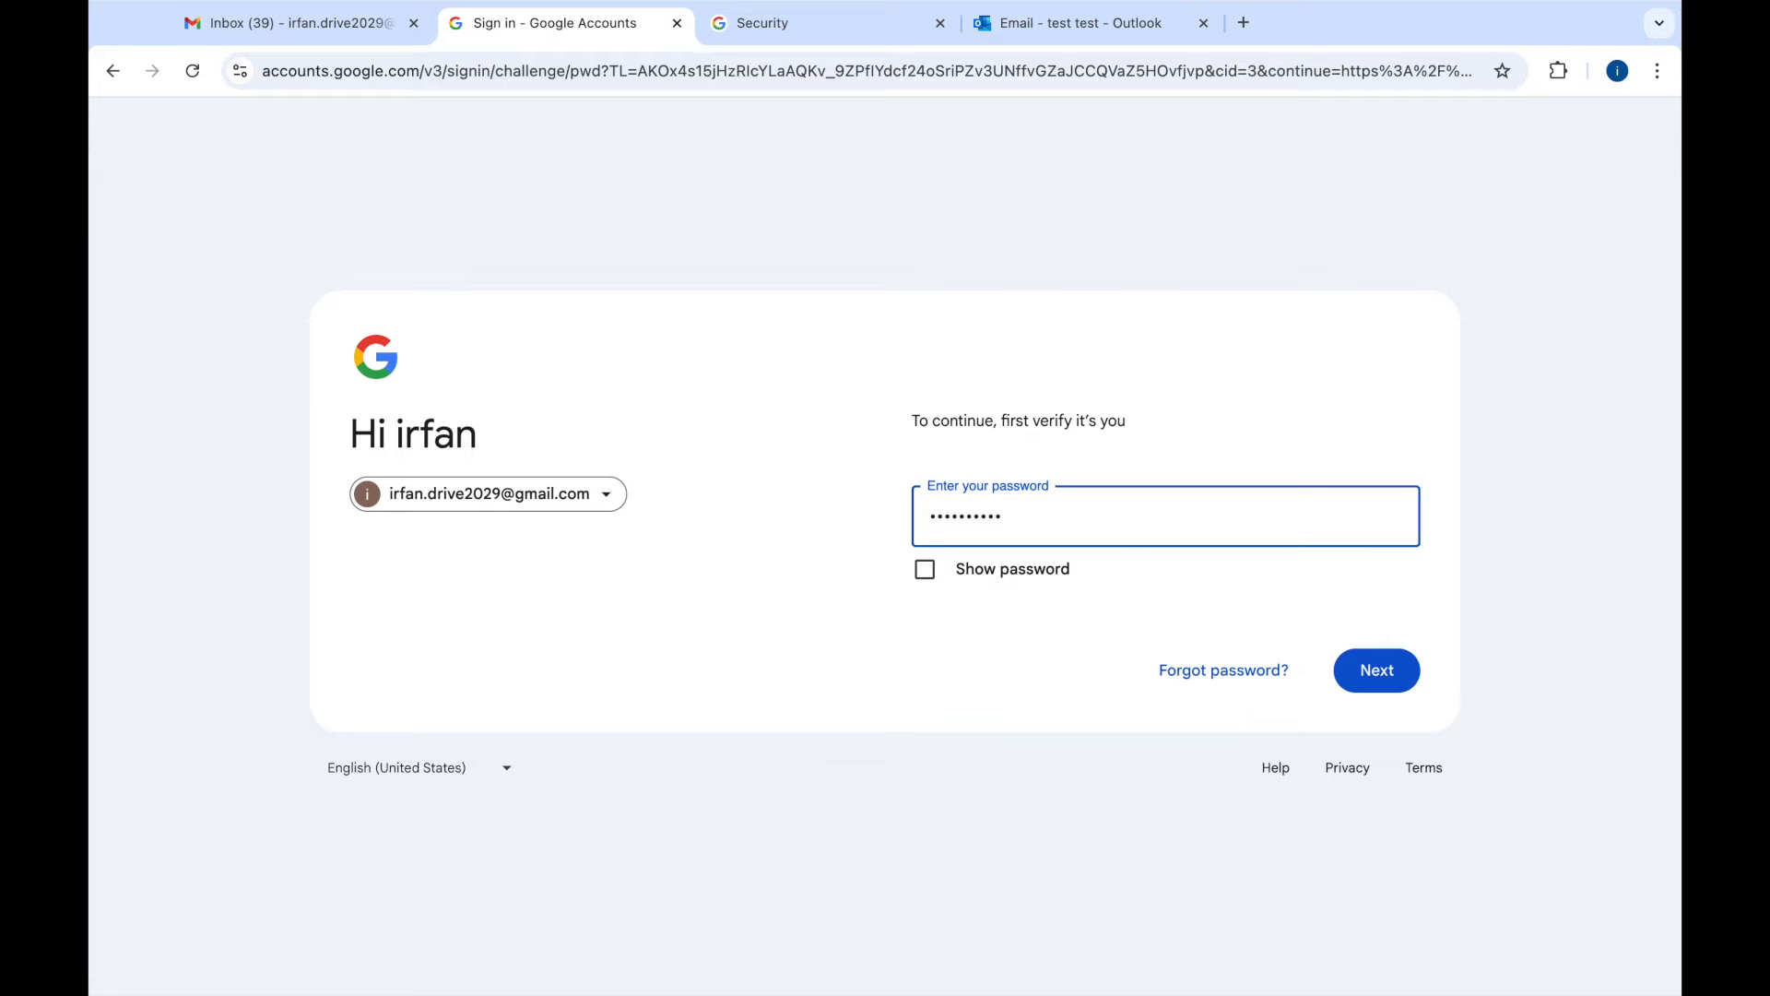
{"action": "left_click", "coordinate": [1386, 669]}
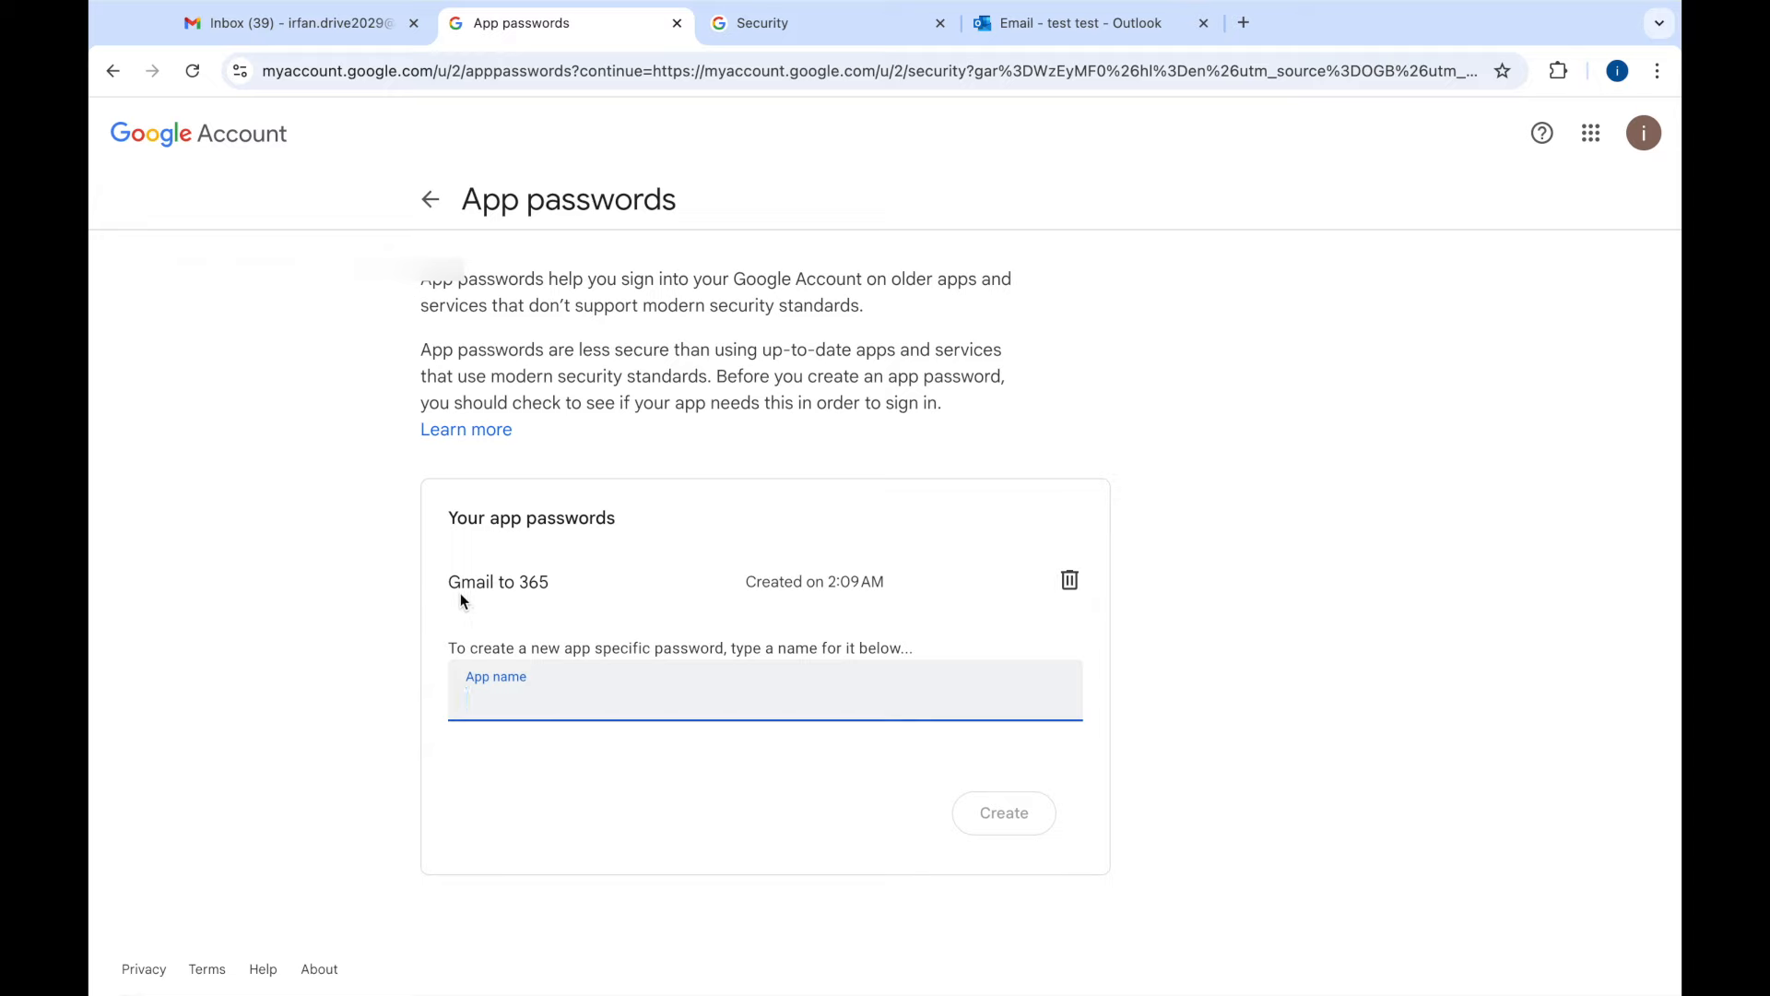
- Enter 'Test' as the new app password's name, correcting a mistyped start
{"action": "left_click_drag", "start_coordinate": [450, 584], "coordinate": [534, 587]}
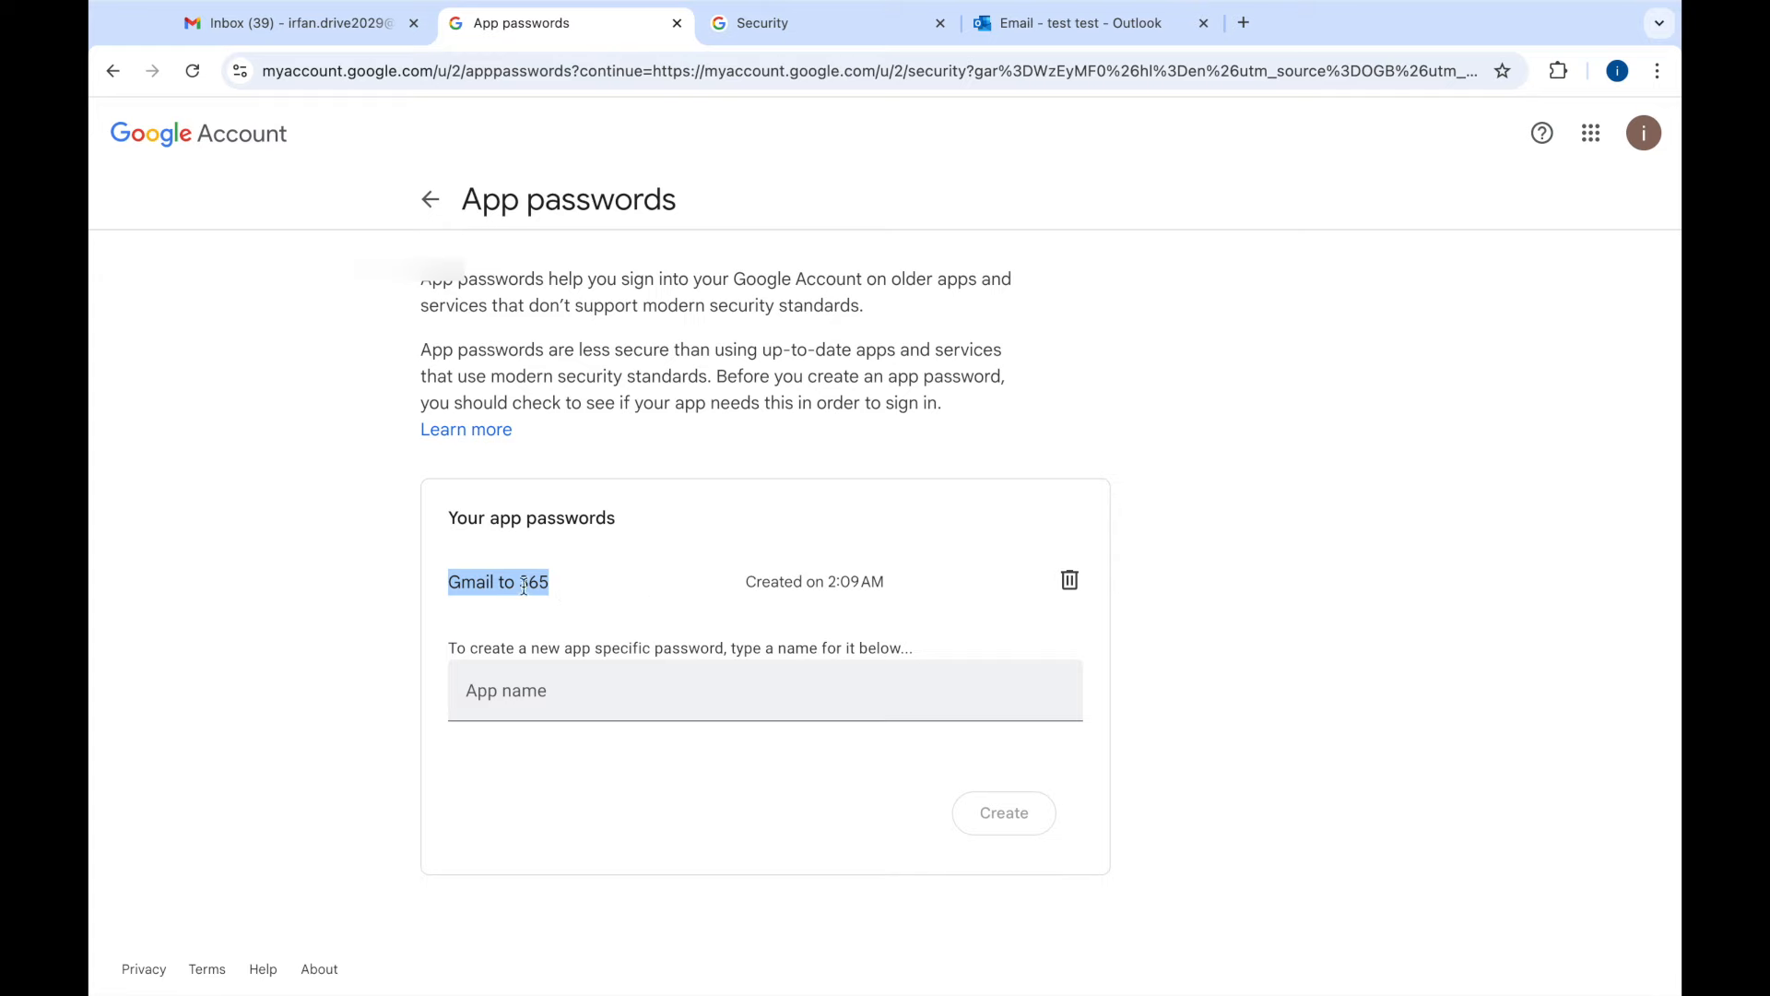
{"action": "left_click", "coordinate": [503, 697]}
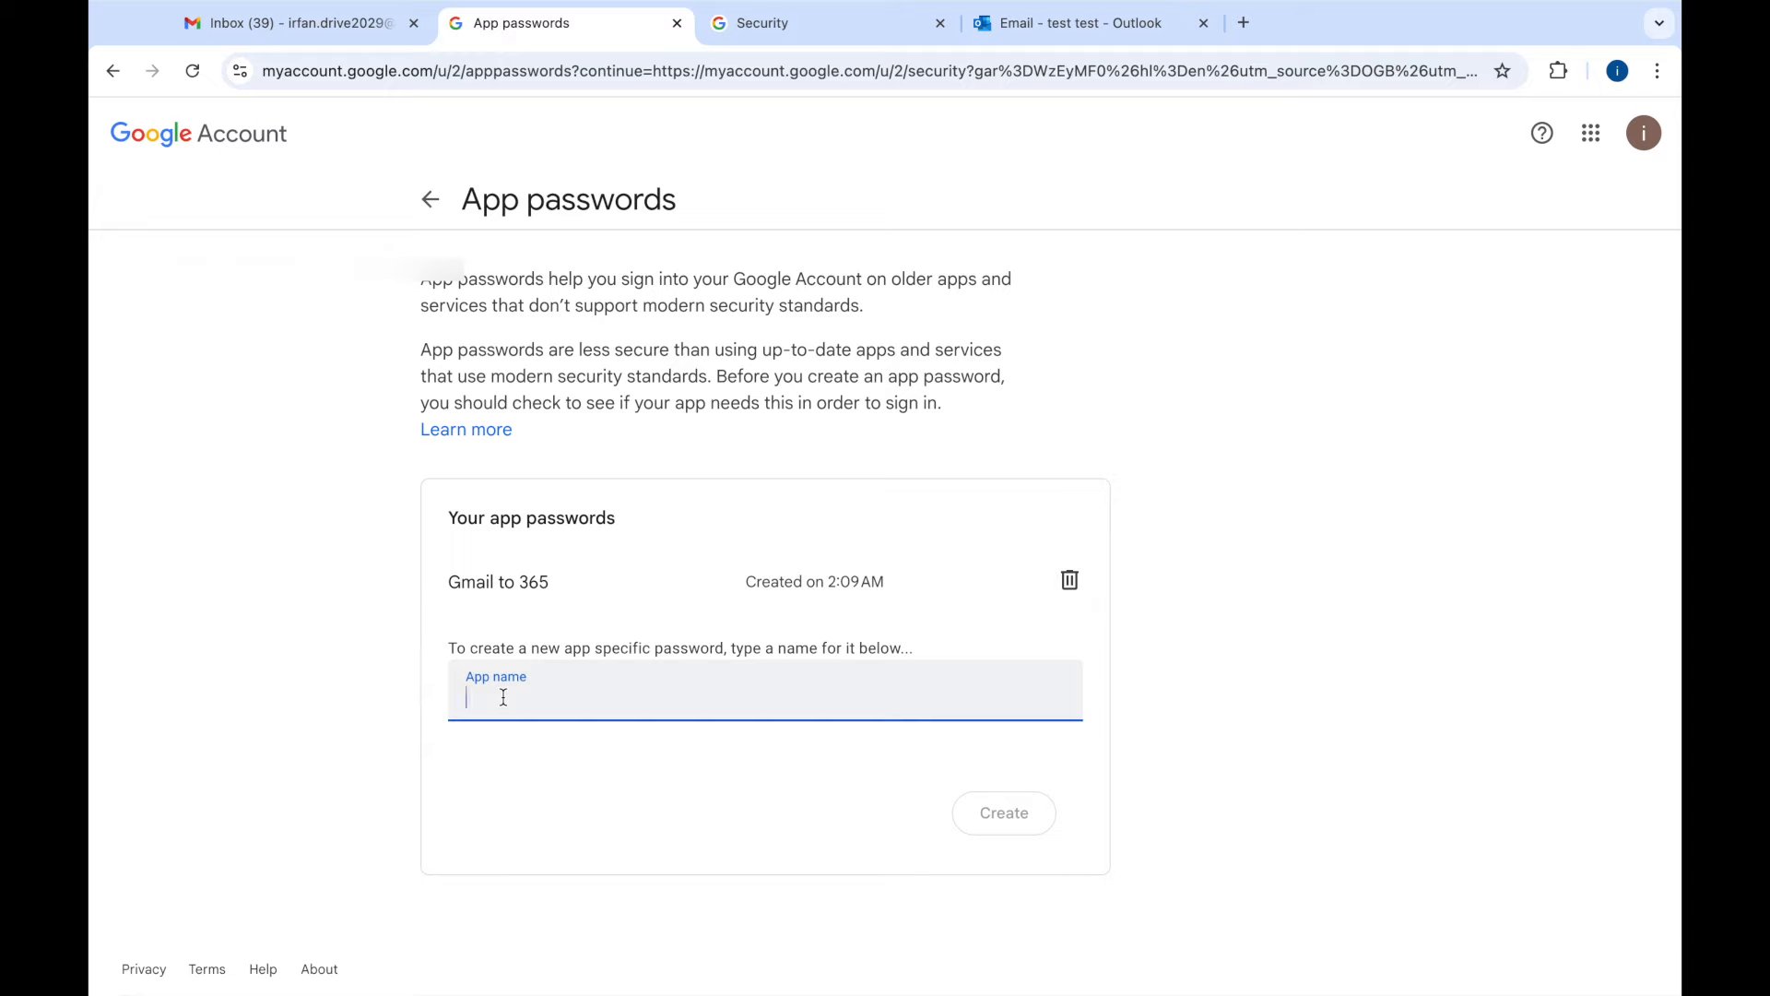
{"action": "type", "text": "Te"}
{"action": "key", "text": "BackSpace"}
{"action": "key", "text": "BackSpace"}
{"action": "type", "text": "Test"}
- Create the Test app password, close the generated password dialog, then delete the Test entry
{"action": "left_click", "coordinate": [1010, 815]}
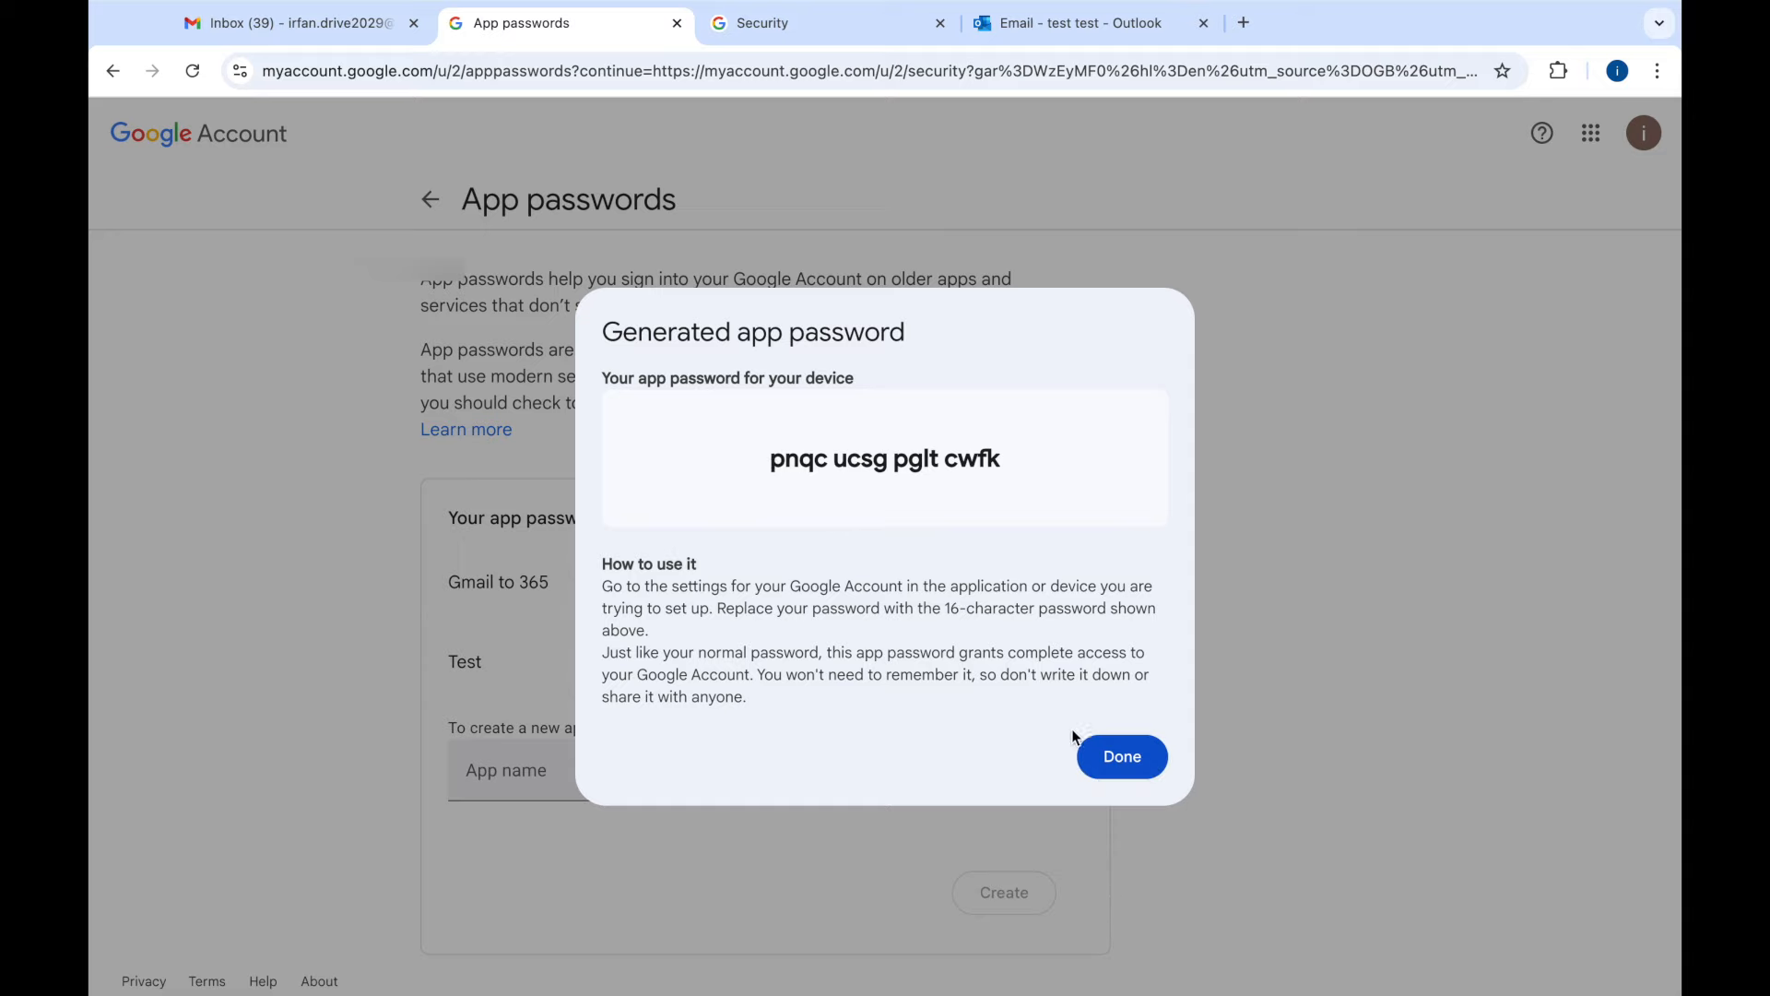
{"action": "left_click", "coordinate": [1109, 756]}
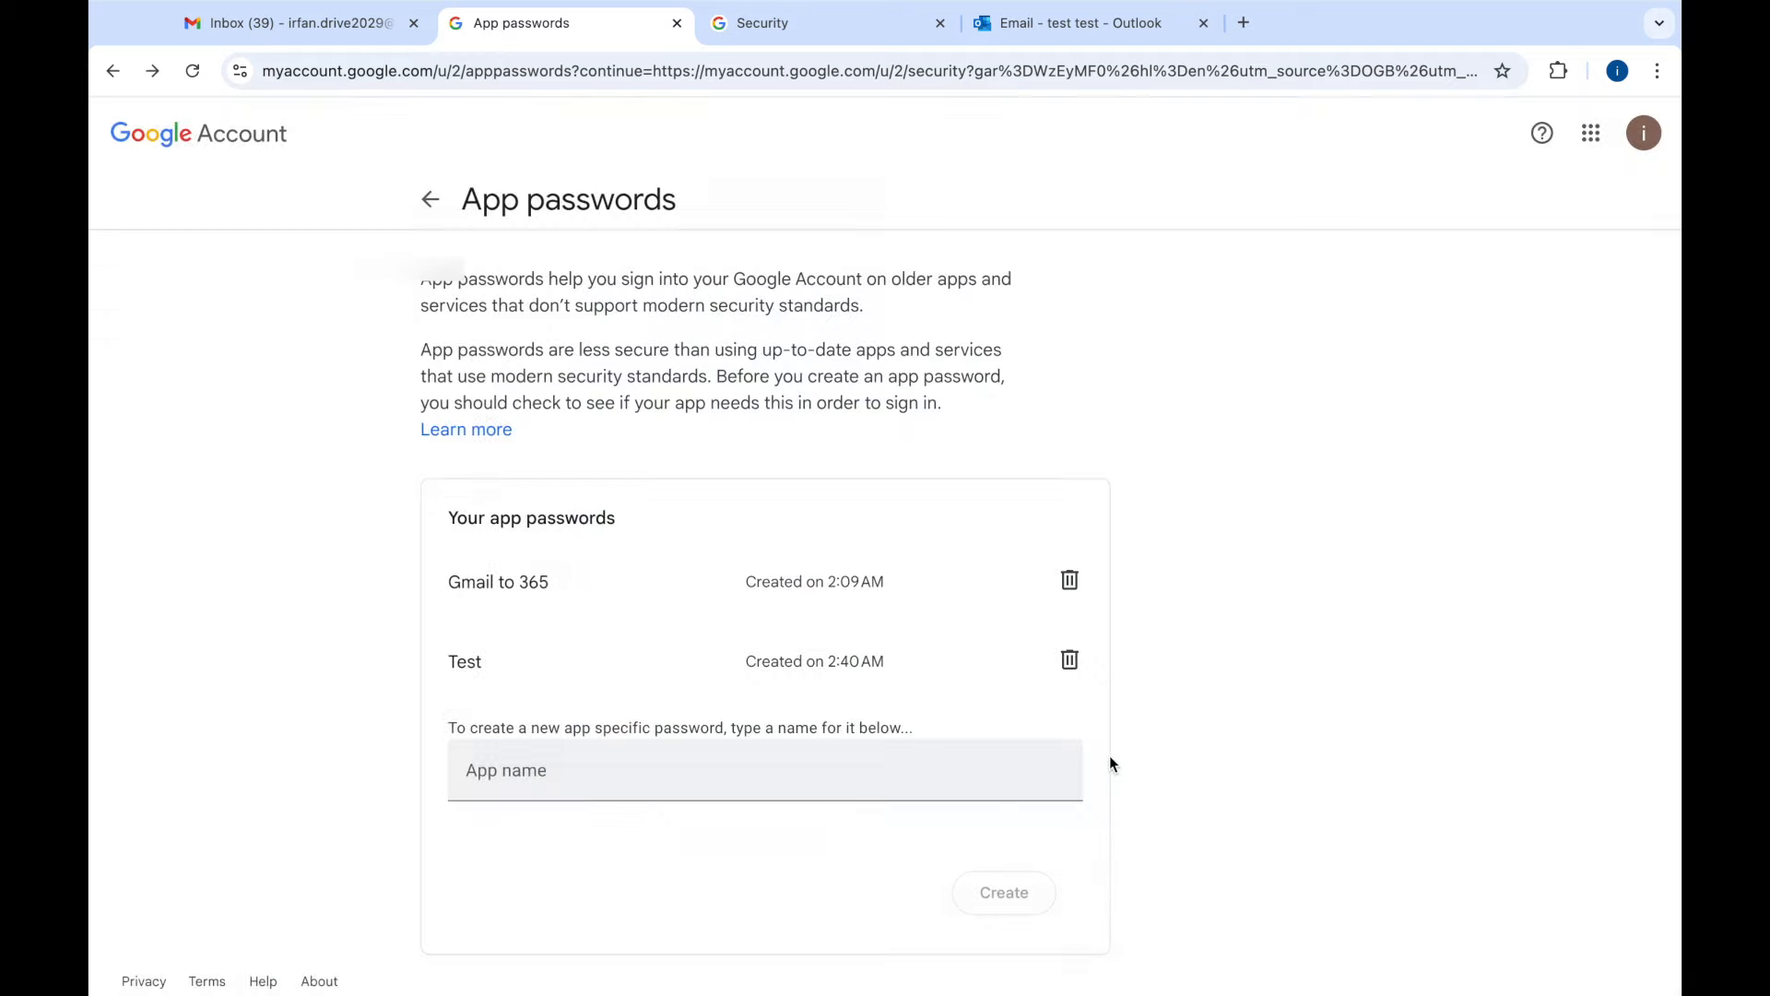
{"action": "left_click", "coordinate": [1071, 662]}
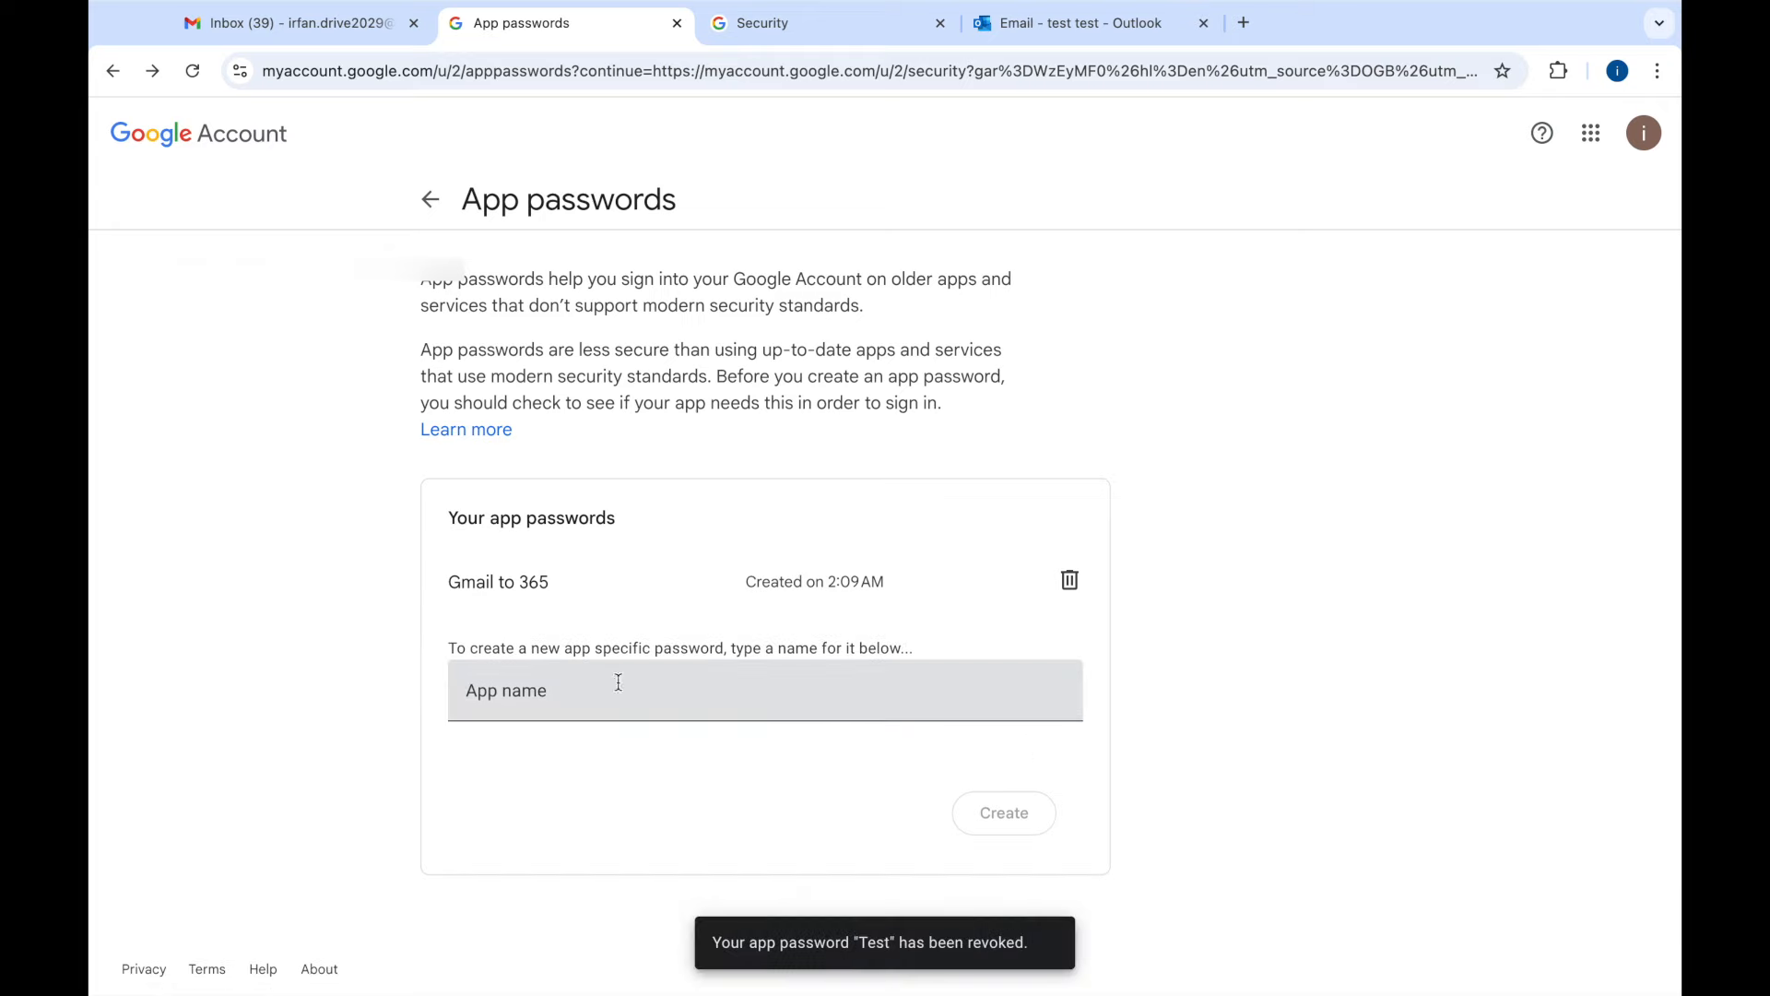
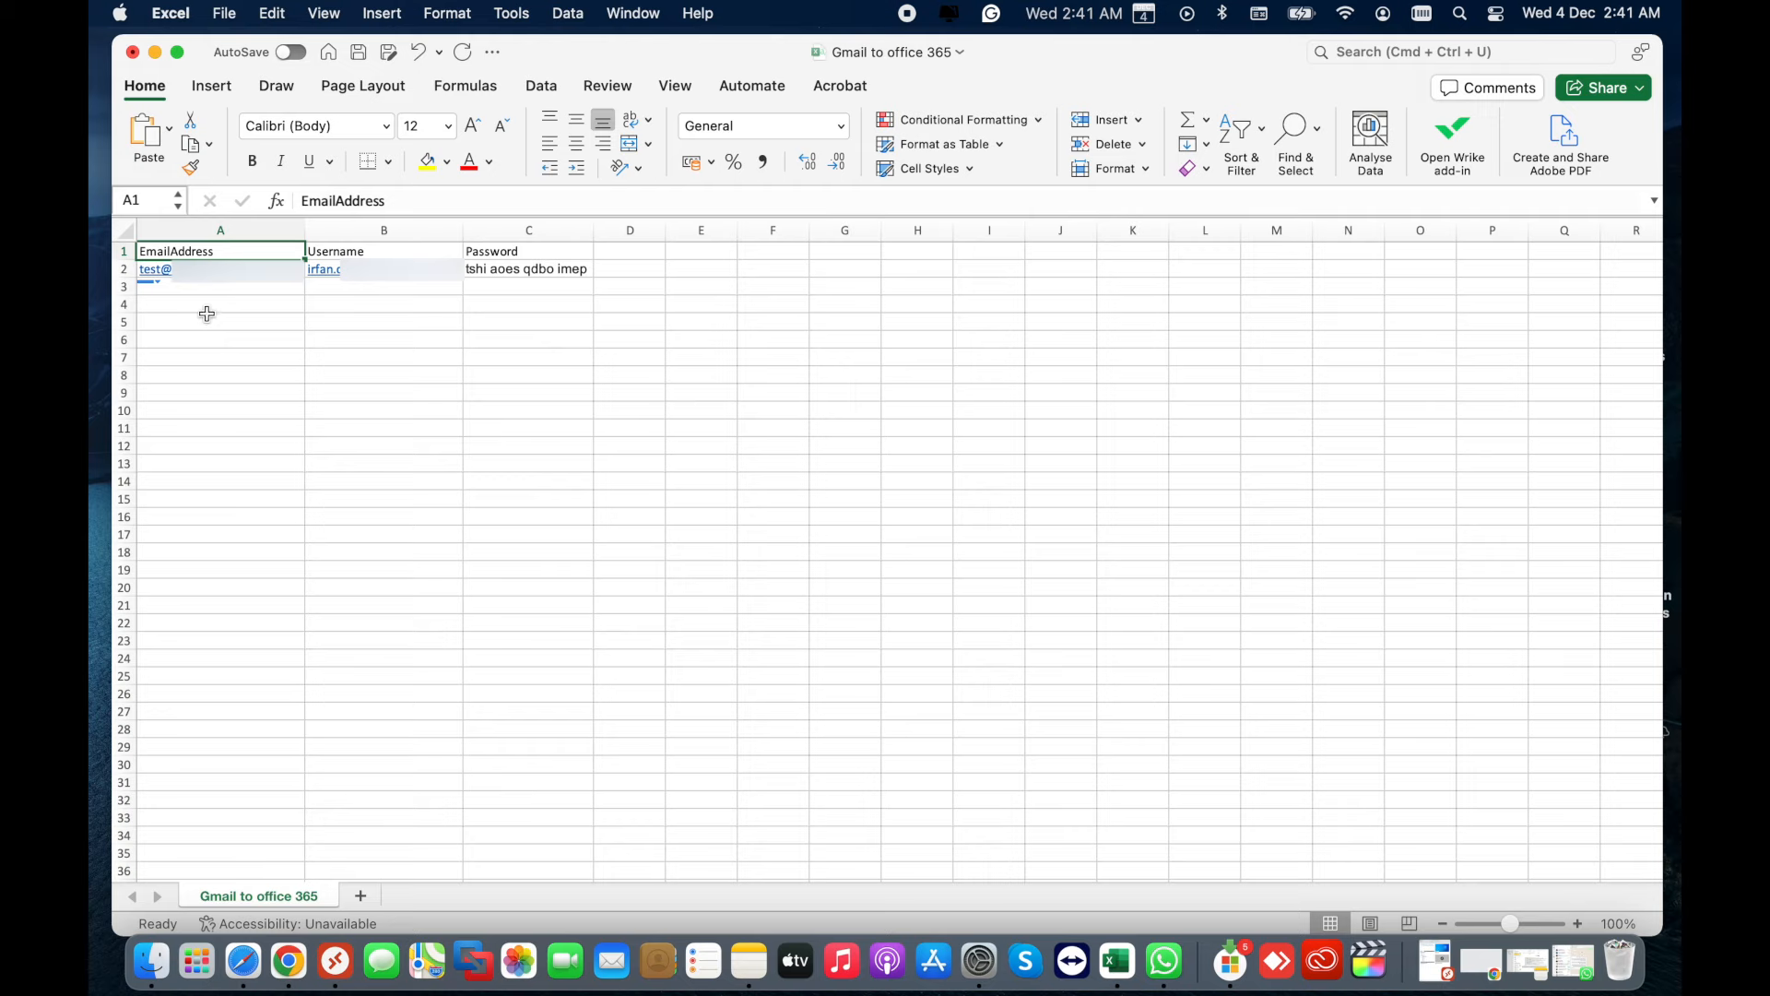
- Fill row 4 with the notes 'office 365', 'Gmail Account' and 'App password' in A4–C4
{"action": "left_click", "coordinate": [205, 308]}
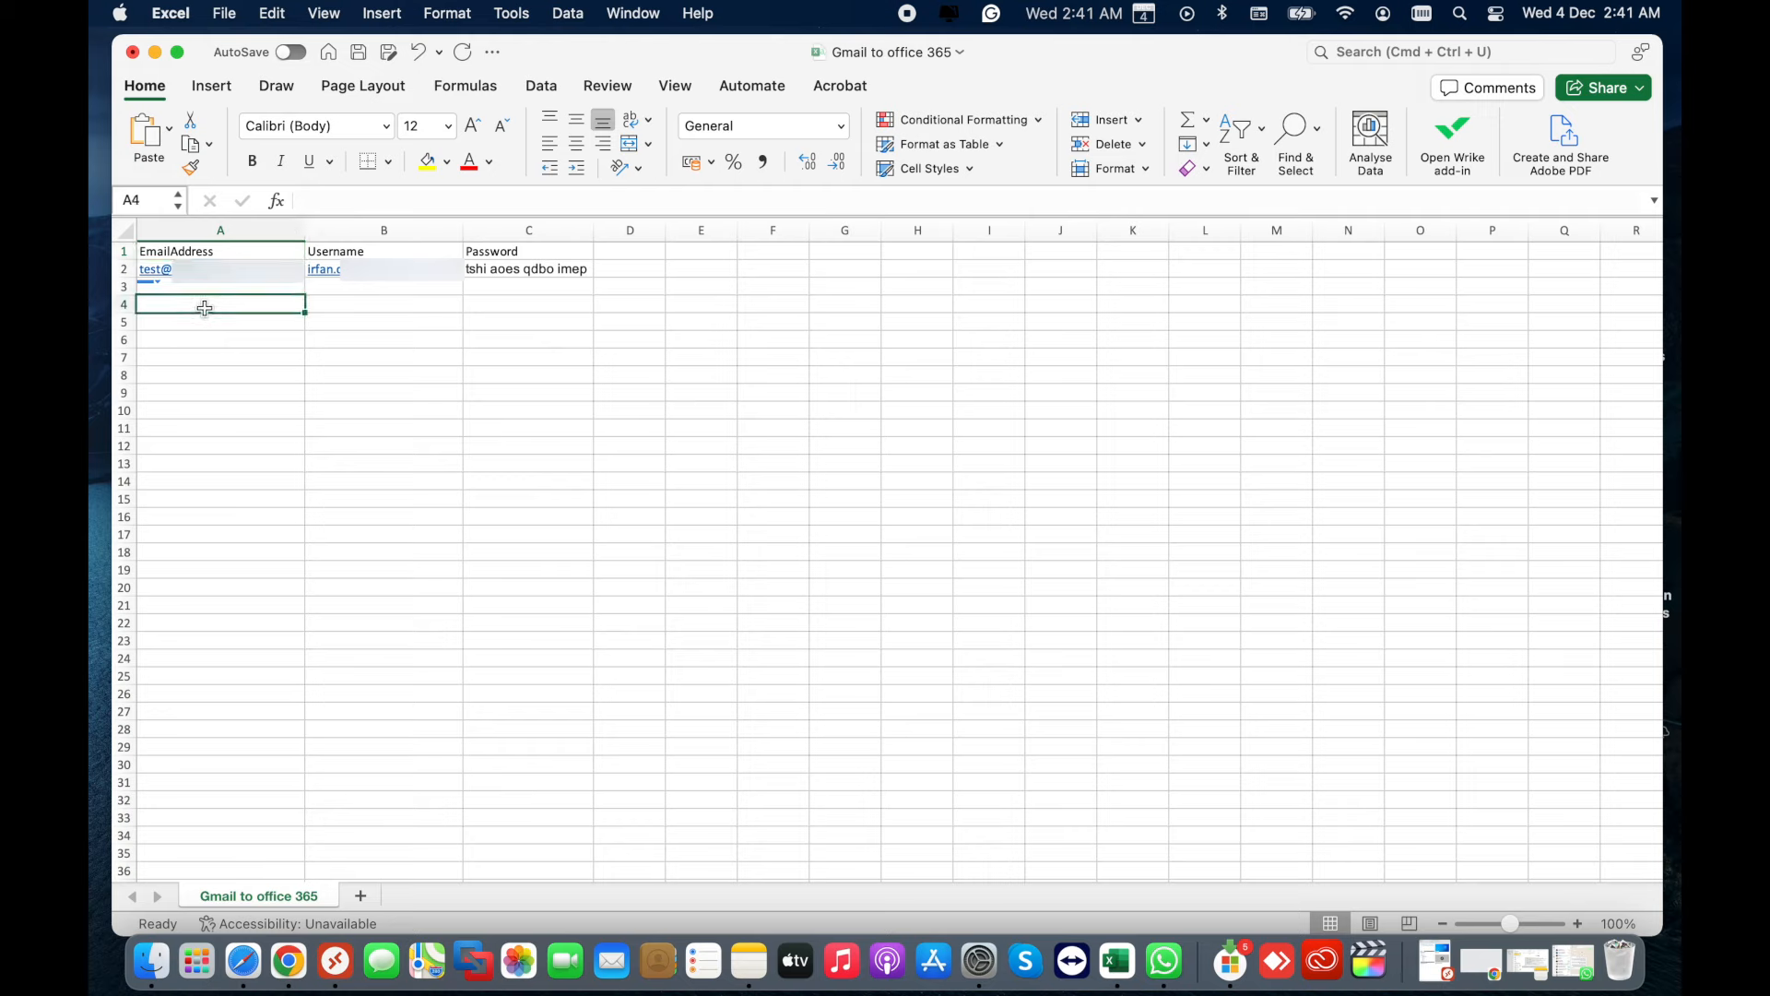
{"action": "type", "text": "offi"}
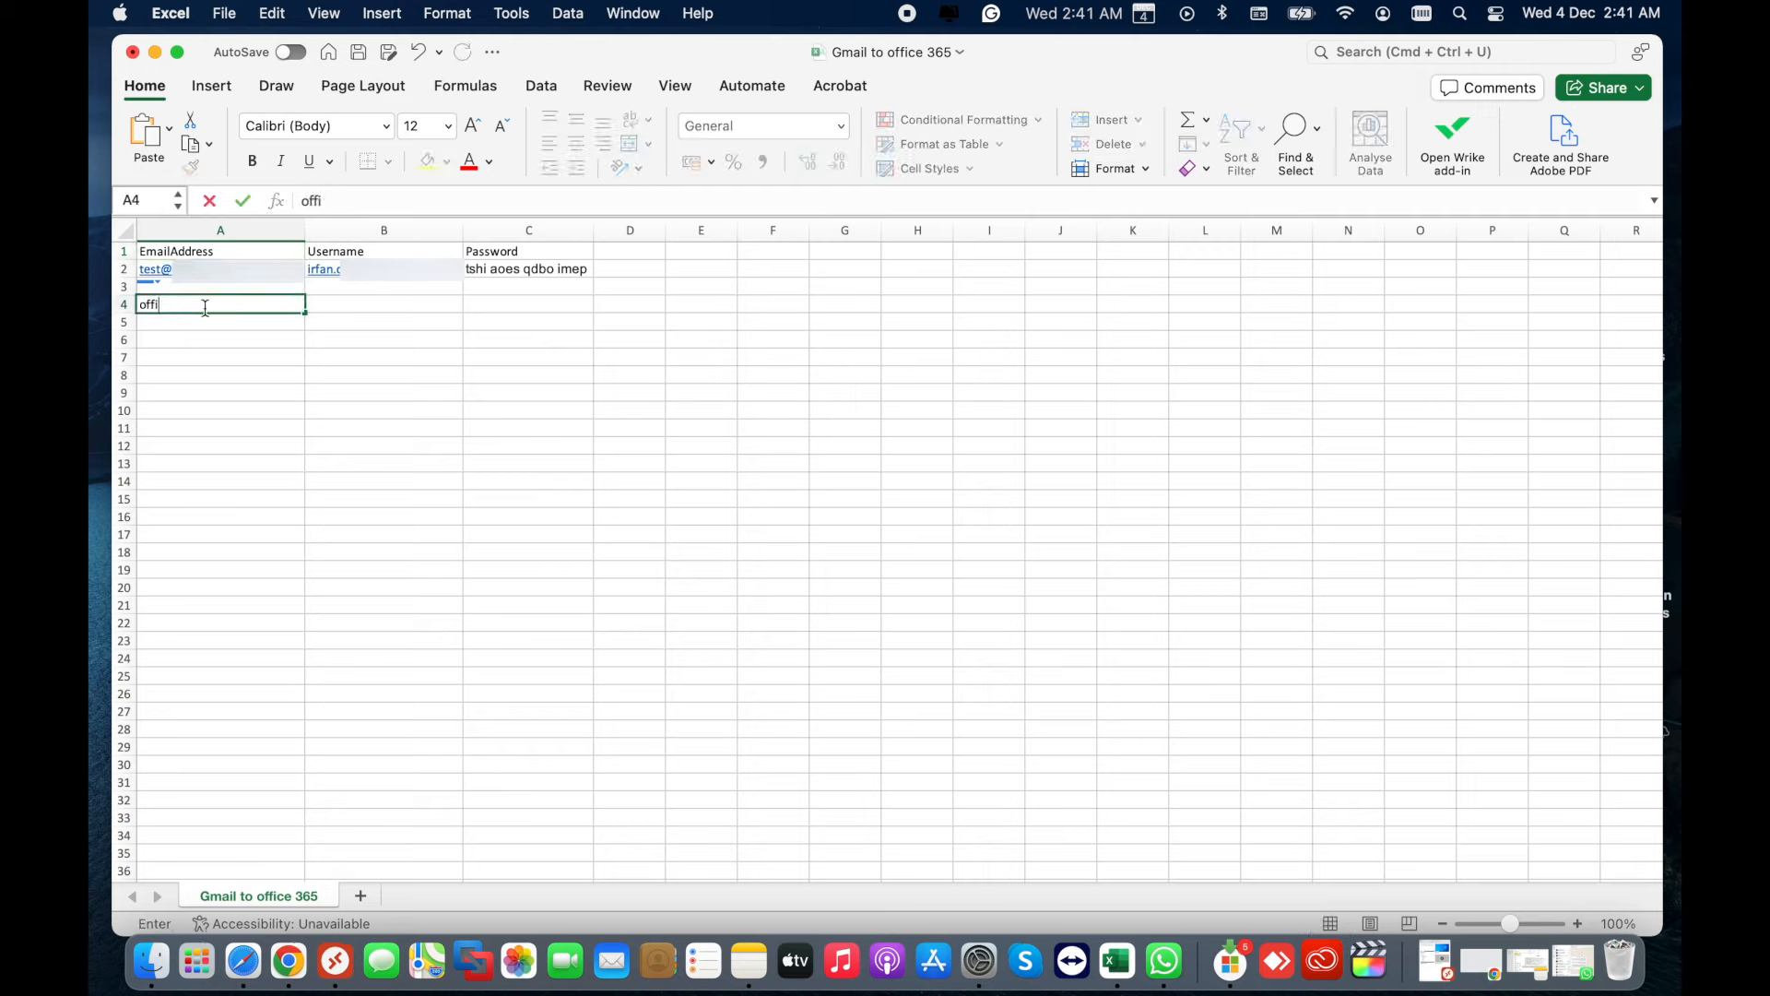
{"action": "type", "text": "ce 365"}
{"action": "left_click", "coordinate": [392, 307]}
{"action": "type", "text": "G"}
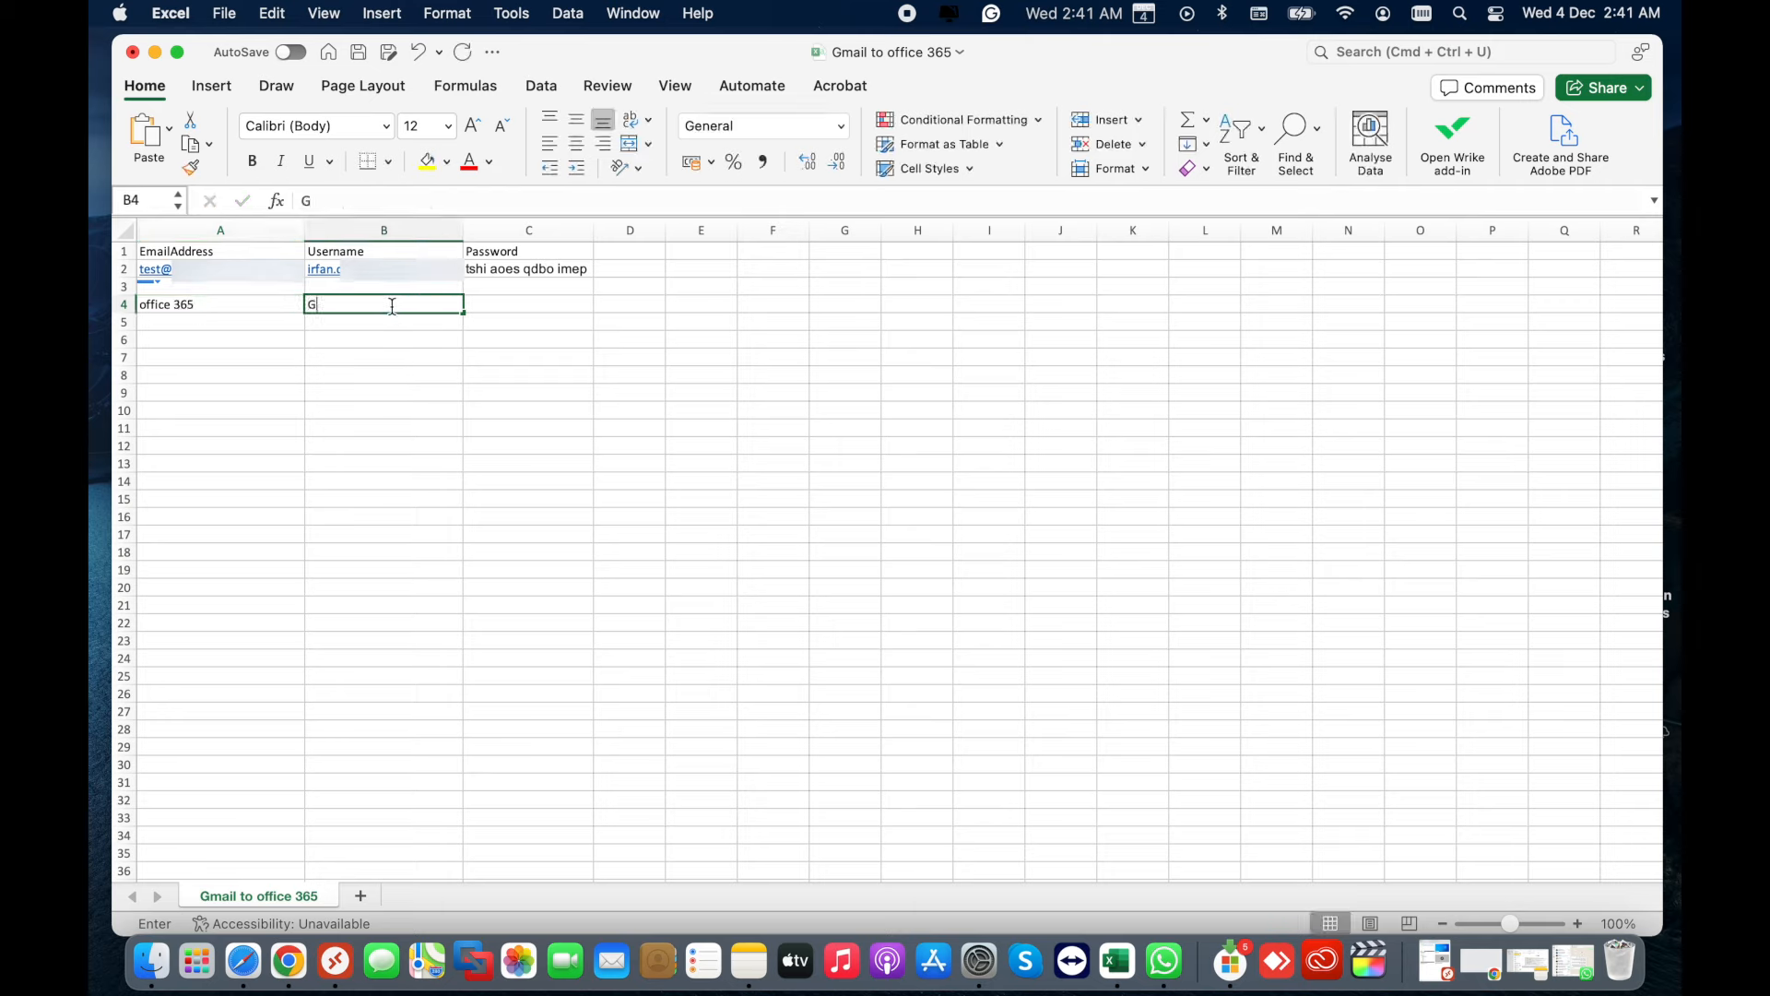
{"action": "type", "text": "mail A"}
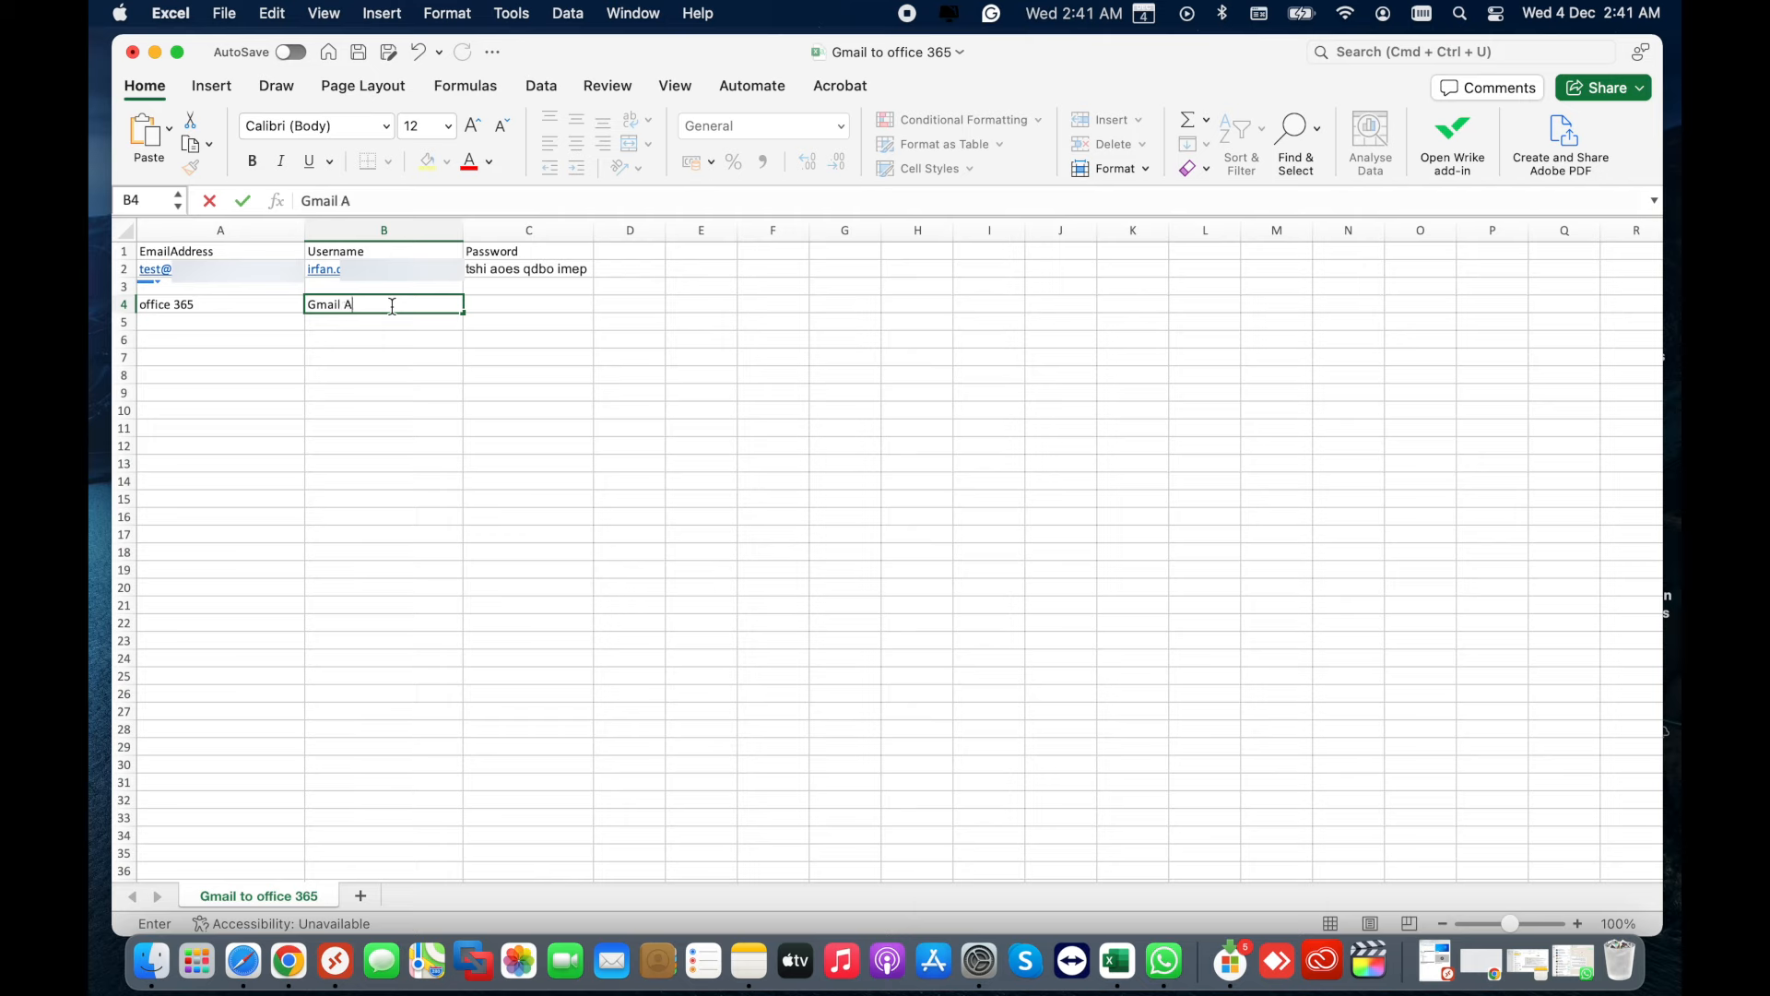
{"action": "type", "text": "ccount"}
{"action": "left_click", "coordinate": [523, 305]}
{"action": "type", "text": "A"}
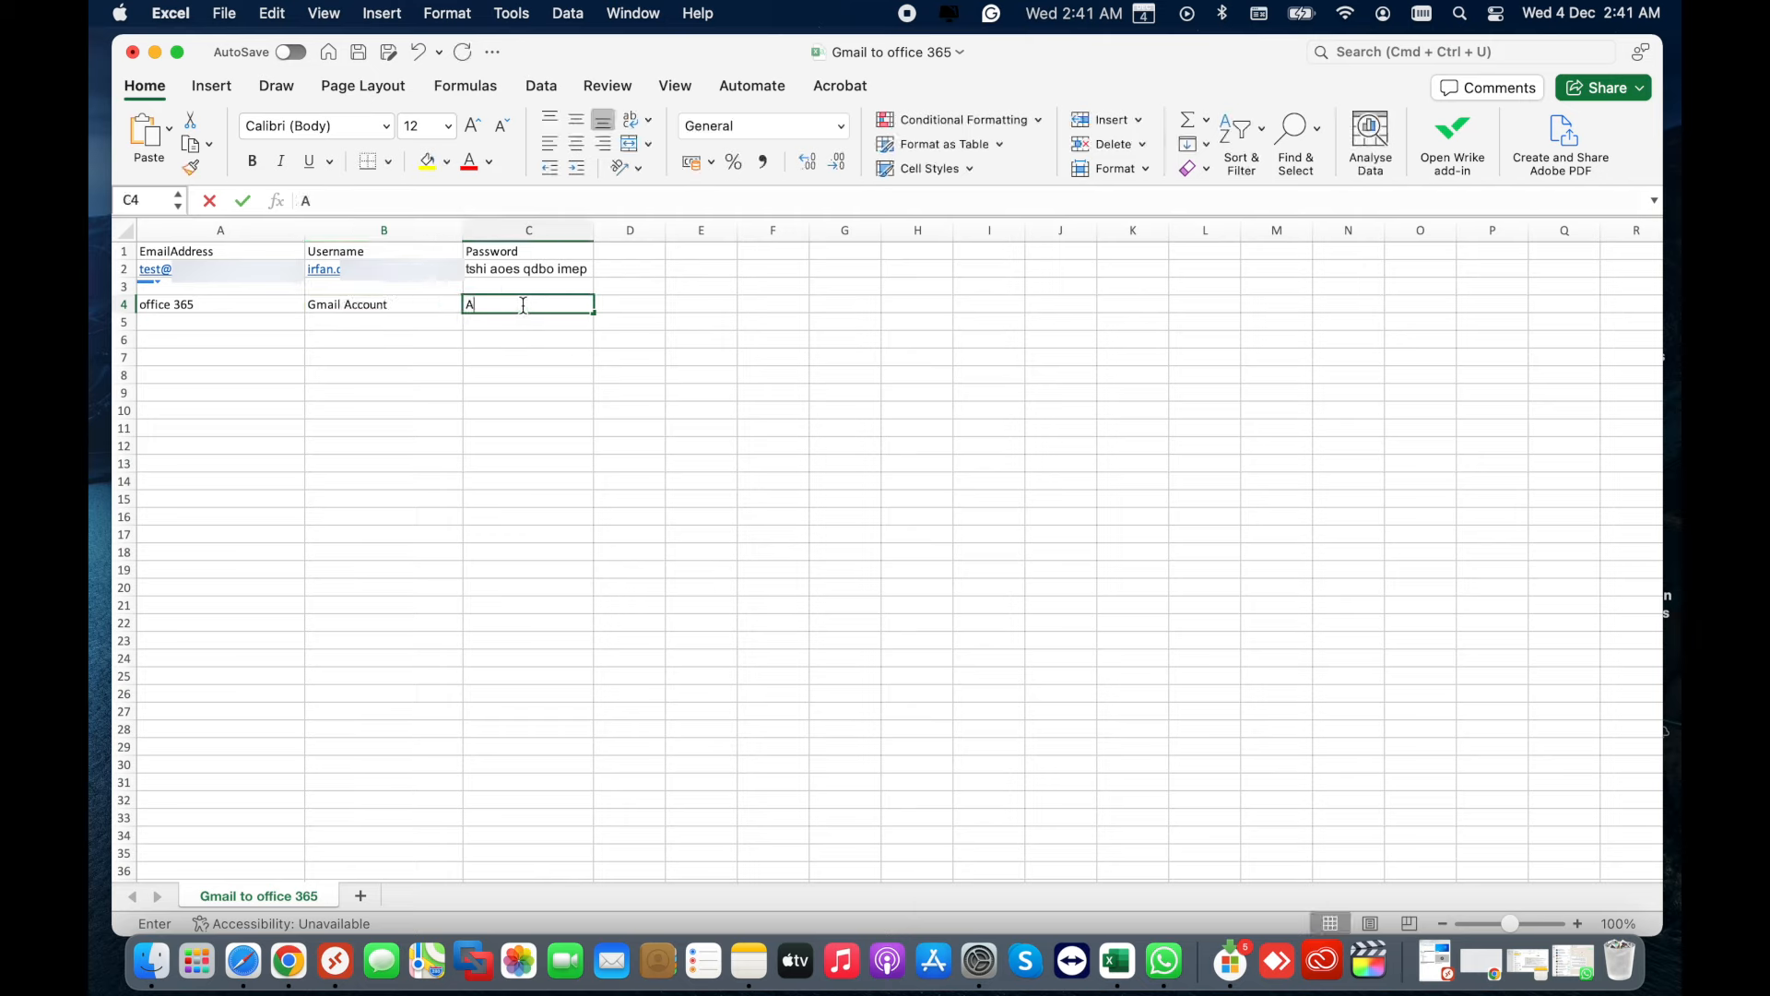
{"action": "type", "text": "pp password"}
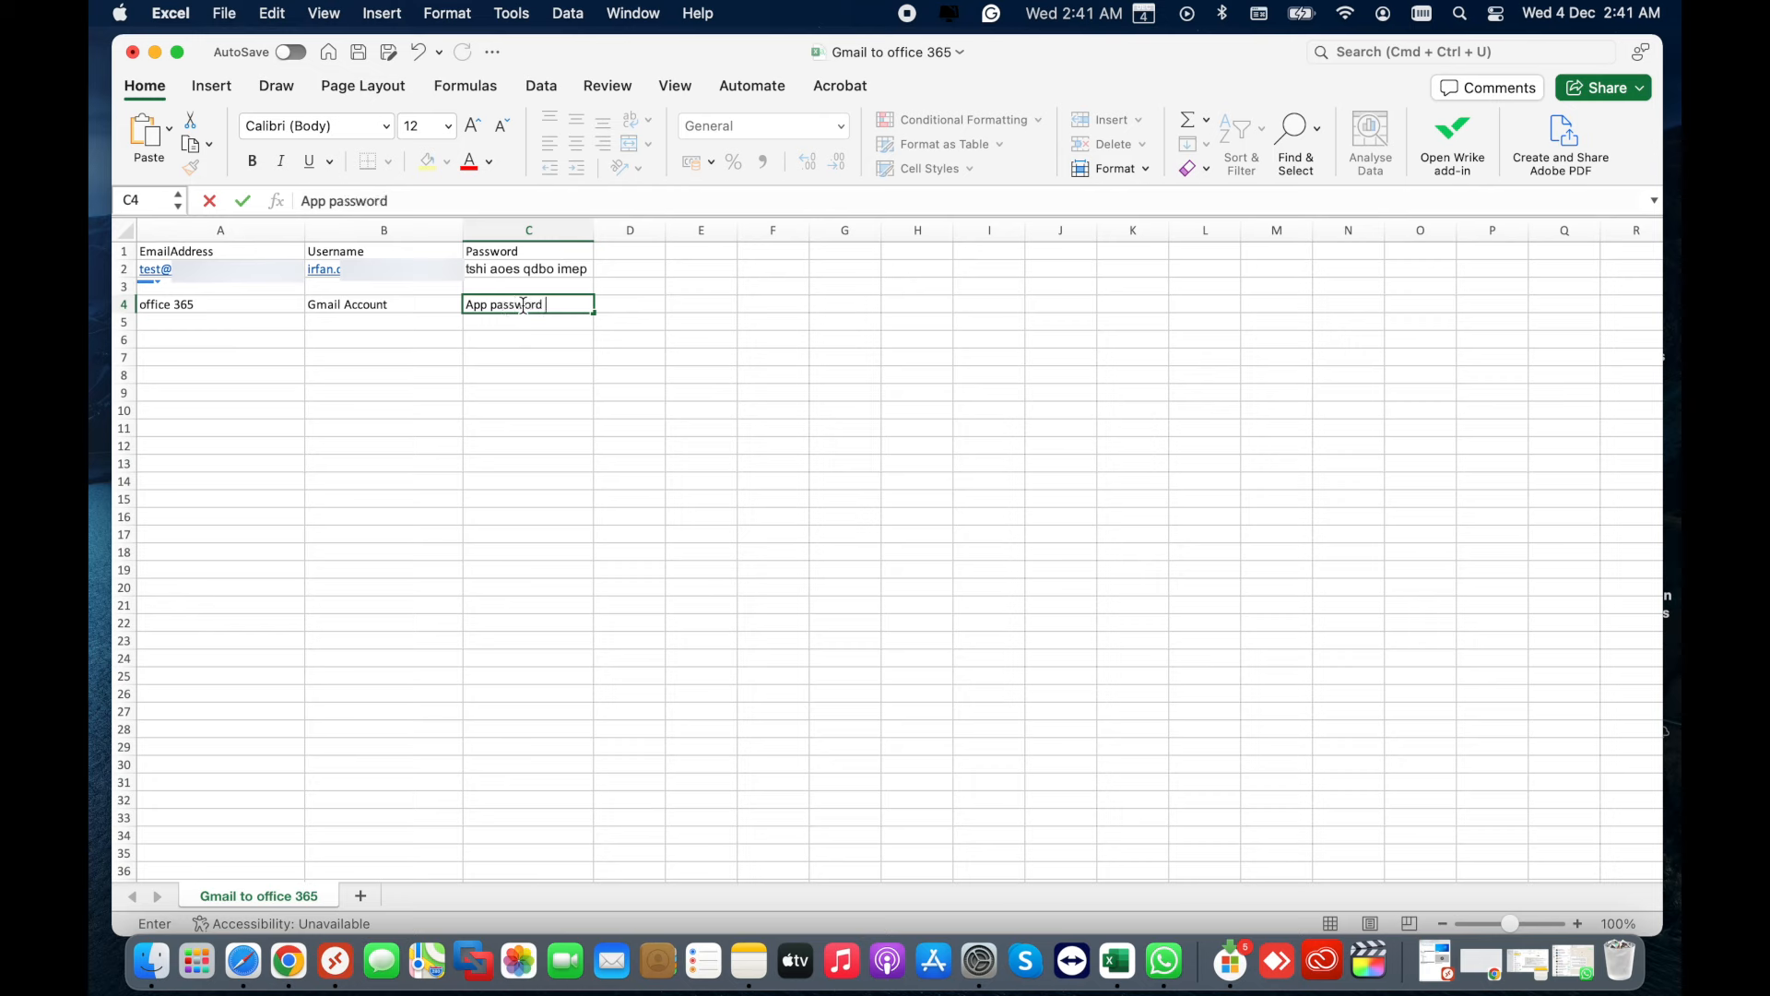
{"action": "left_click", "coordinate": [471, 361]}
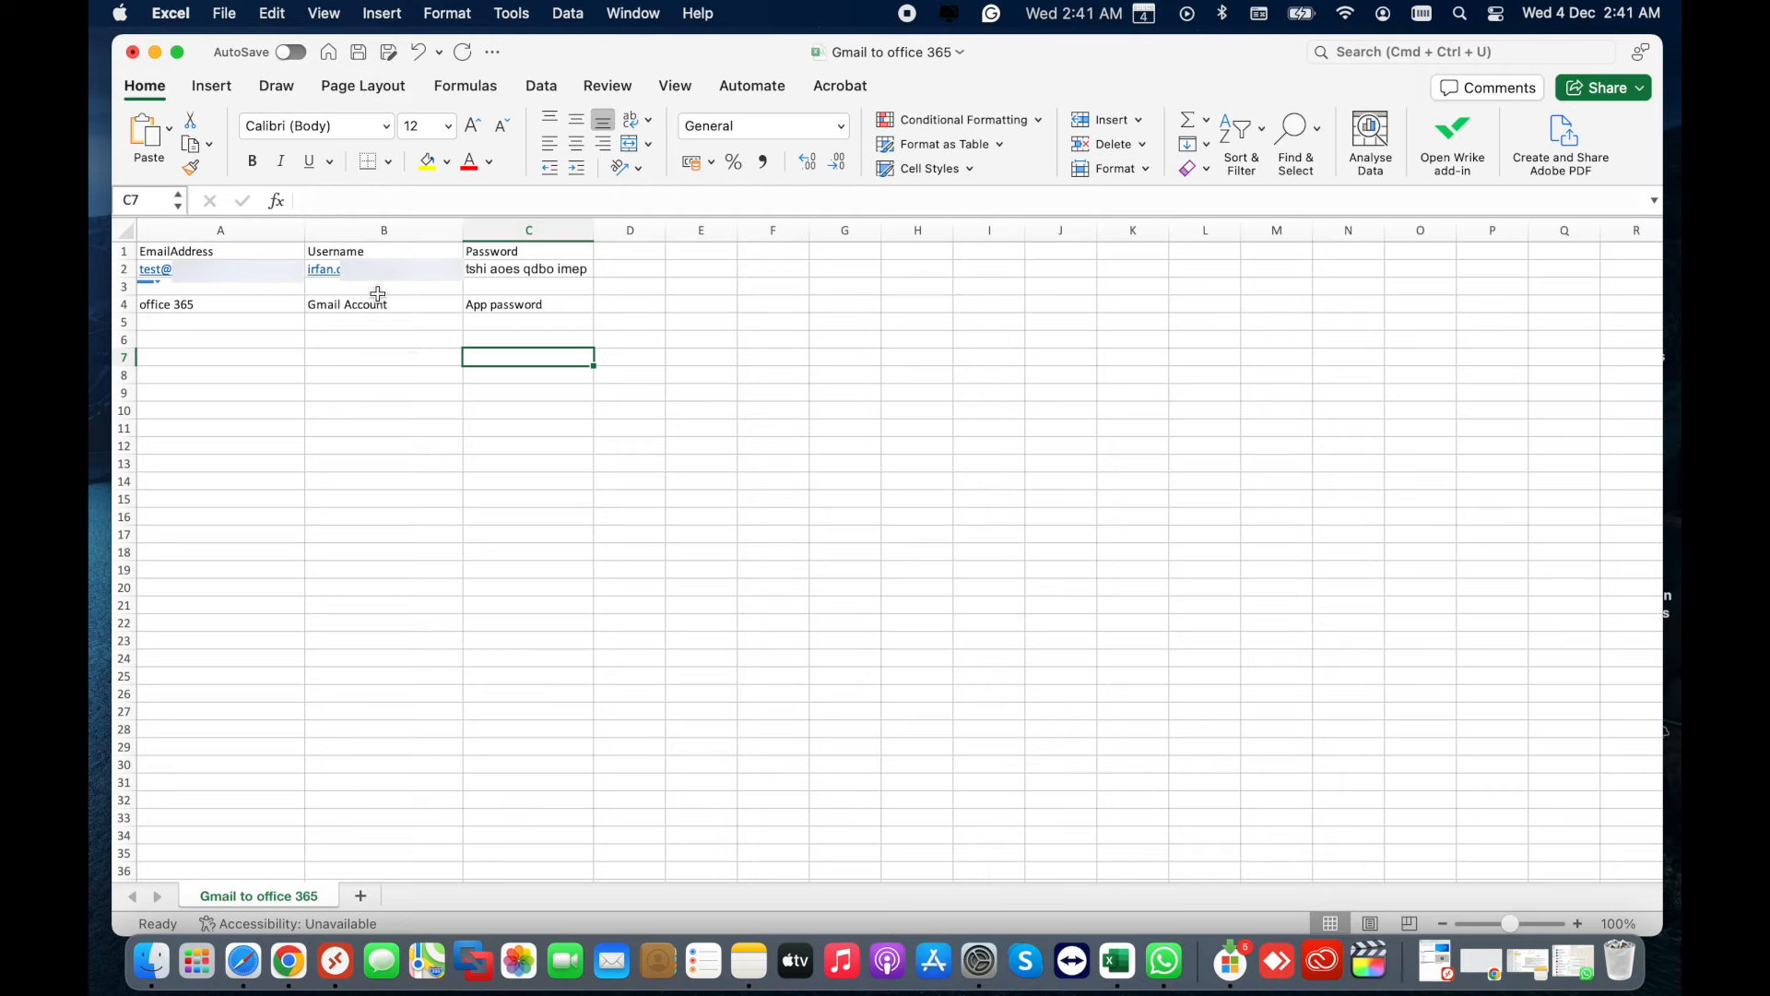
- Select the Username and Password cells, deselect them, then reselect cell A4
{"action": "left_click_drag", "start_coordinate": [380, 288], "coordinate": [497, 390]}
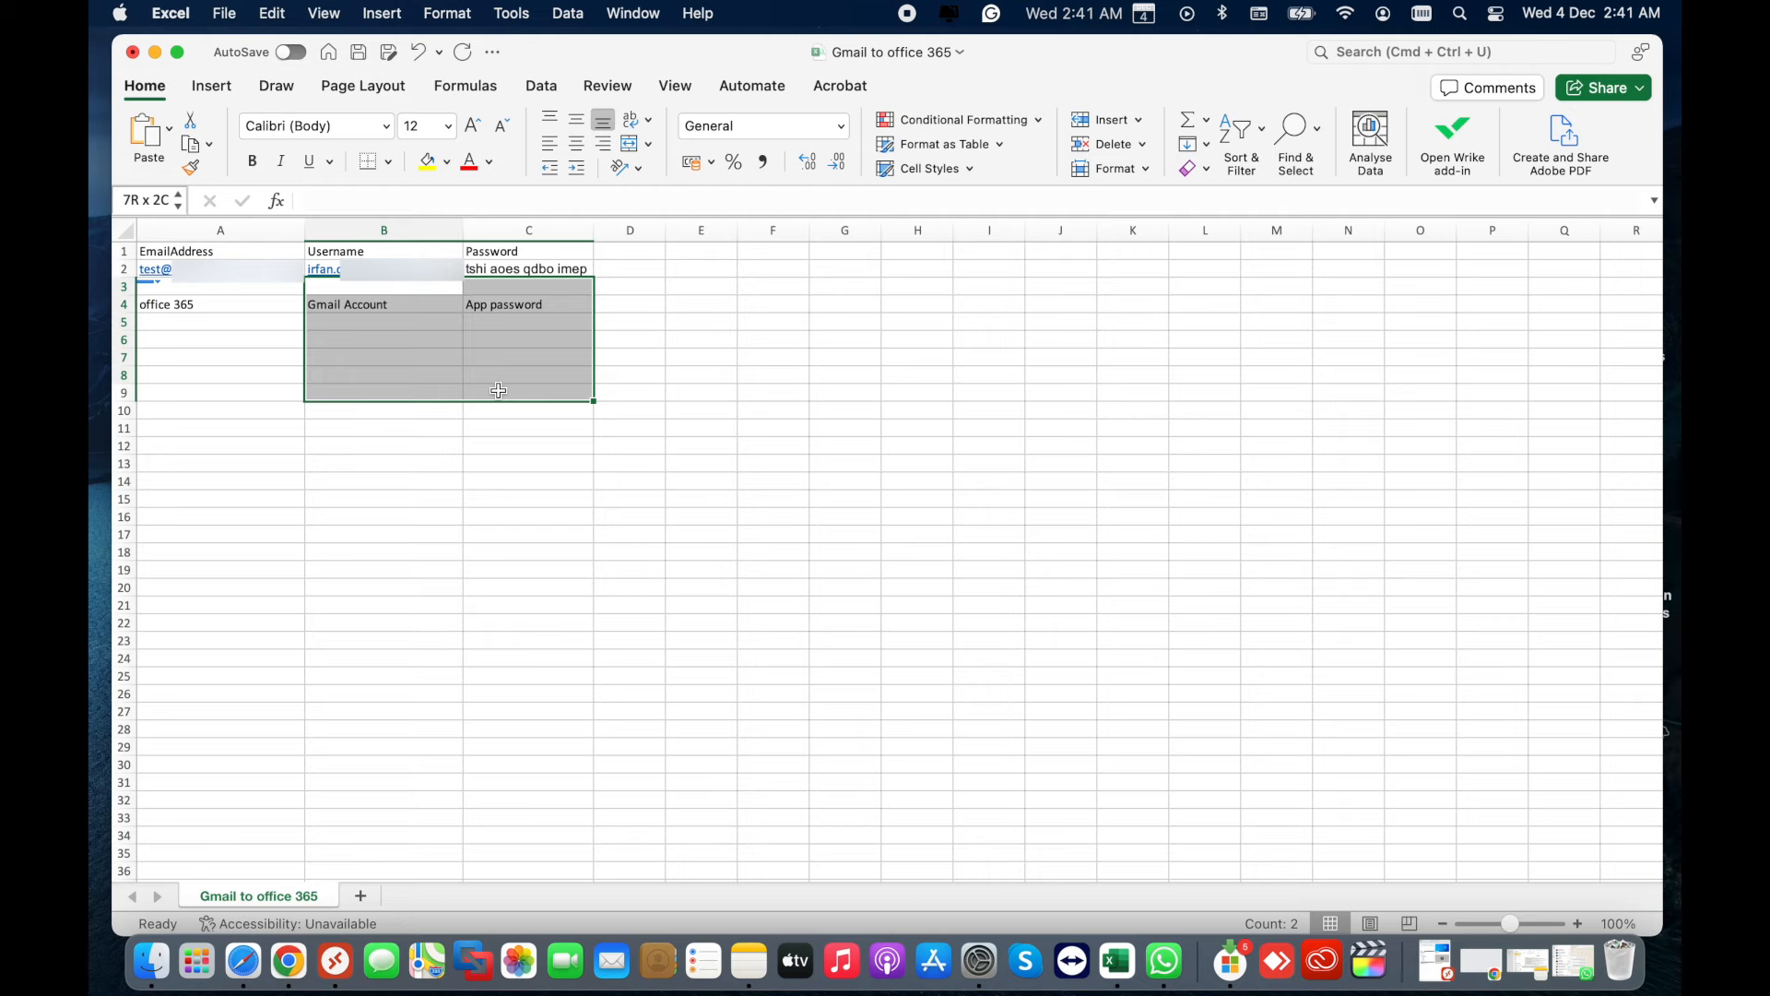
{"action": "left_click", "coordinate": [489, 463]}
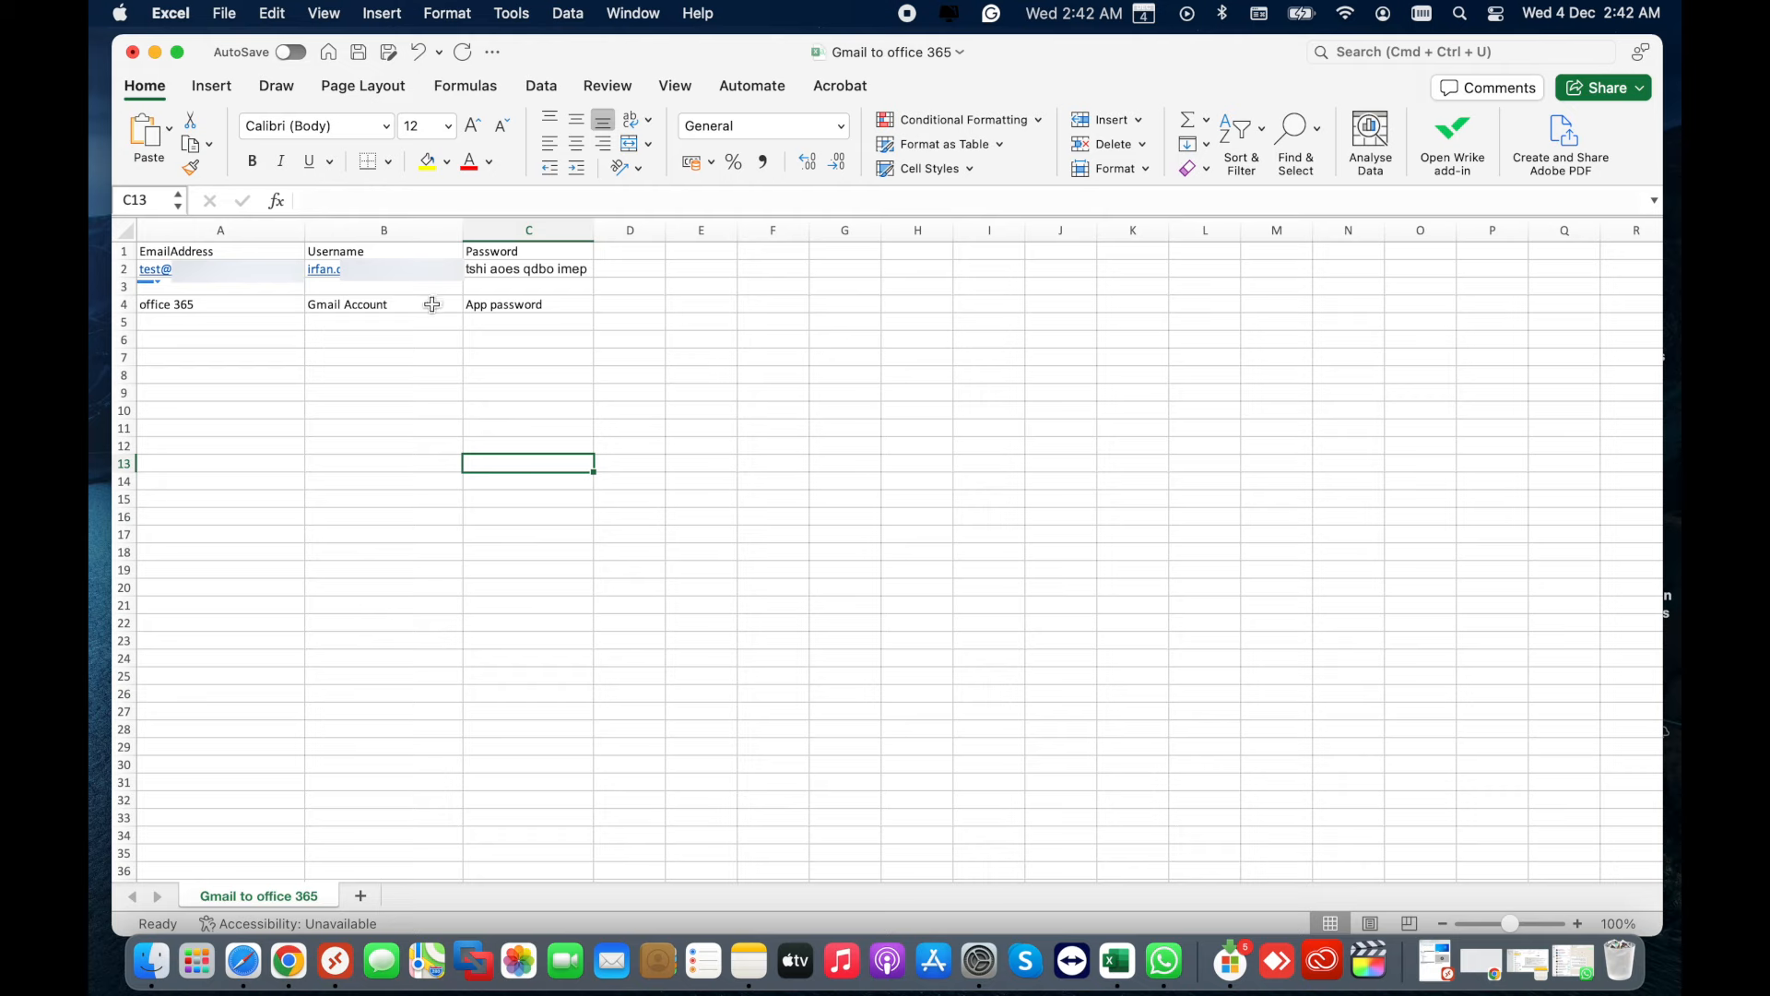
{"action": "left_click", "coordinate": [217, 305]}
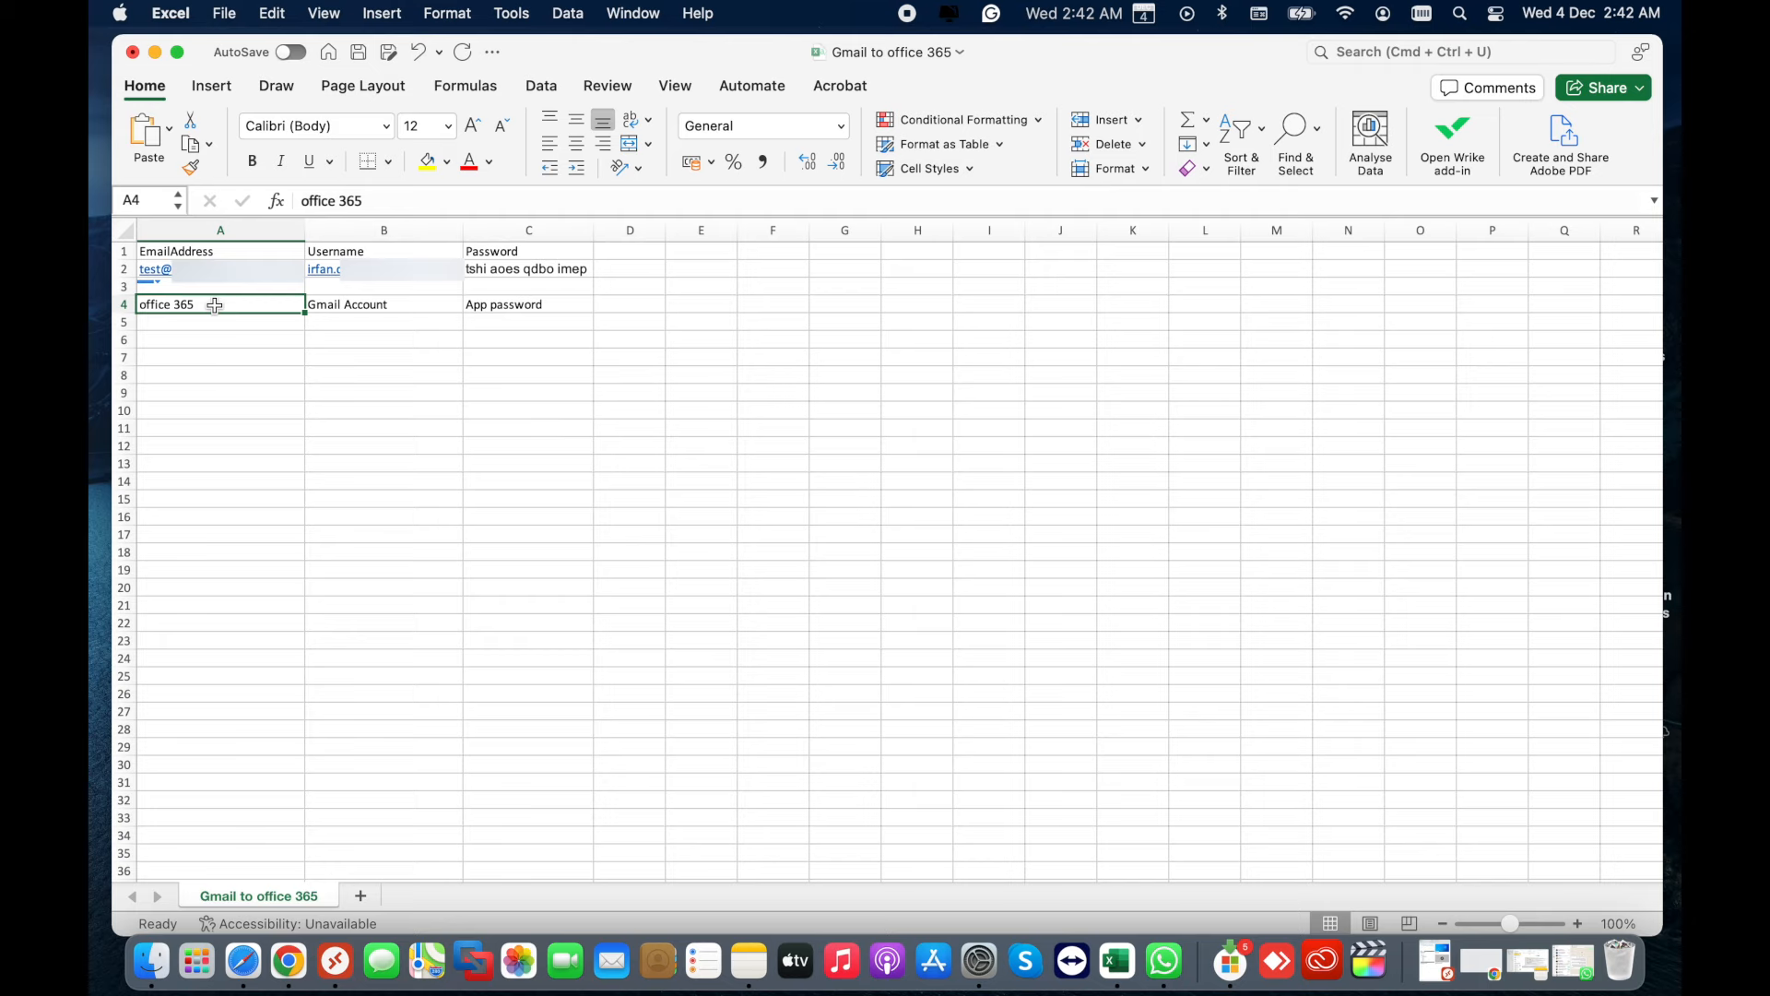
- Check that Save As keeps the CSV format, then cancel without saving
{"action": "left_click", "coordinate": [225, 14]}
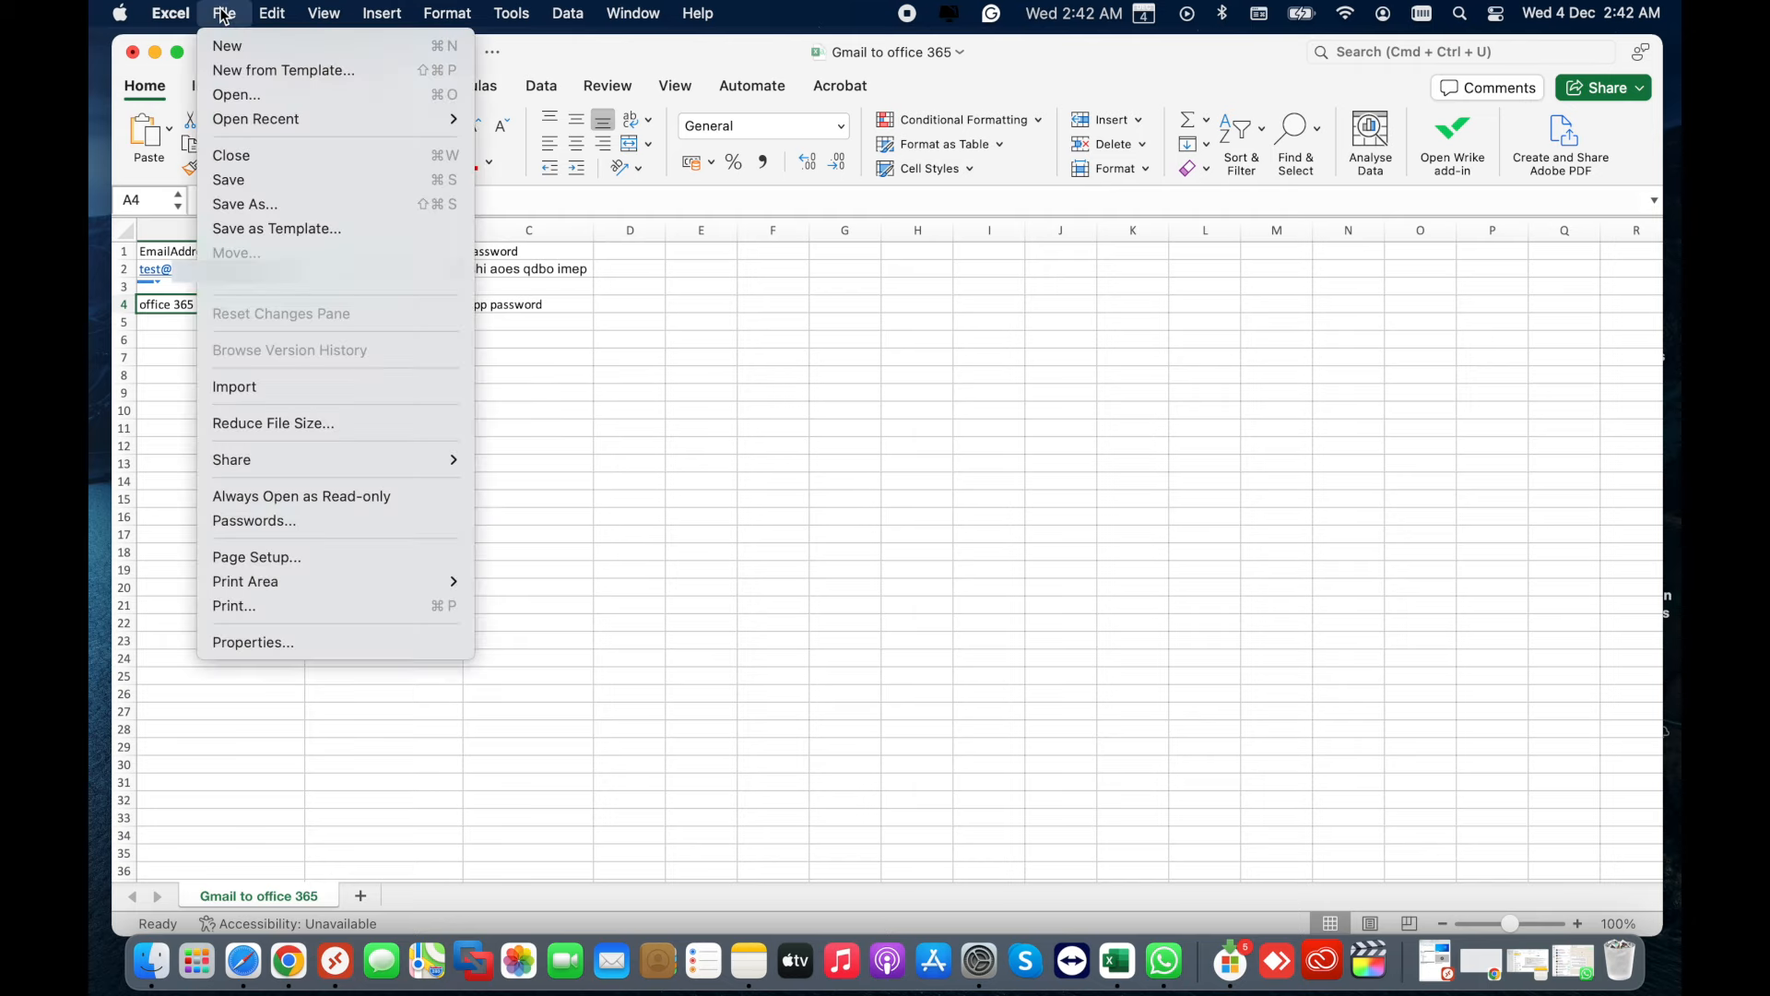
{"action": "left_click", "coordinate": [245, 204]}
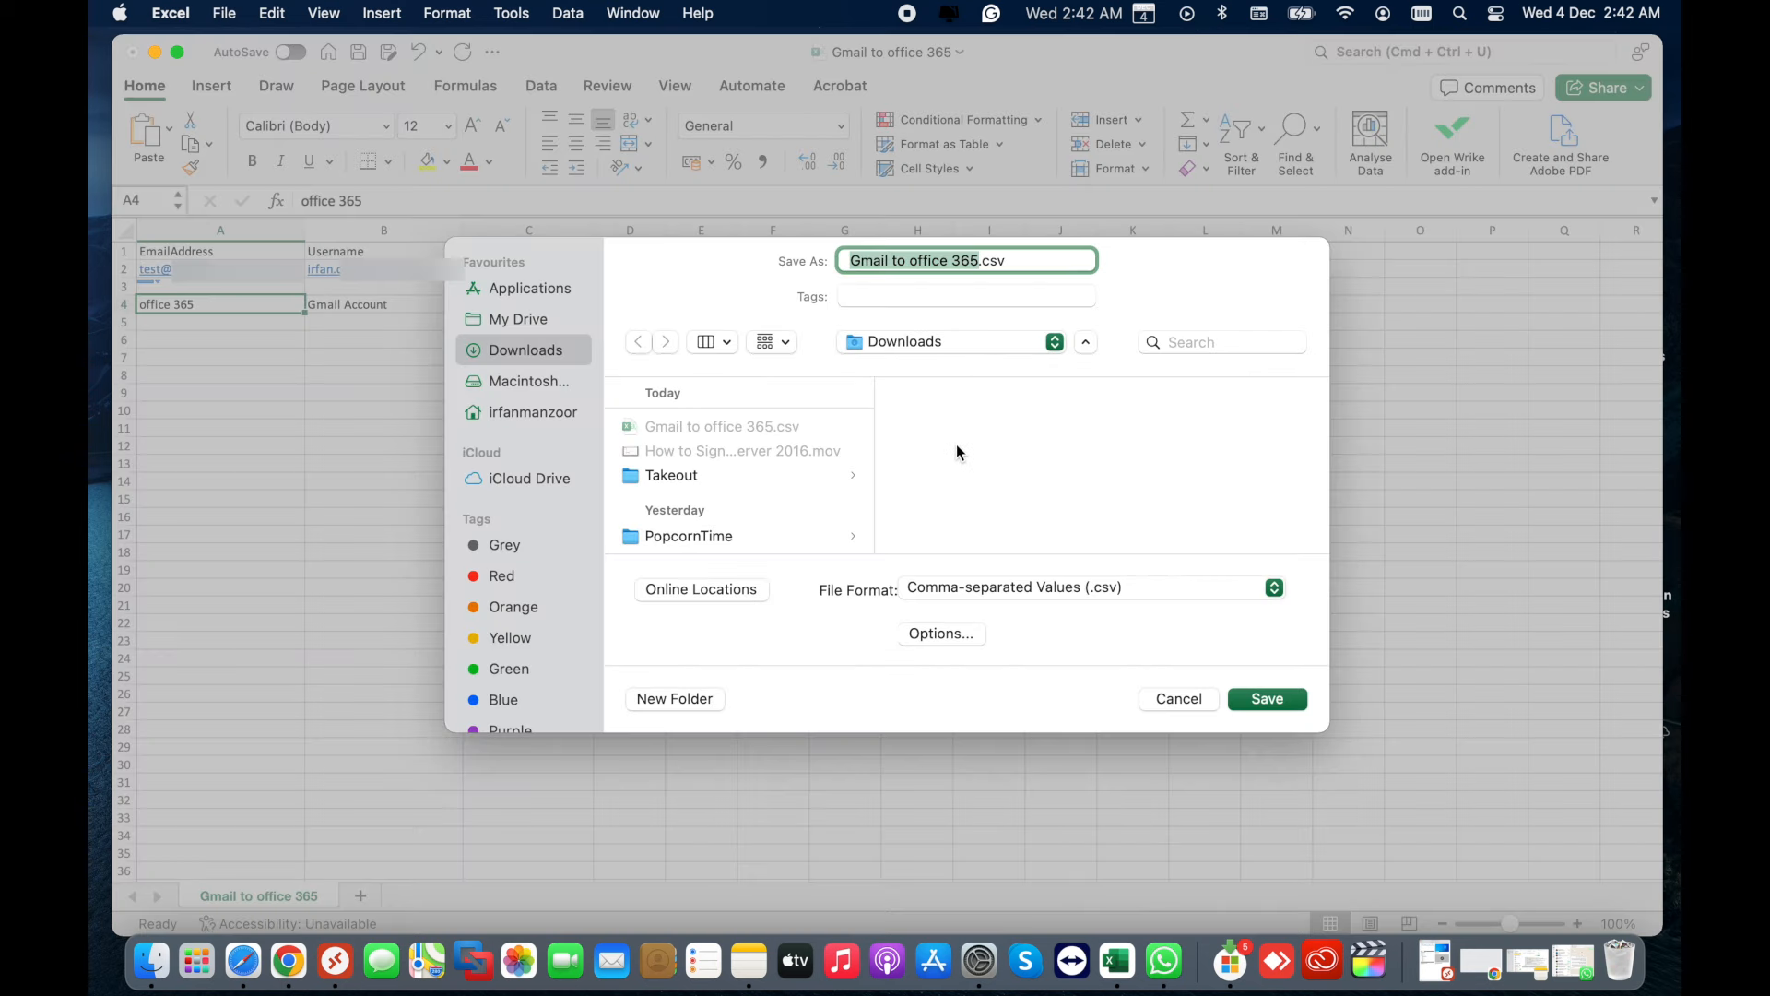
{"action": "left_click", "coordinate": [1275, 588]}
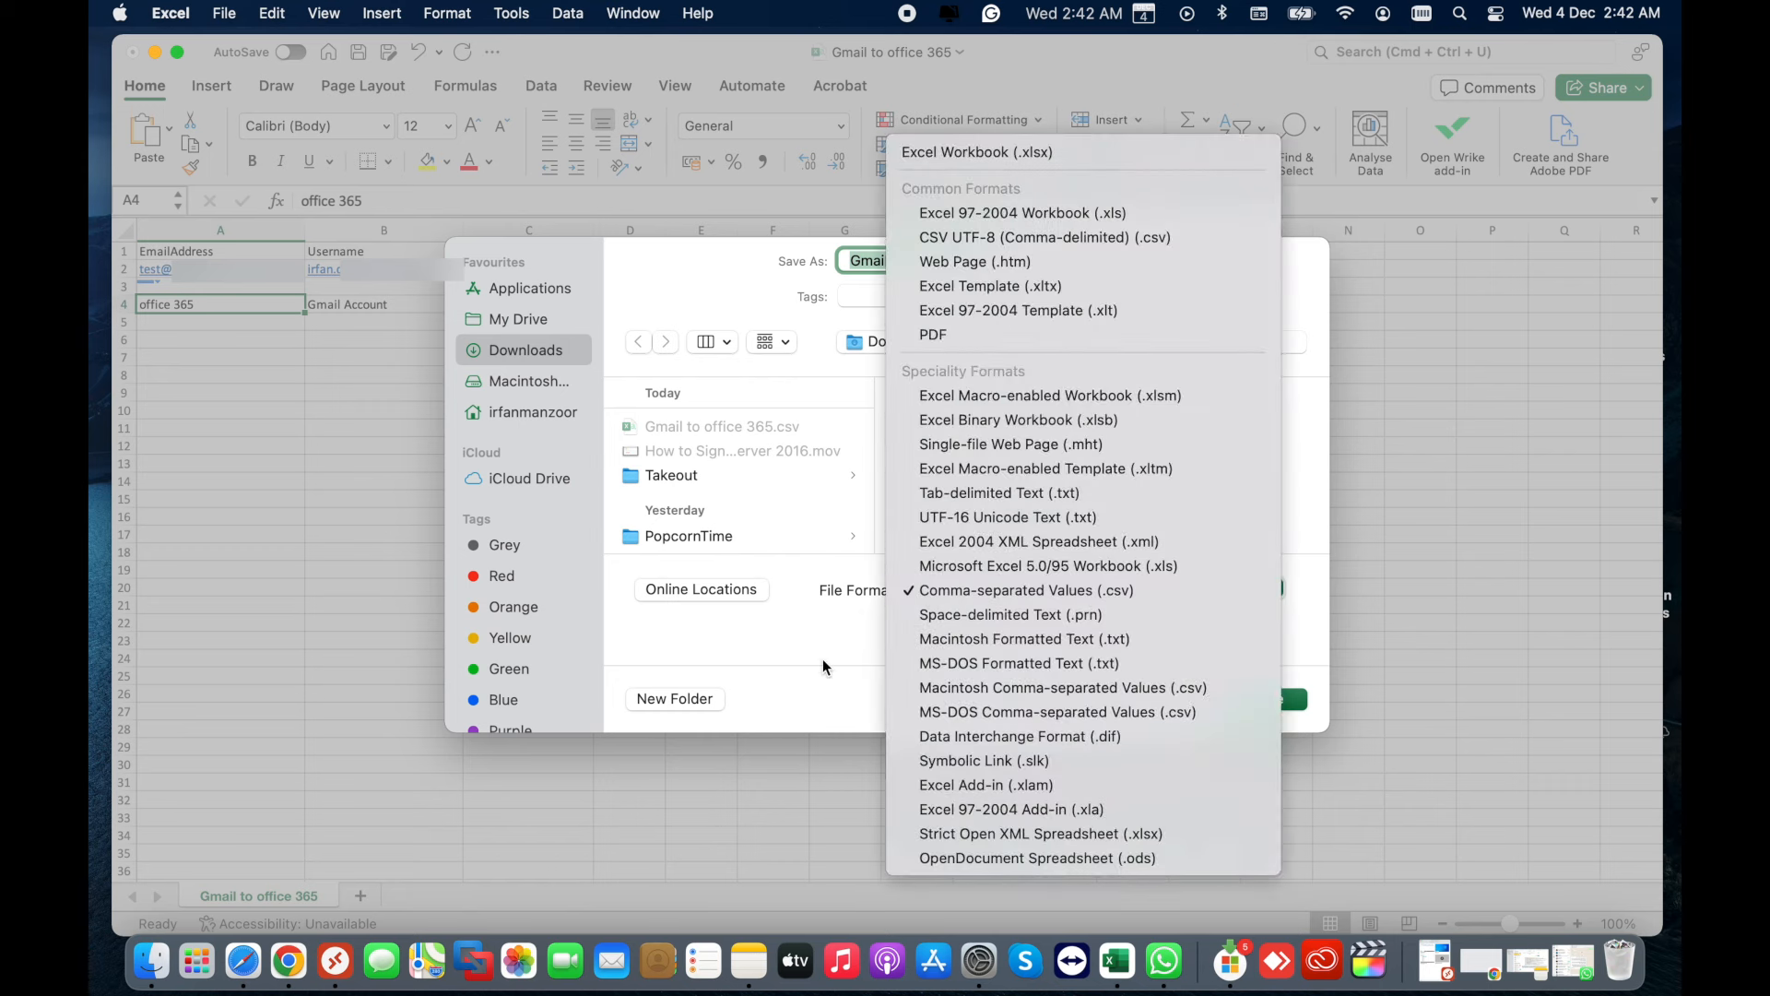
{"action": "left_click", "coordinate": [826, 686]}
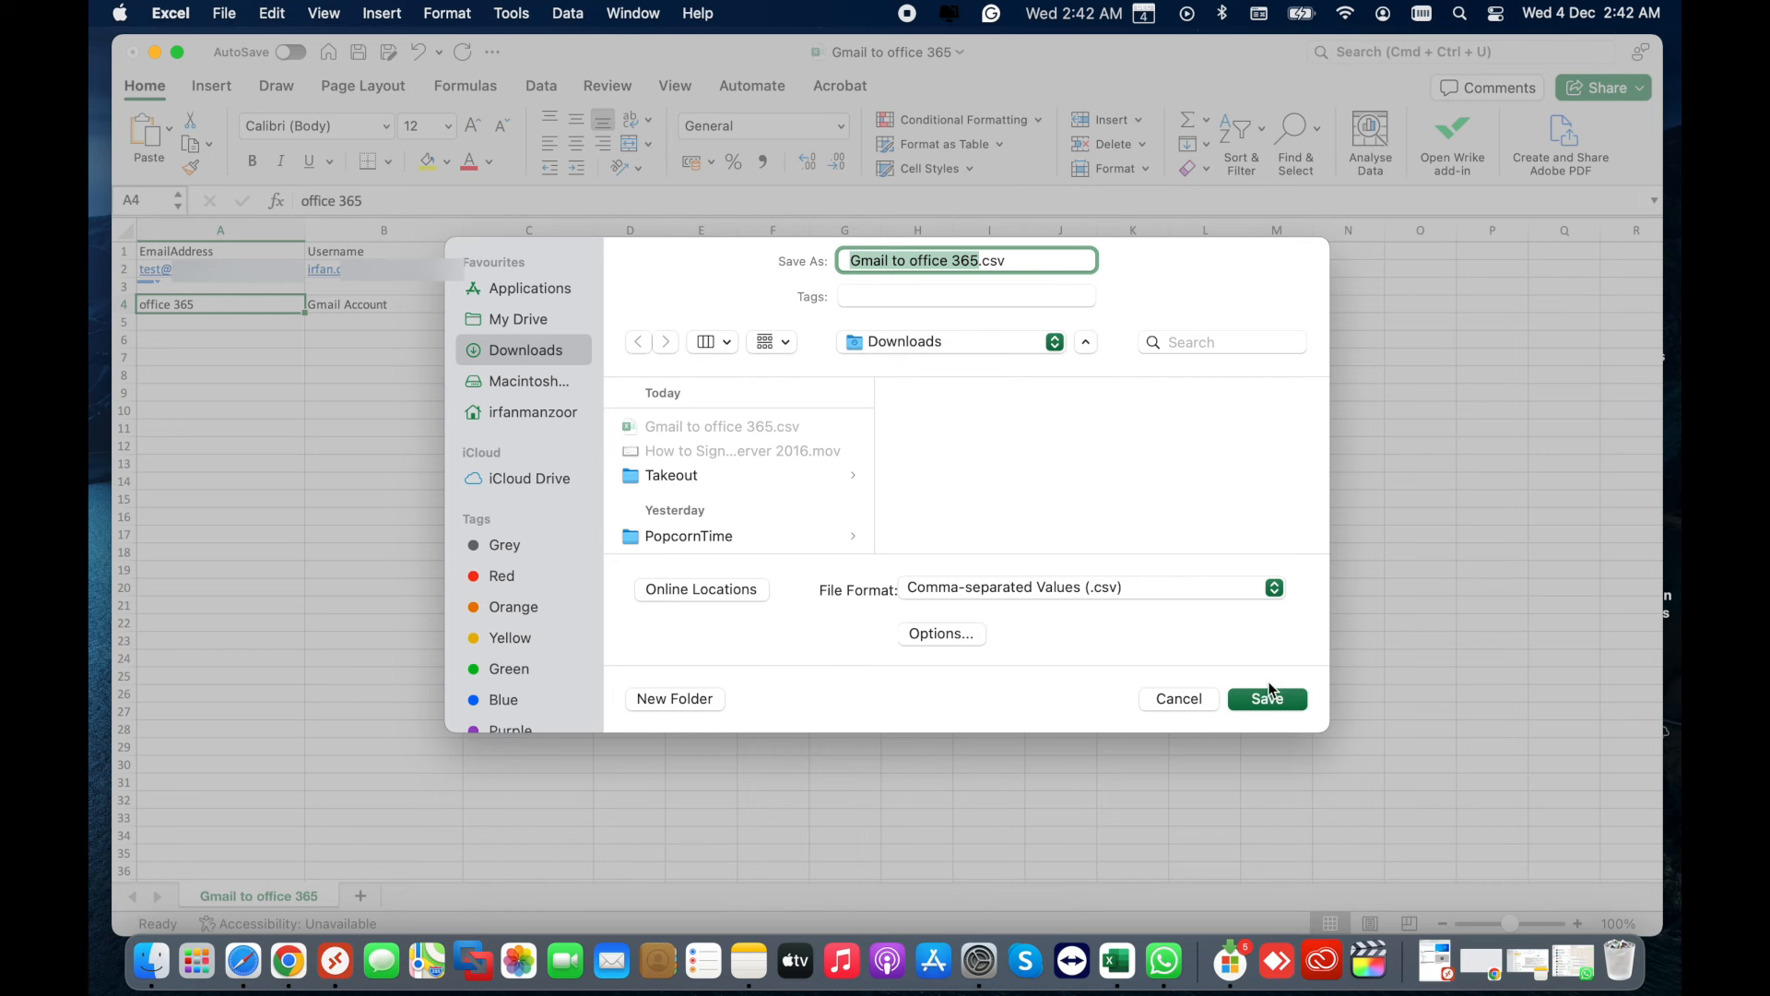
{"action": "left_click", "coordinate": [1179, 699]}
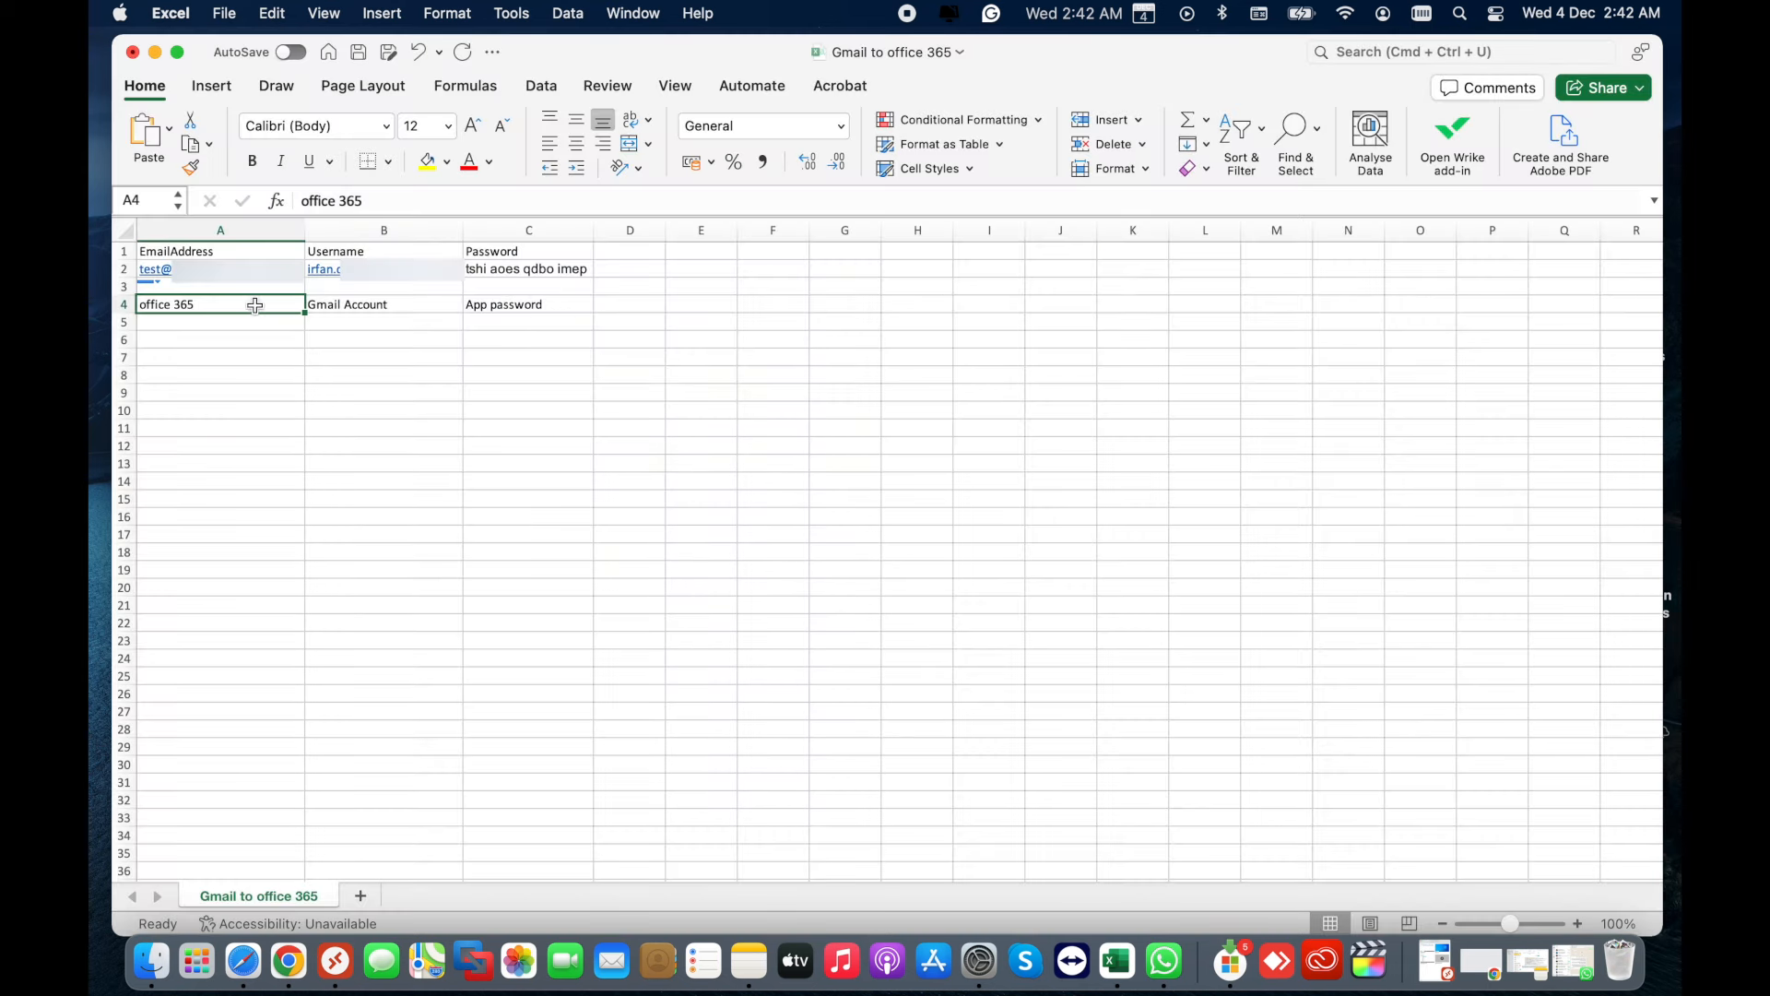
- Clear the notes from cells A4, B4 and C4
{"action": "key", "text": "Delete"}
{"action": "left_click", "coordinate": [333, 308]}
{"action": "key", "text": "Delete"}
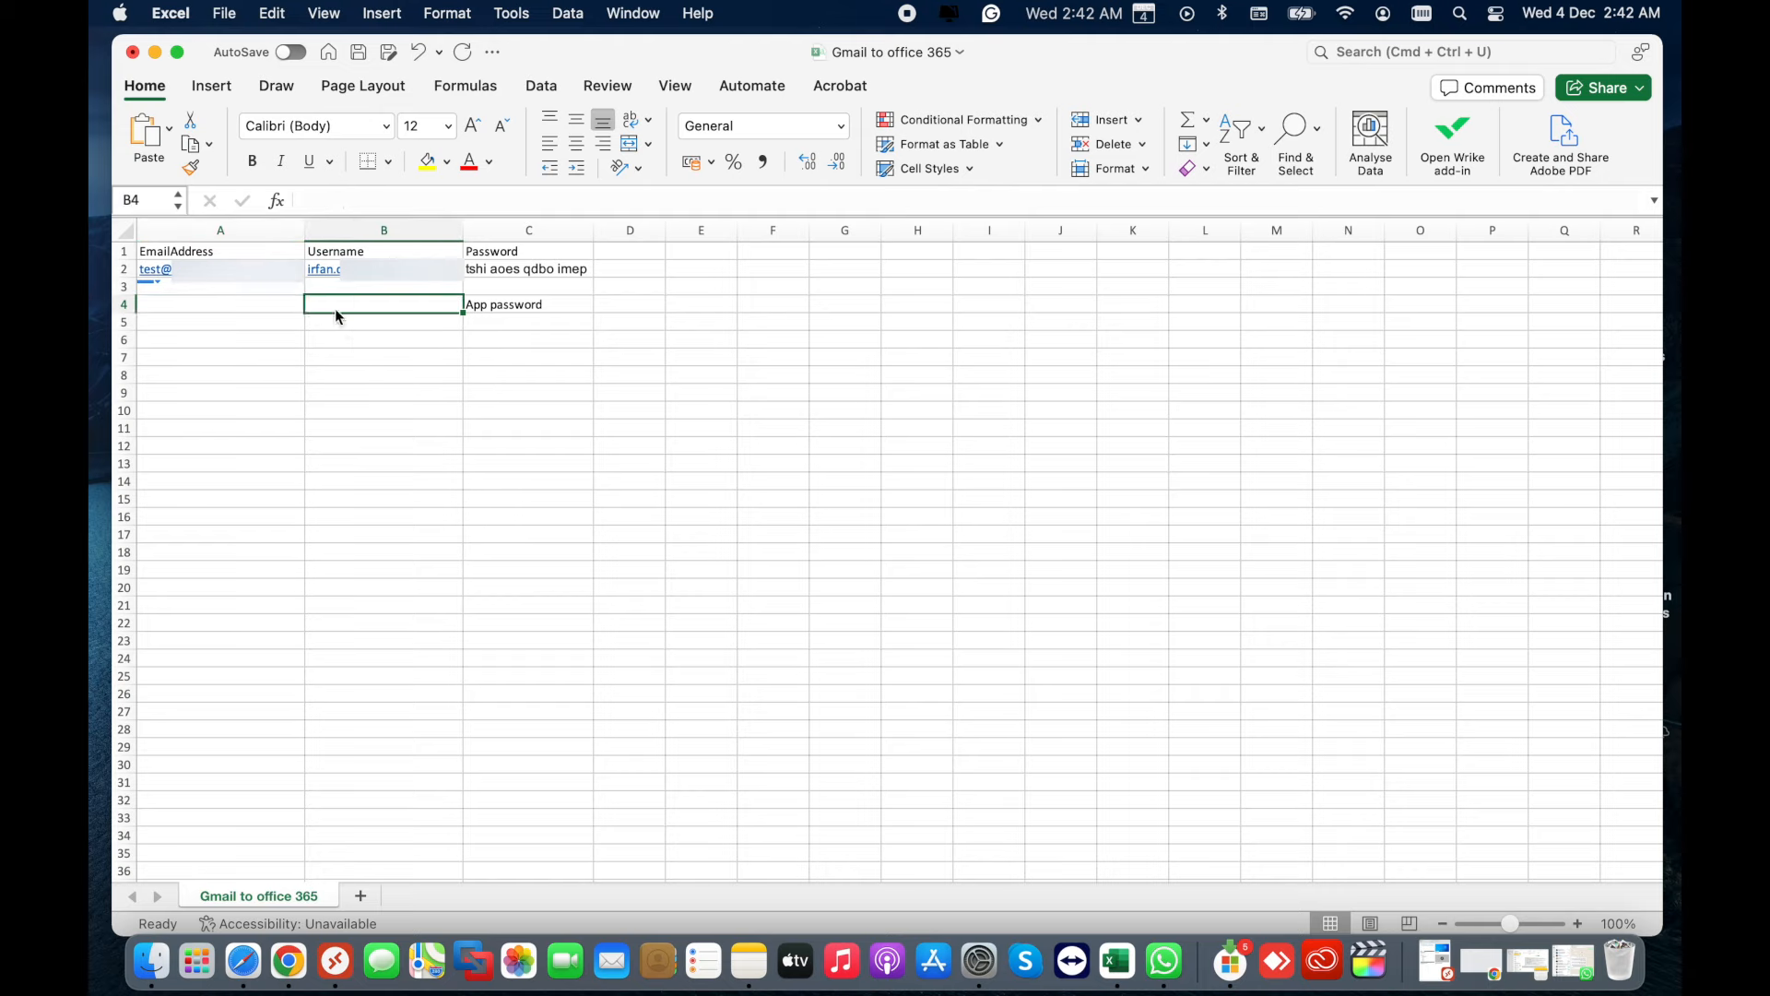
{"action": "left_click", "coordinate": [514, 305]}
{"action": "key", "text": "Delete"}
{"action": "left_click", "coordinate": [454, 392]}
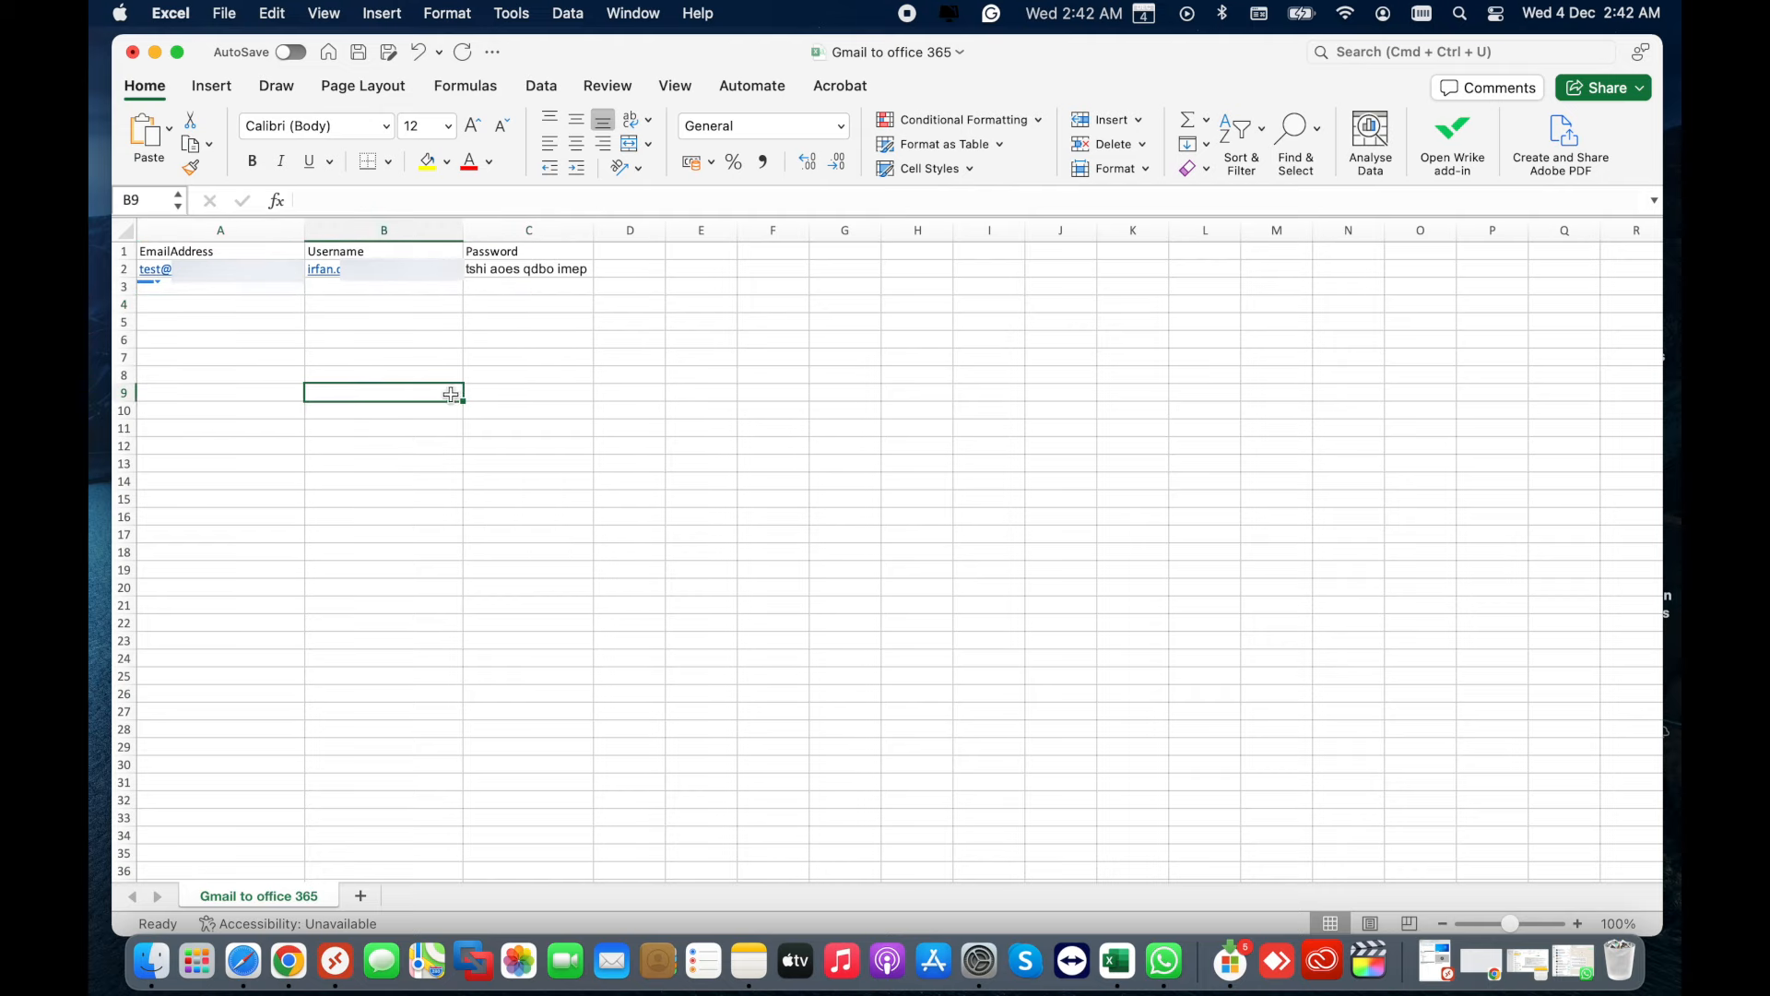
{"action": "key", "text": "ctrl+Right"}
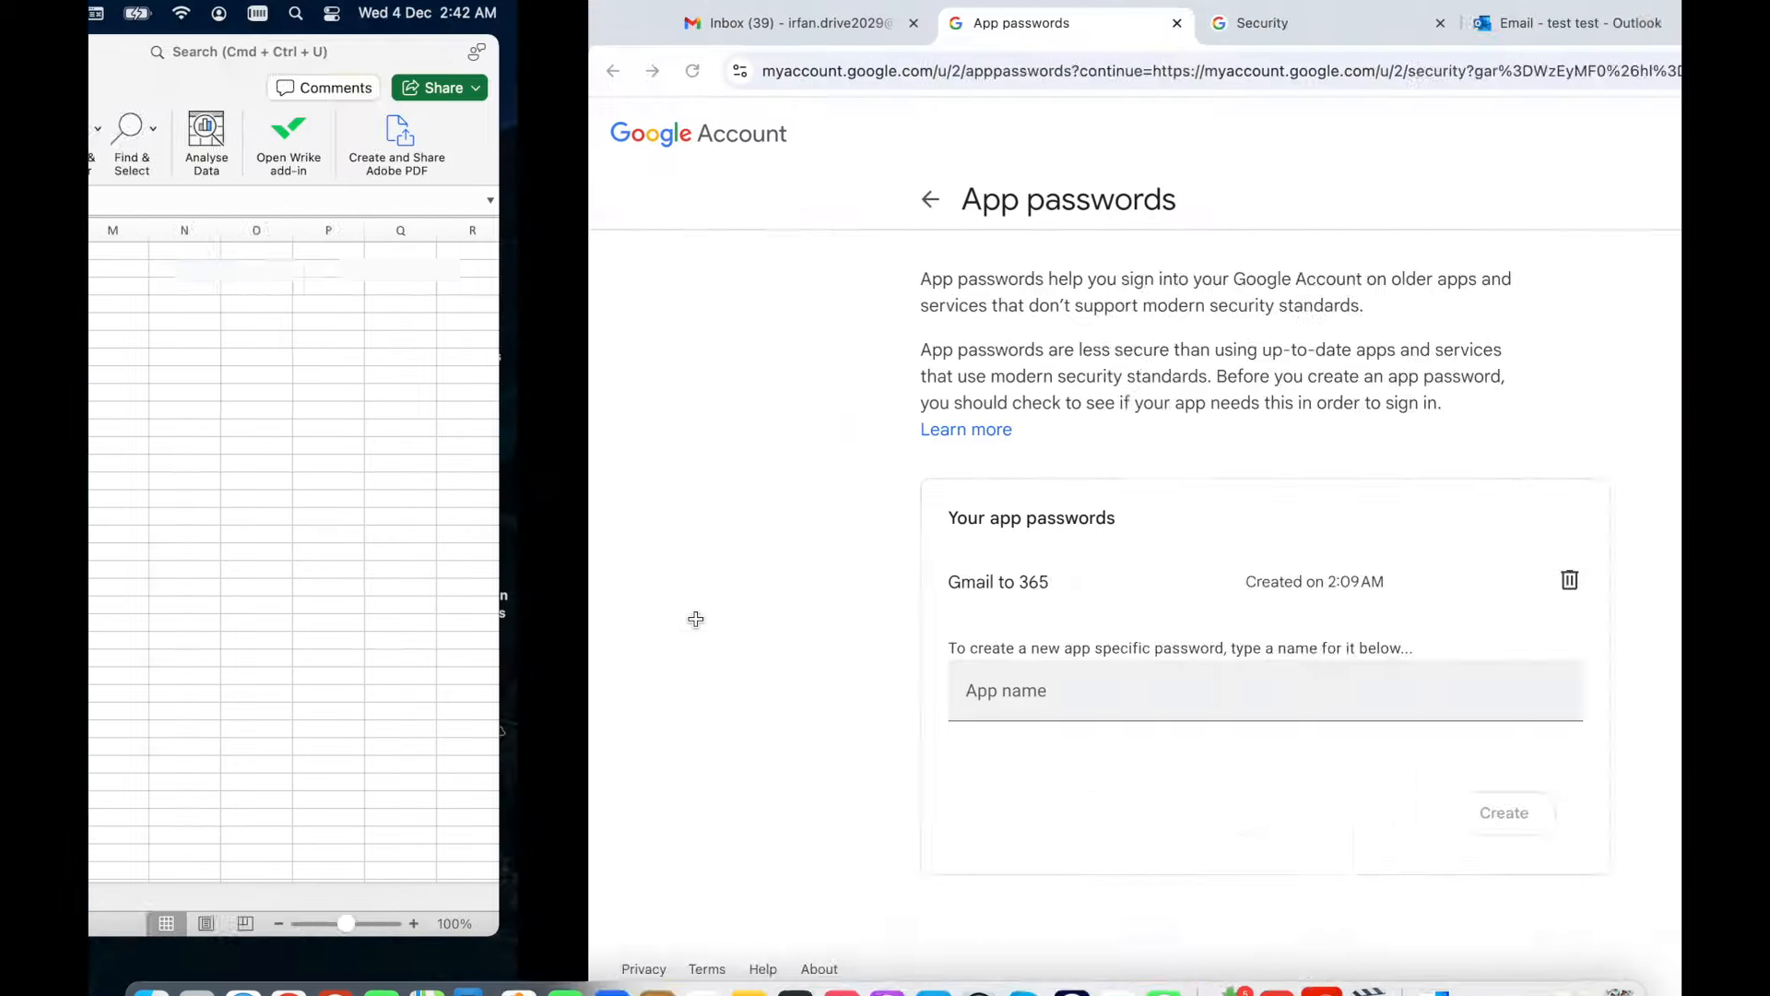
- Return to Exchange admin center and close the open Add migration batch panel
{"action": "key", "text": "ctrl+Right"}
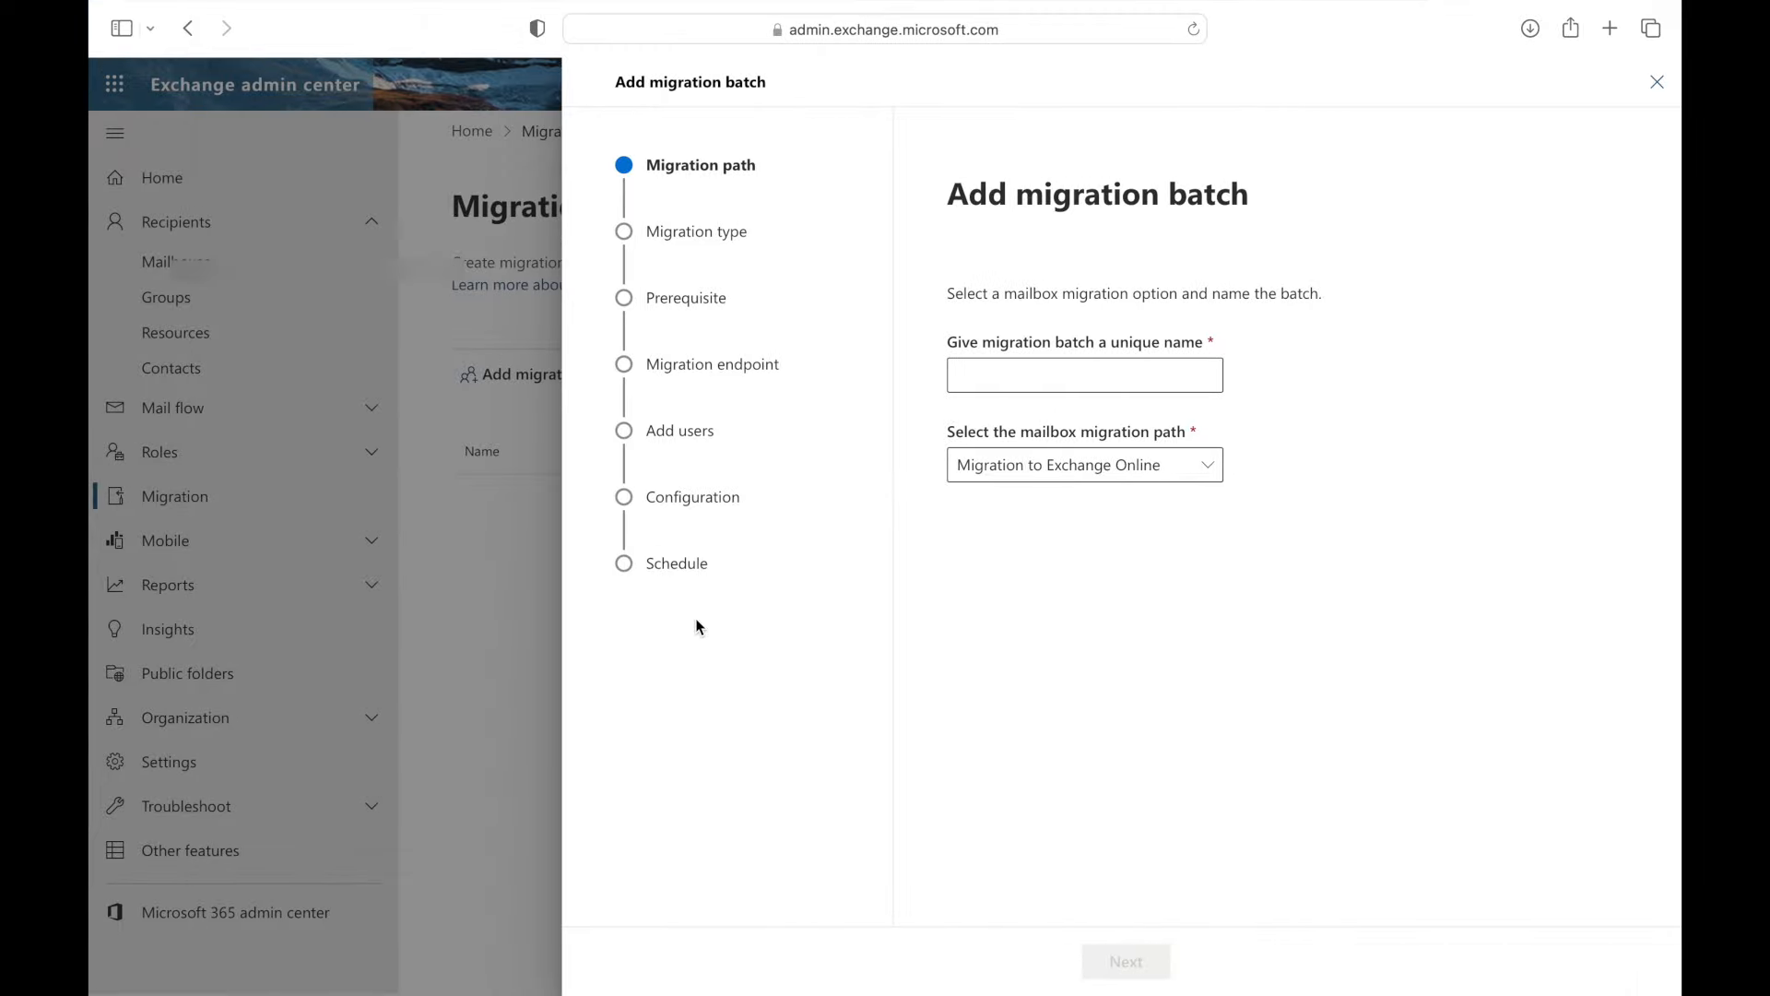
{"action": "left_click", "coordinate": [1040, 373]}
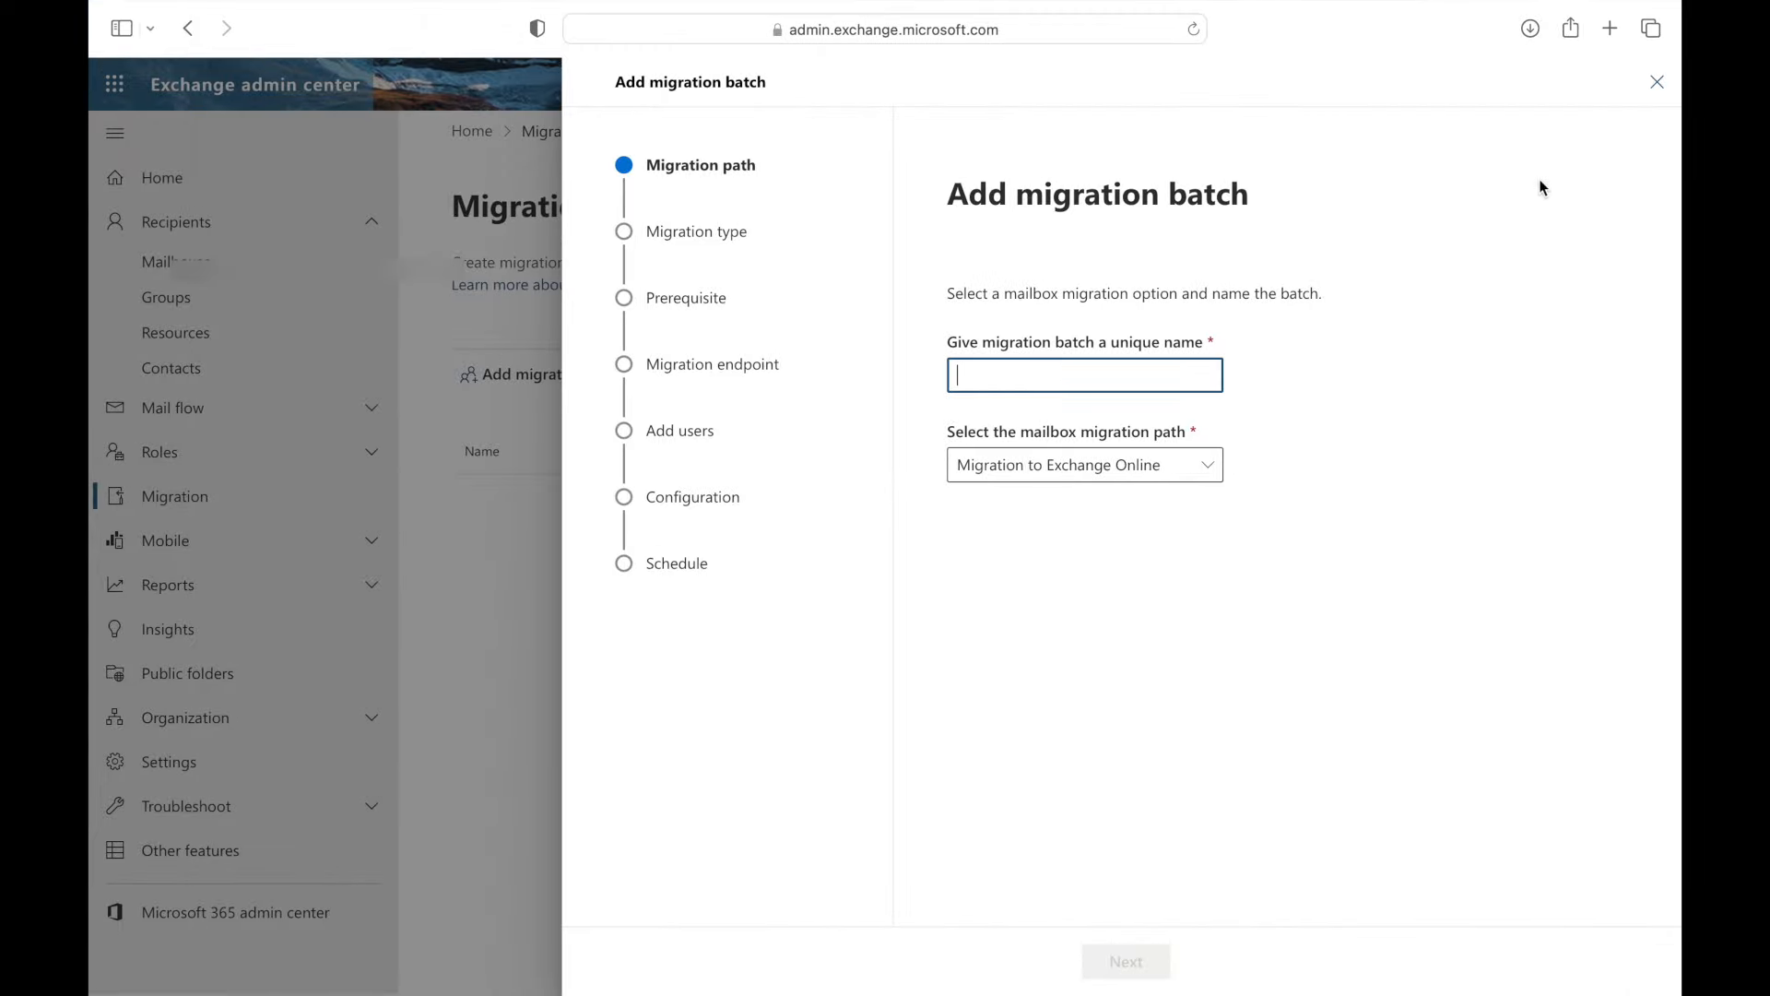
{"action": "left_click", "coordinate": [1655, 83]}
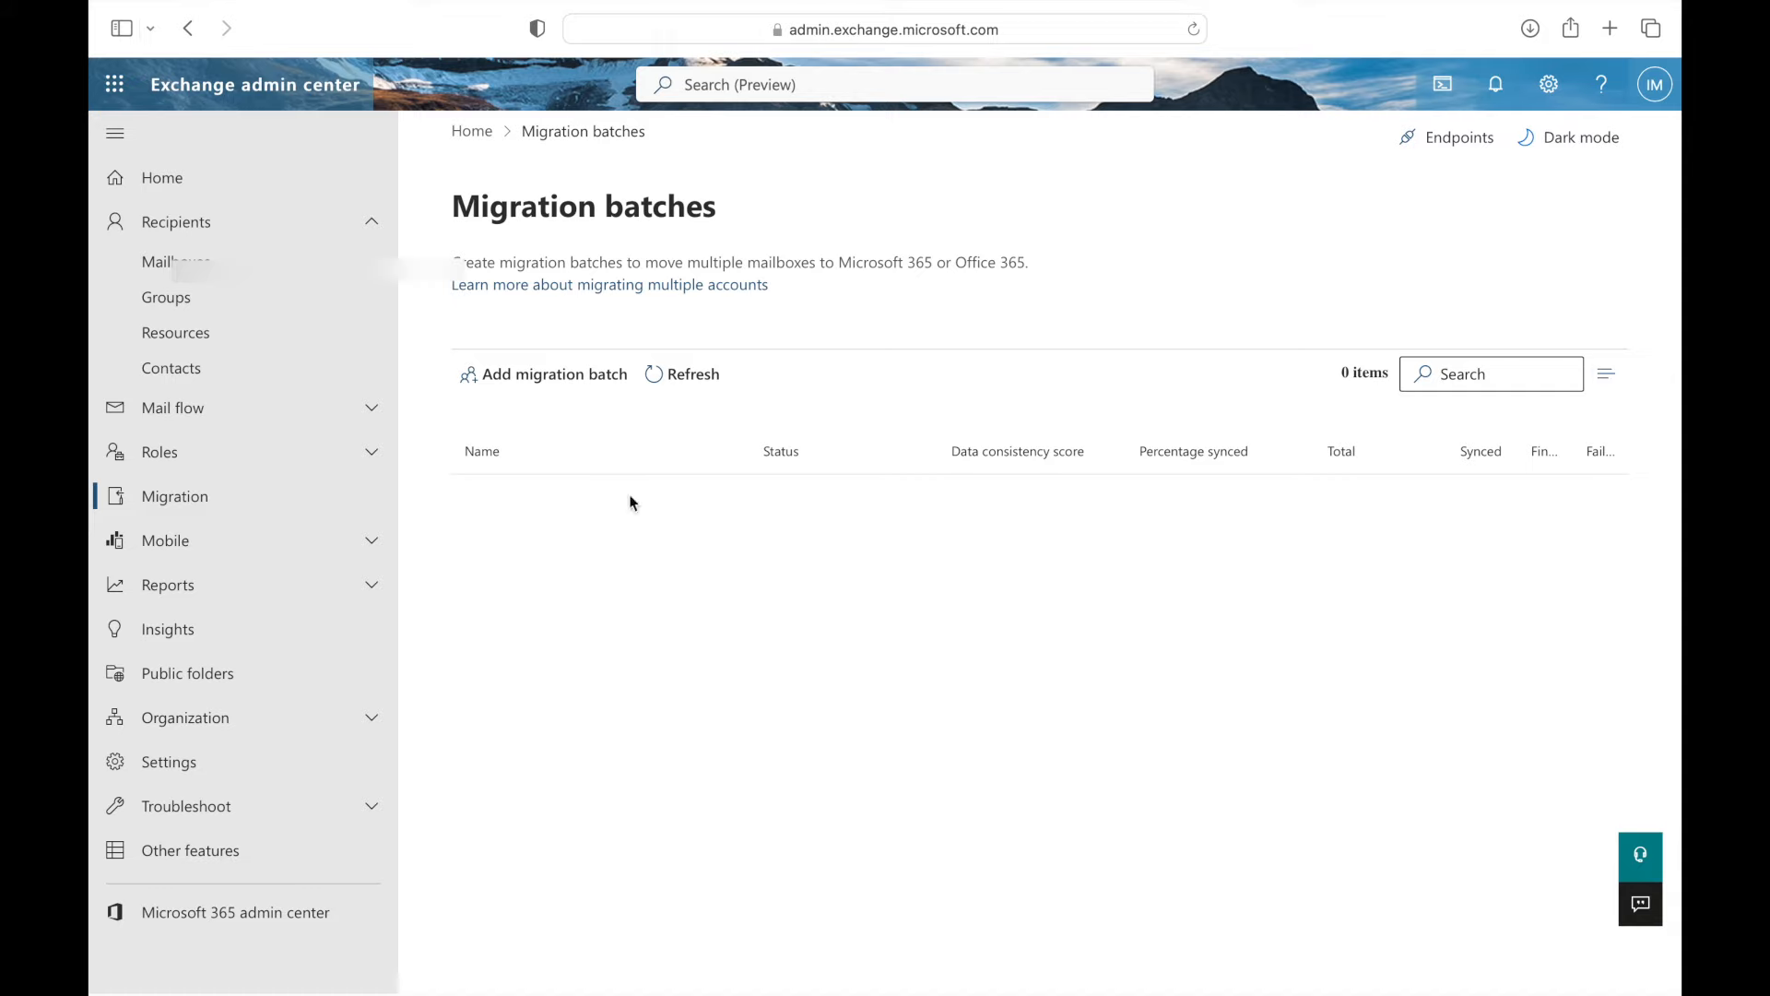
- Name a new batch 'Gmail to office 365 Migration' with the Migration to Exchange Online path
{"action": "left_click", "coordinate": [486, 378]}
{"action": "left_click", "coordinate": [1049, 378]}
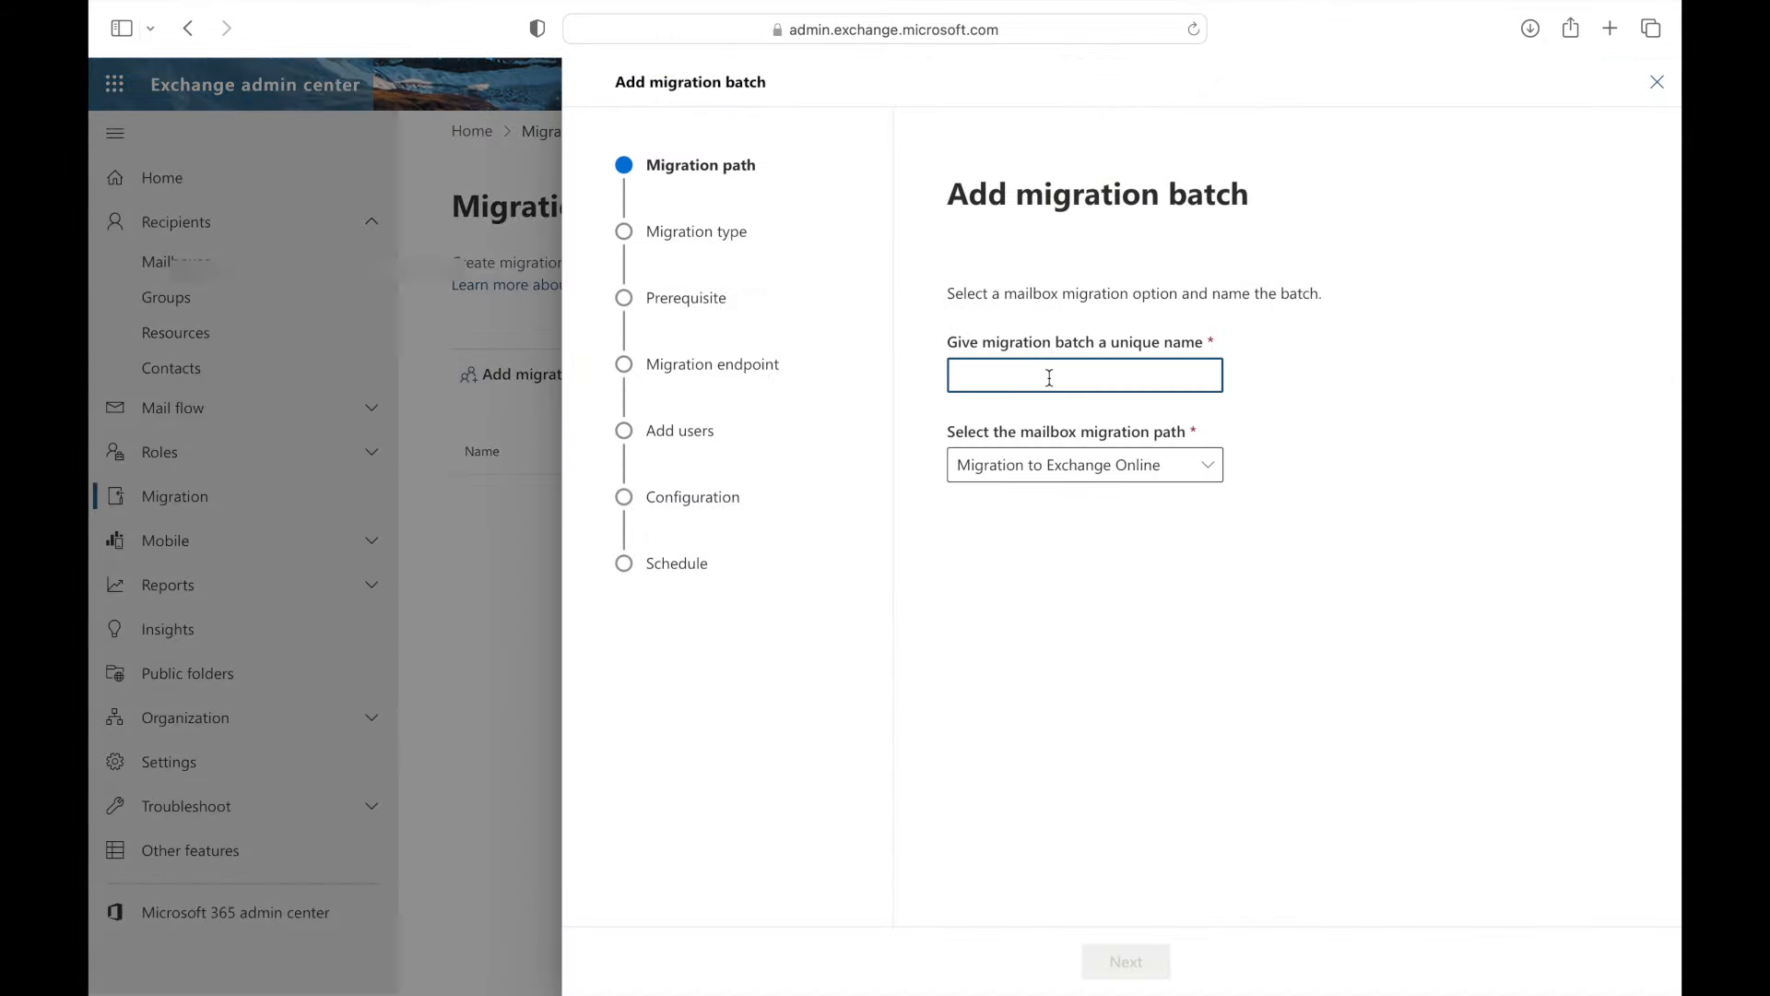
{"action": "type", "text": "Gmail to O"}
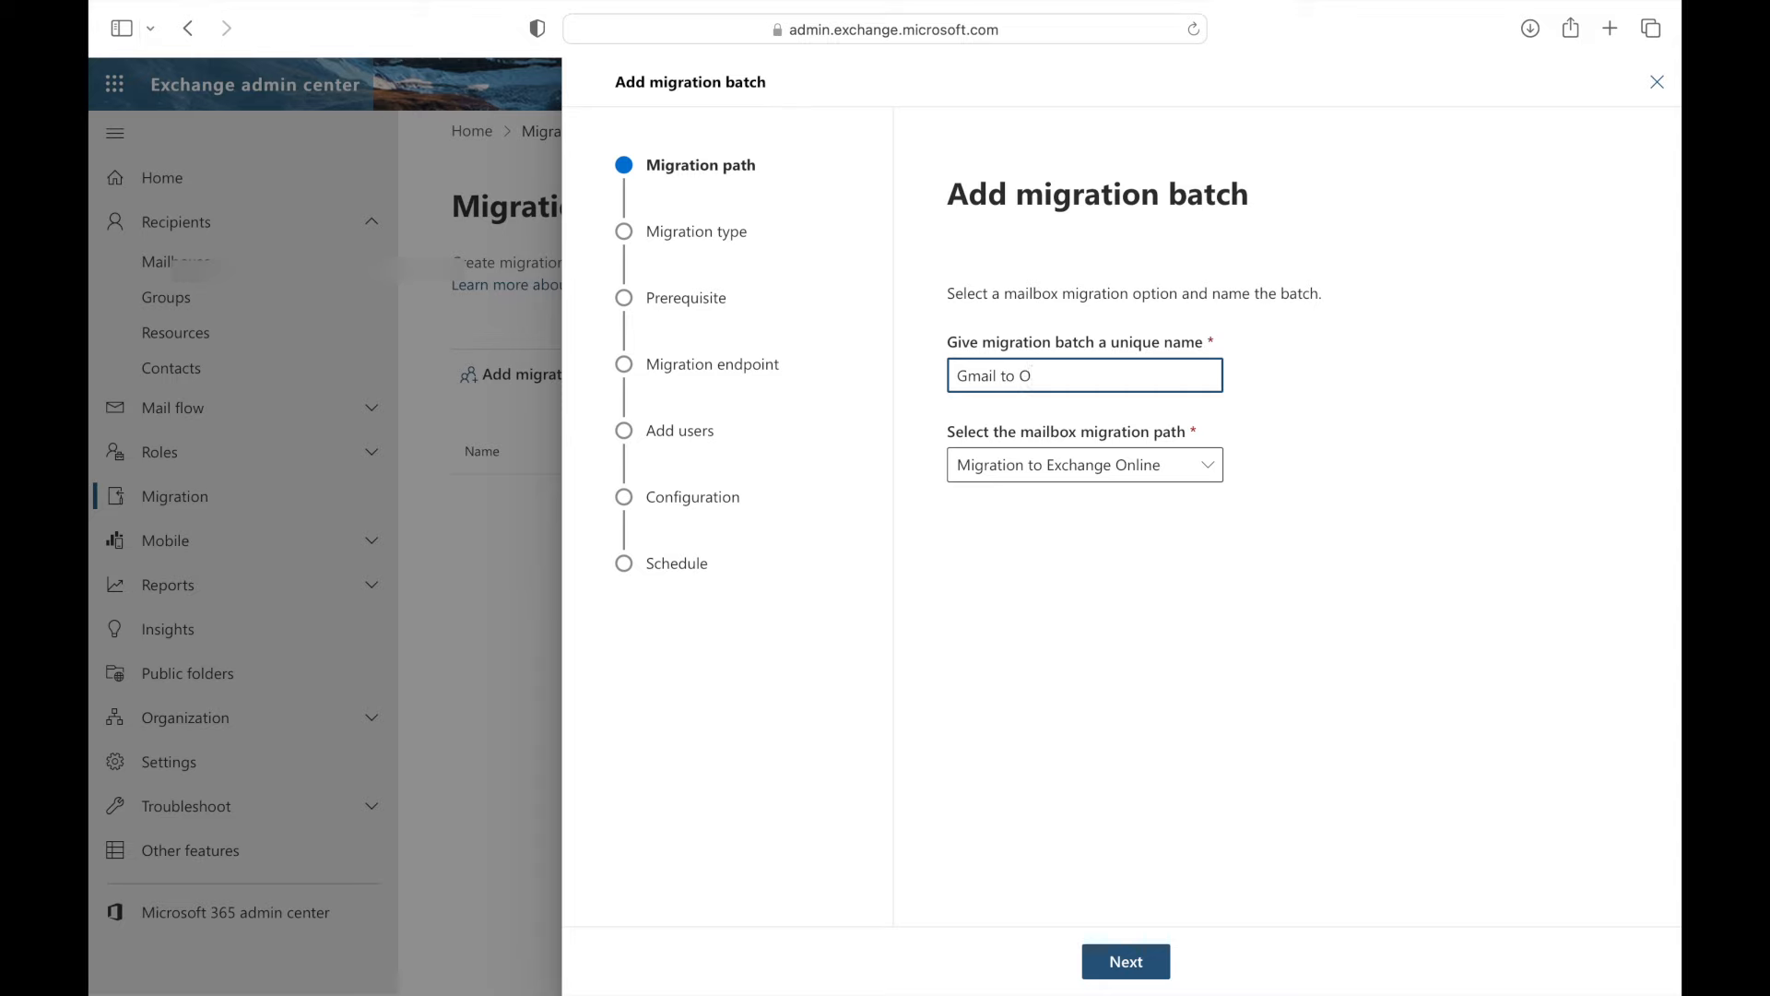
{"action": "key", "text": "BackSpace"}
{"action": "type", "text": "office 365 Migration"}
{"action": "left_click", "coordinate": [1210, 478]}
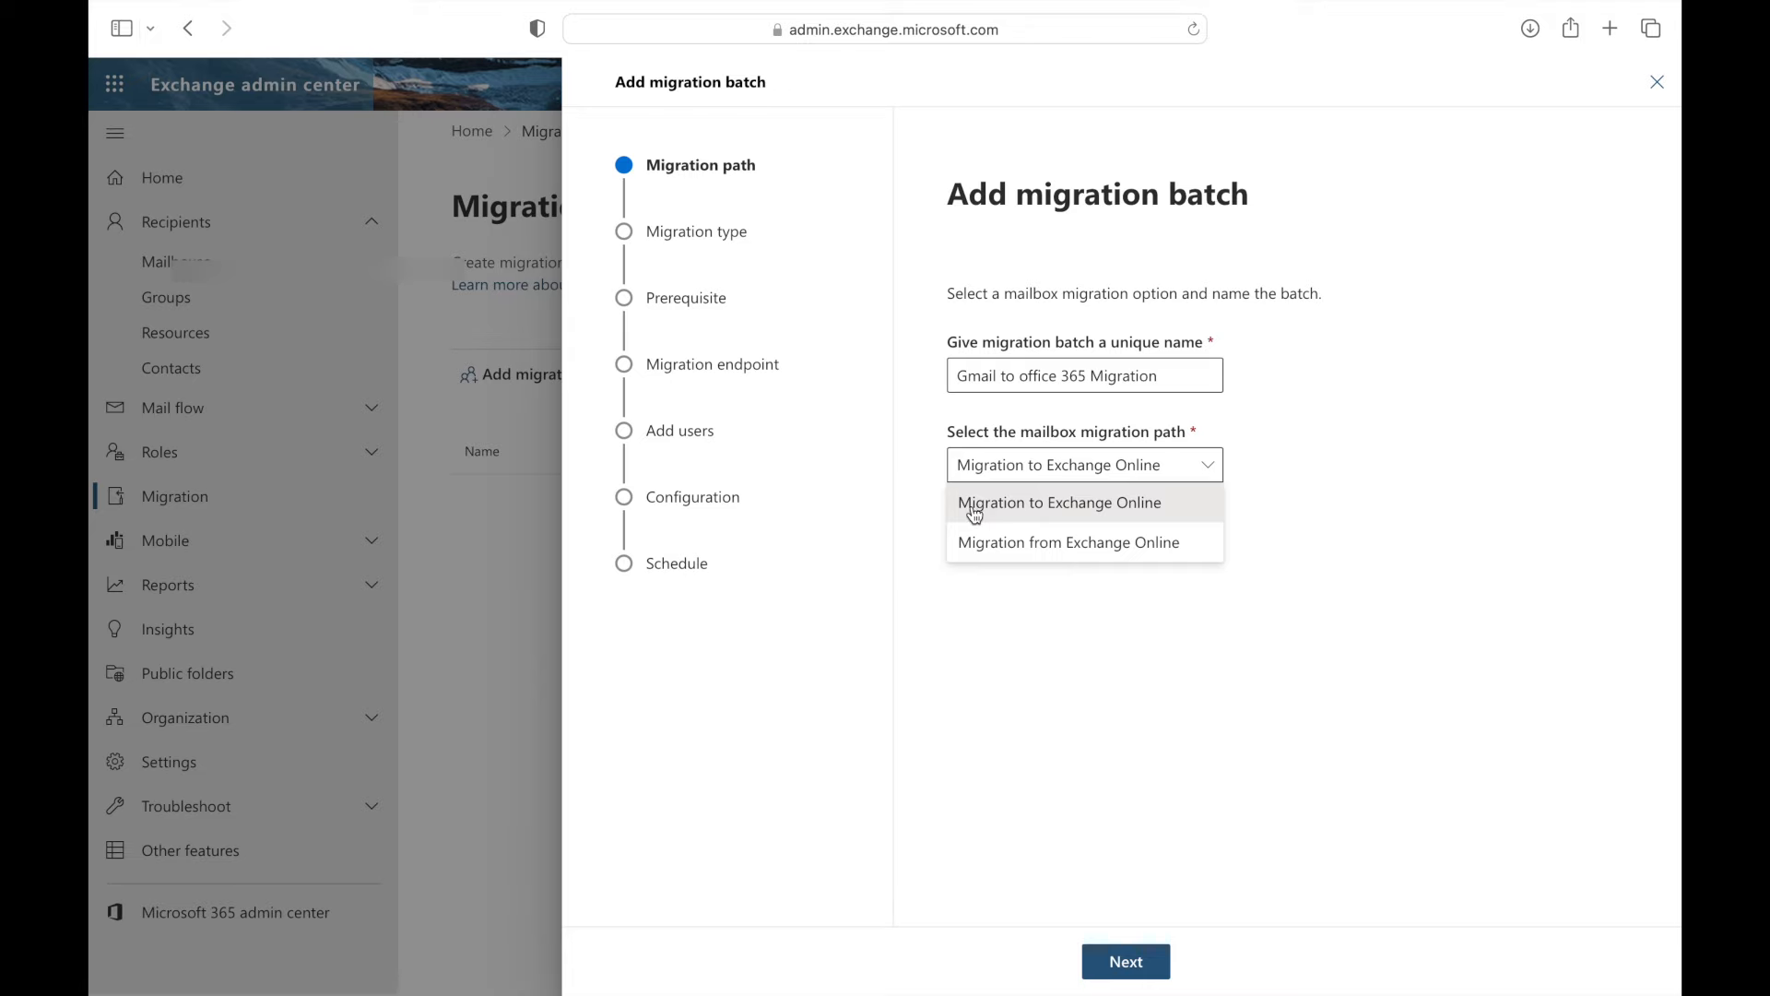
{"action": "left_click", "coordinate": [1067, 512]}
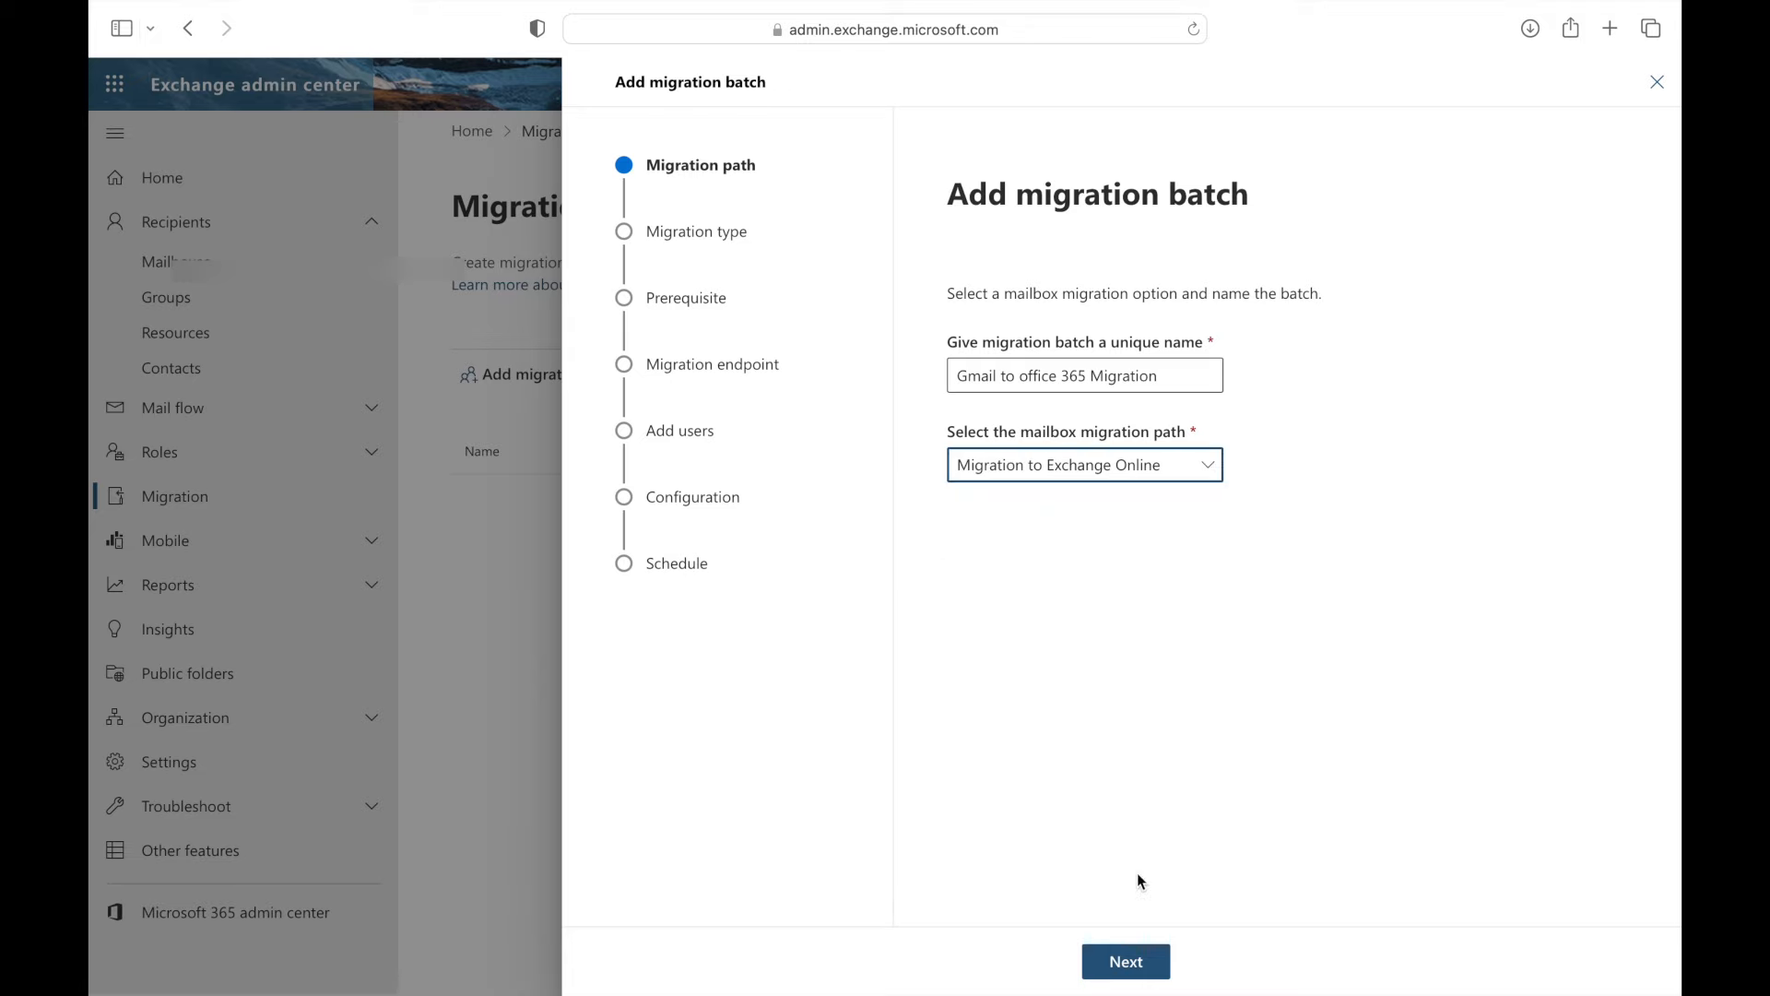
{"action": "left_click", "coordinate": [1125, 962]}
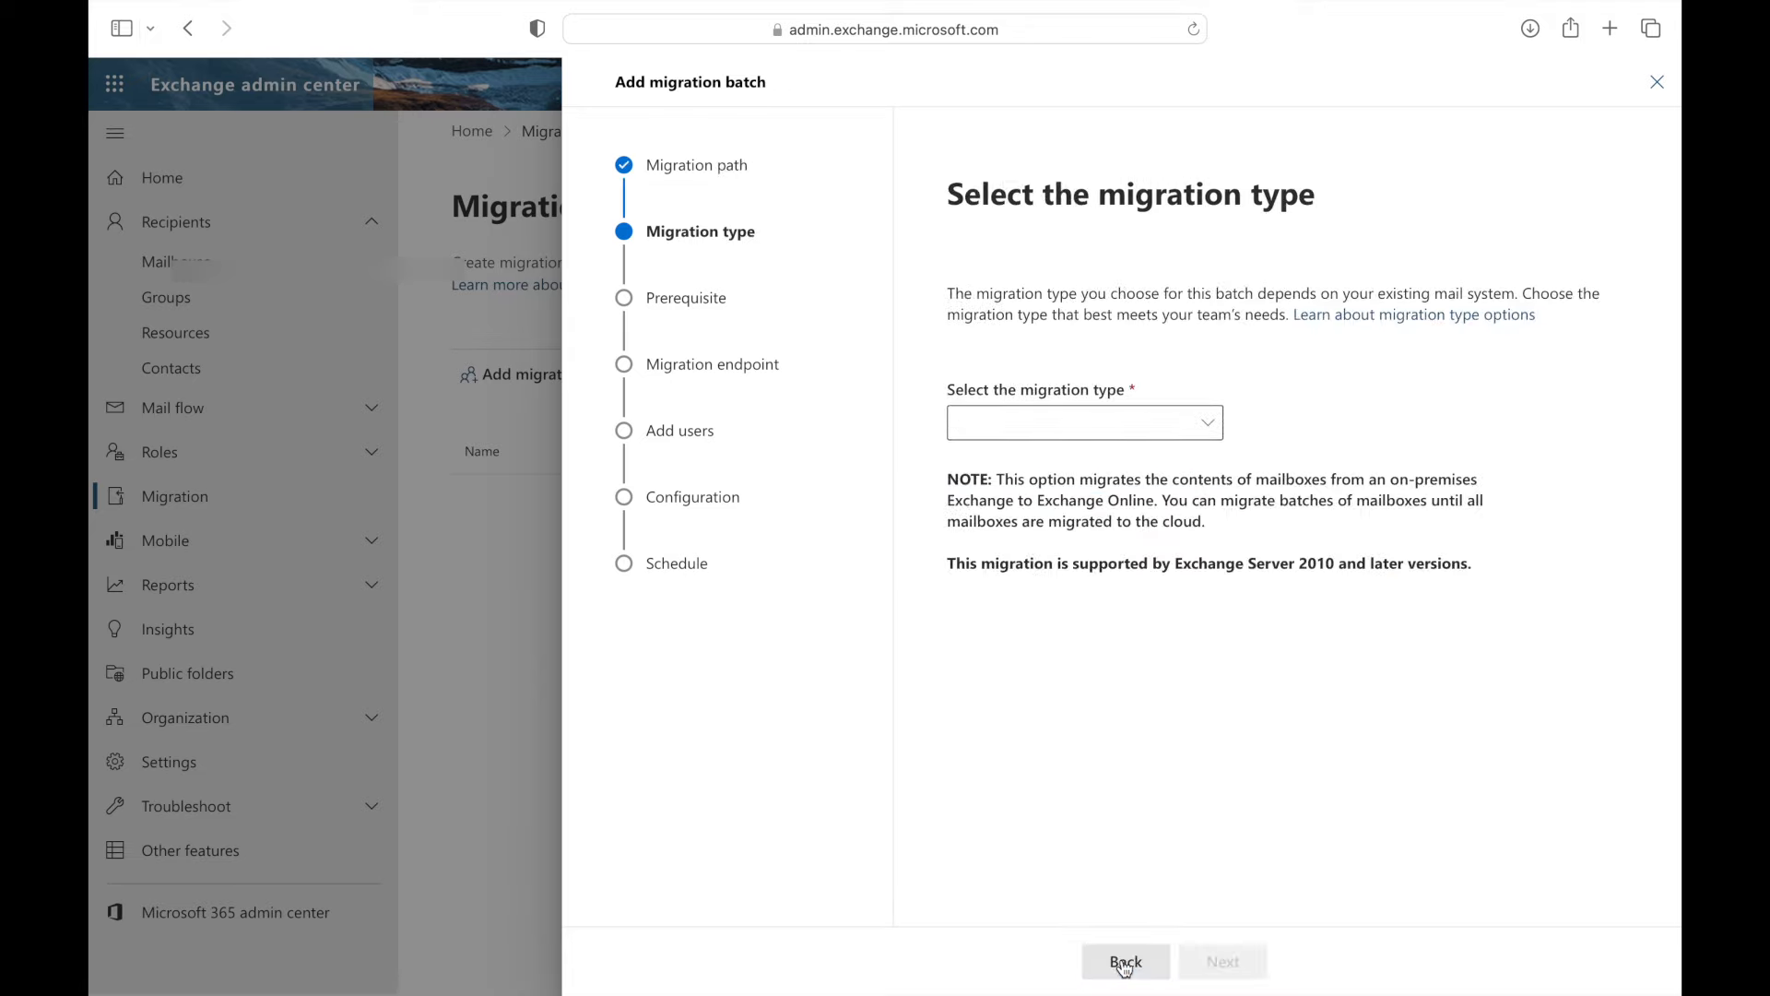
- Choose IMAP migration as the type and continue past the prerequisites
{"action": "left_click", "coordinate": [1211, 427]}
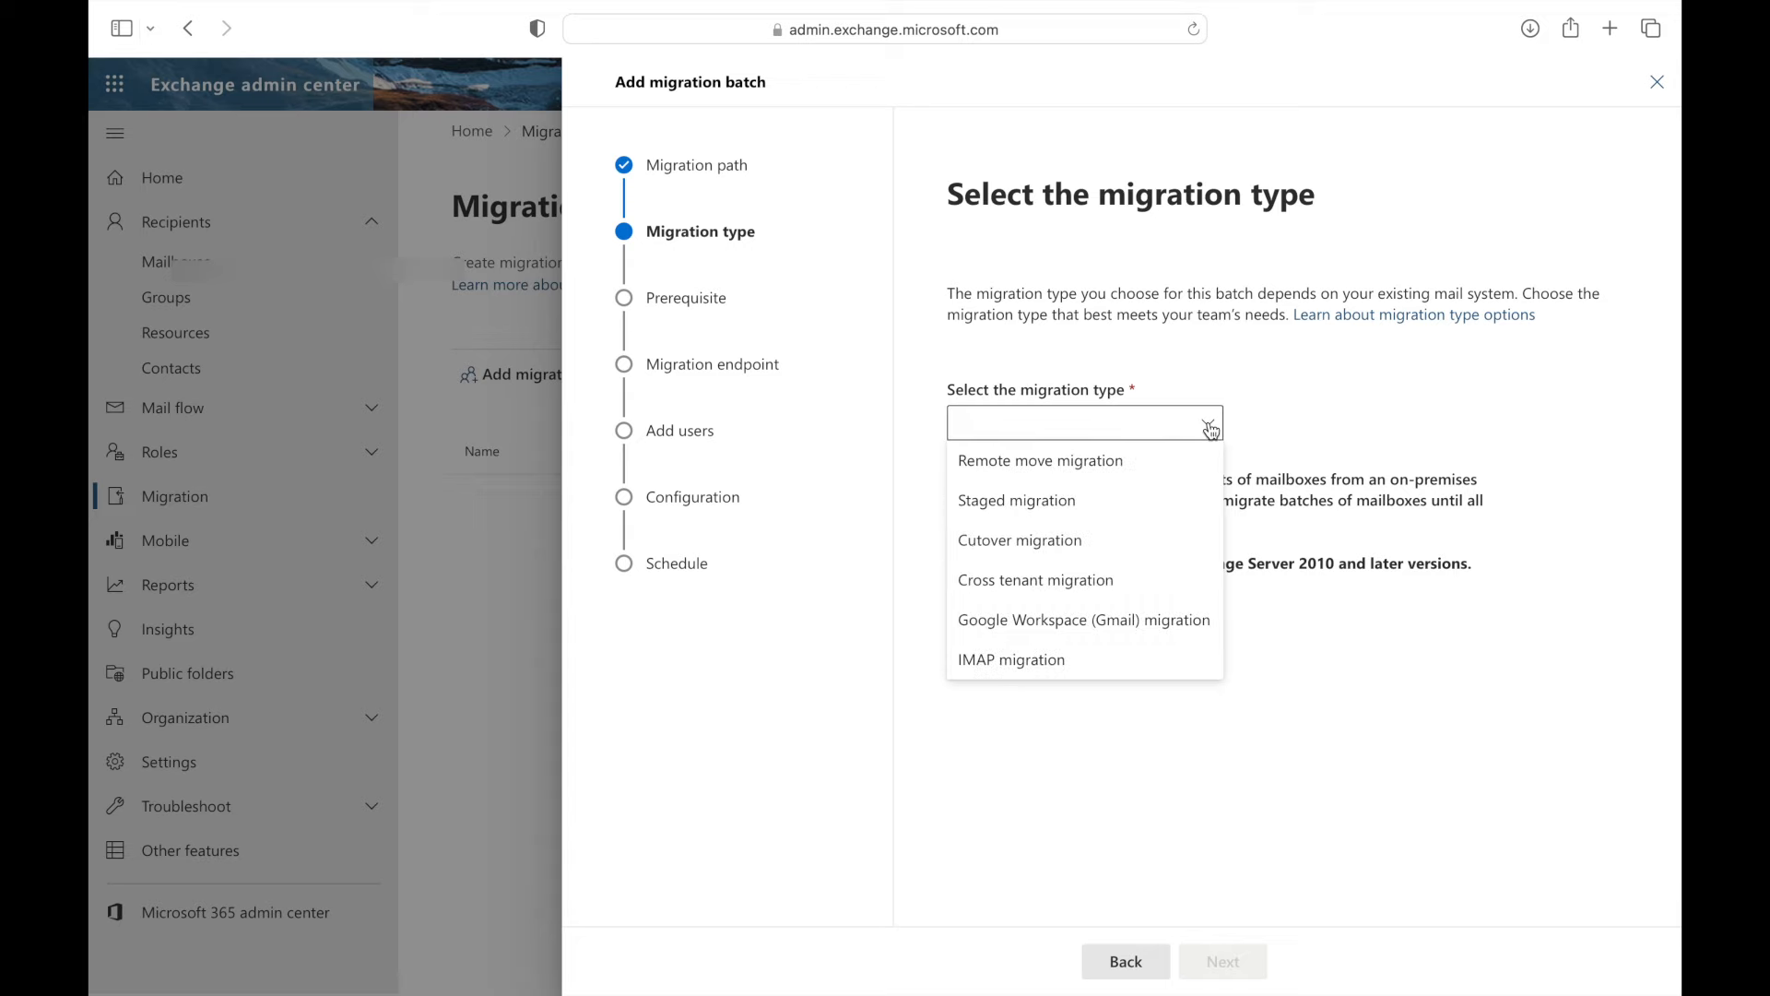
{"action": "left_click", "coordinate": [1017, 660]}
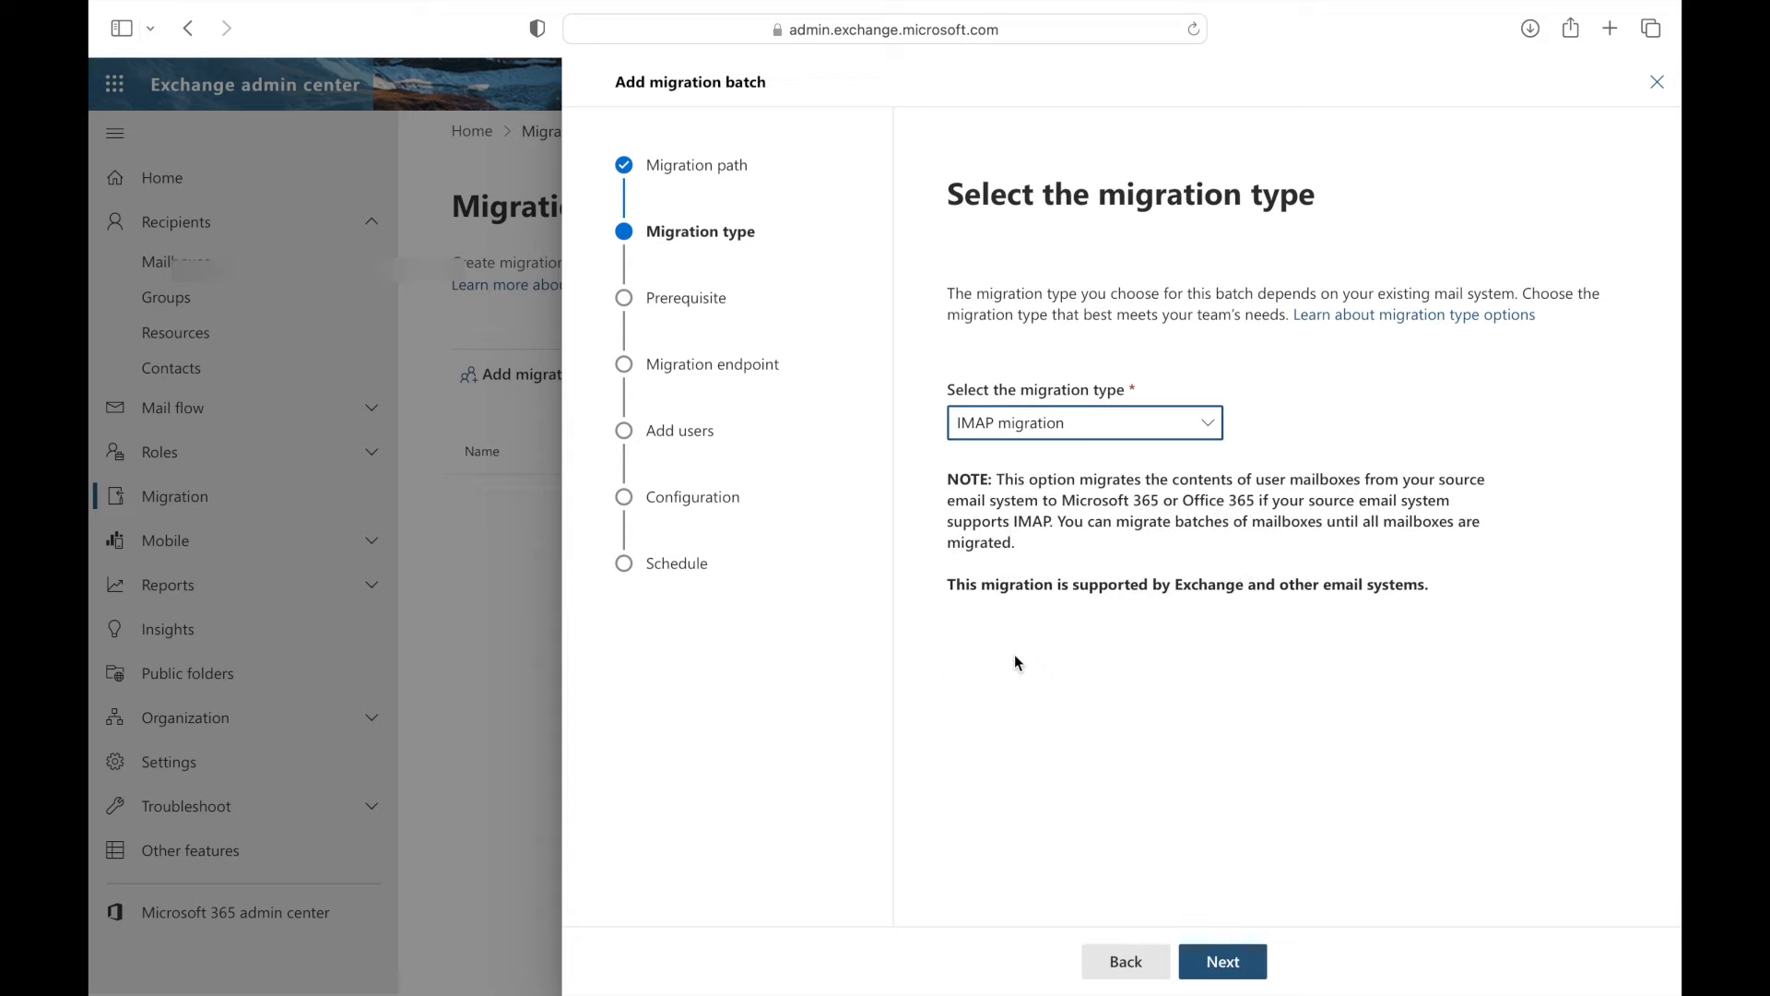
{"action": "left_click", "coordinate": [1224, 962]}
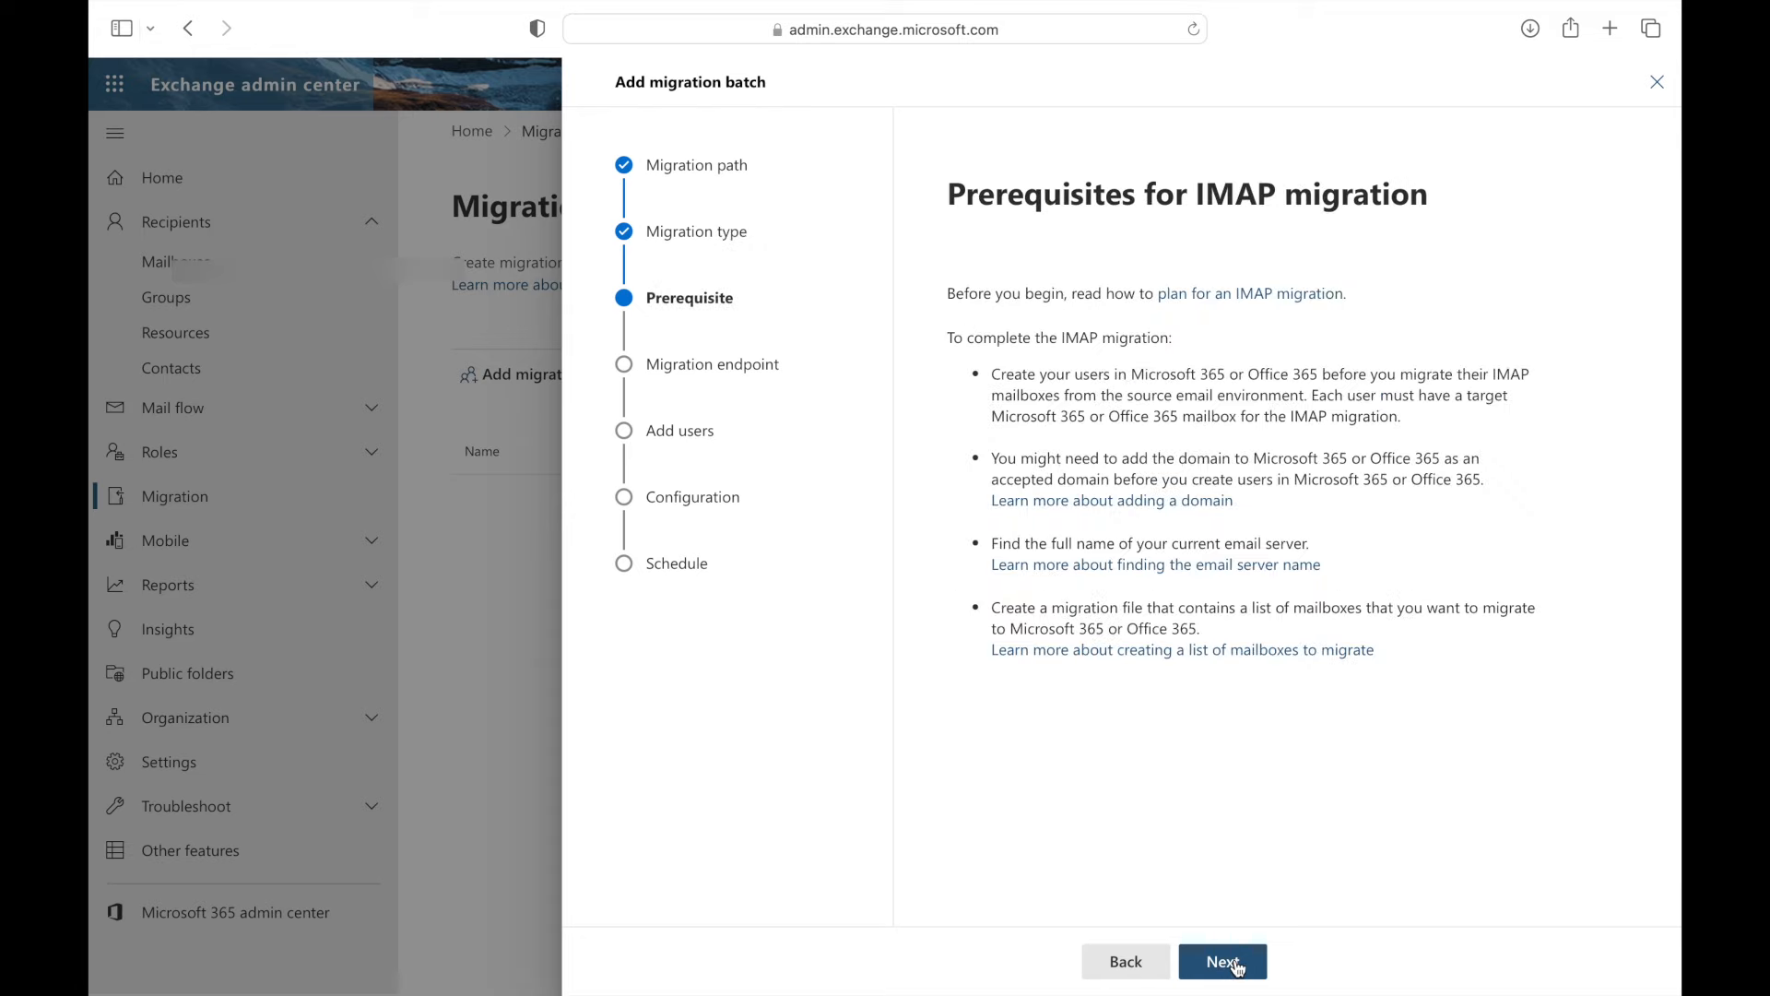
{"action": "left_click", "coordinate": [1237, 965]}
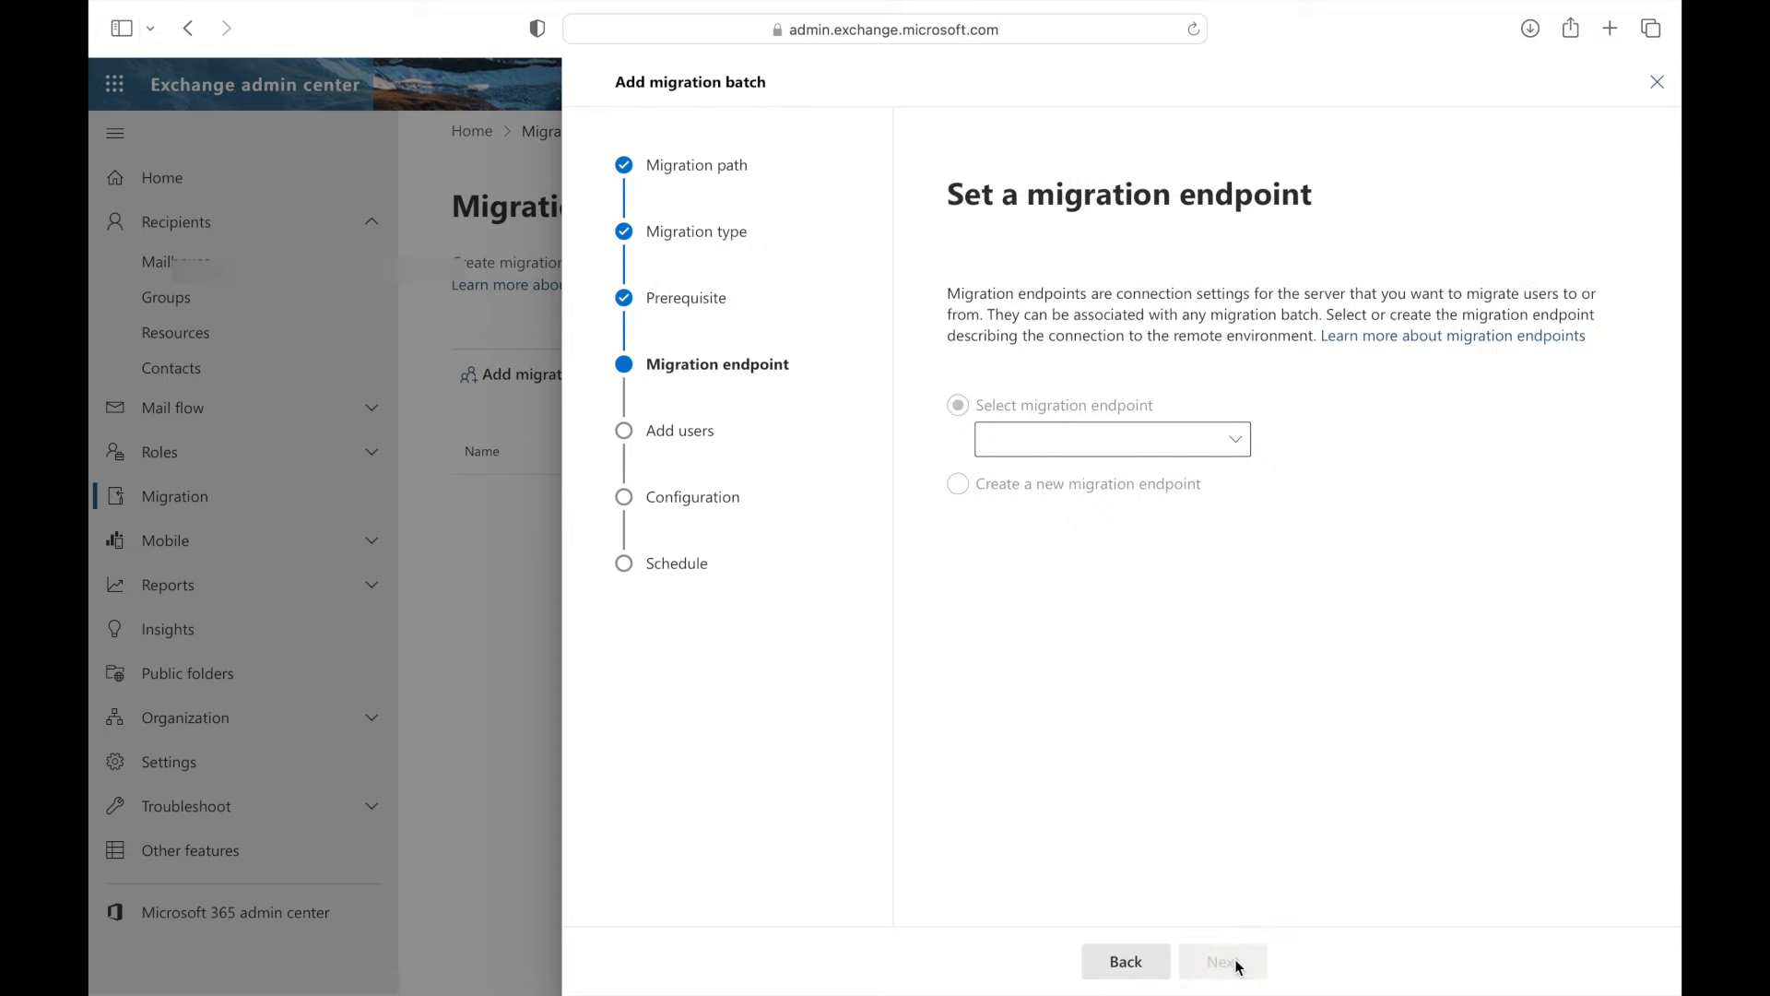
- Select the existing 'Gmail to office 365 Migration' endpoint and continue
{"action": "left_click", "coordinate": [1236, 443]}
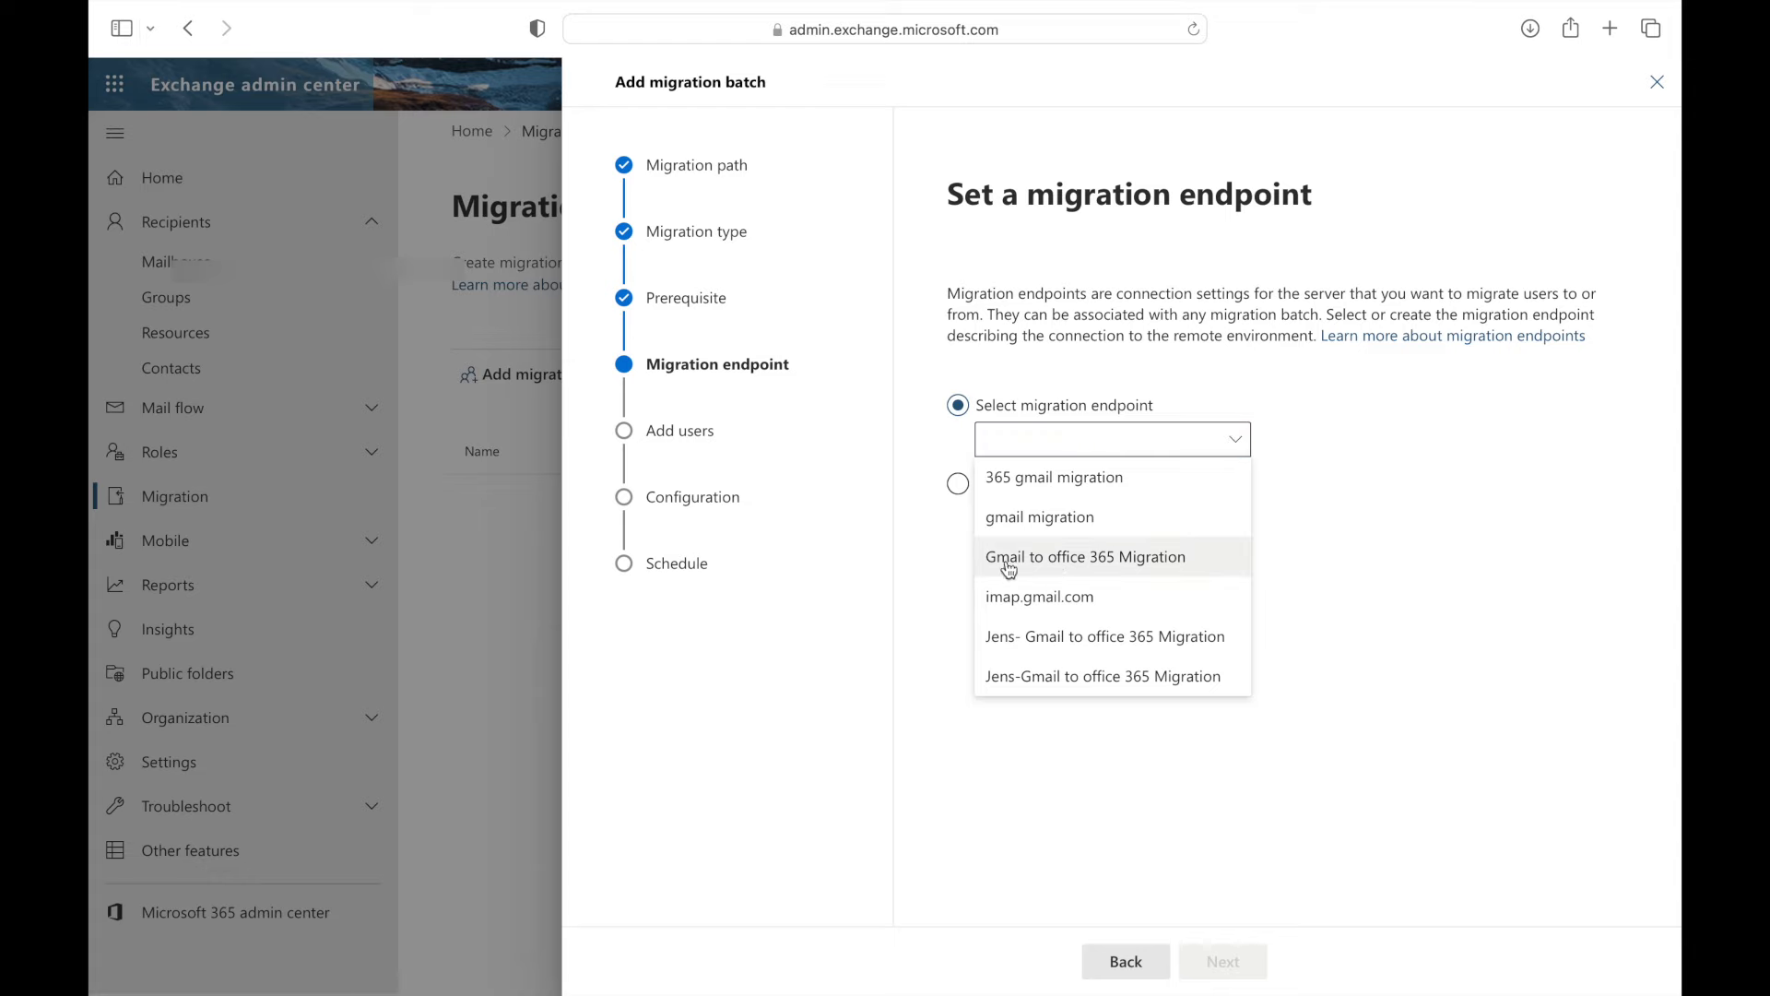
{"action": "left_click", "coordinate": [1114, 559]}
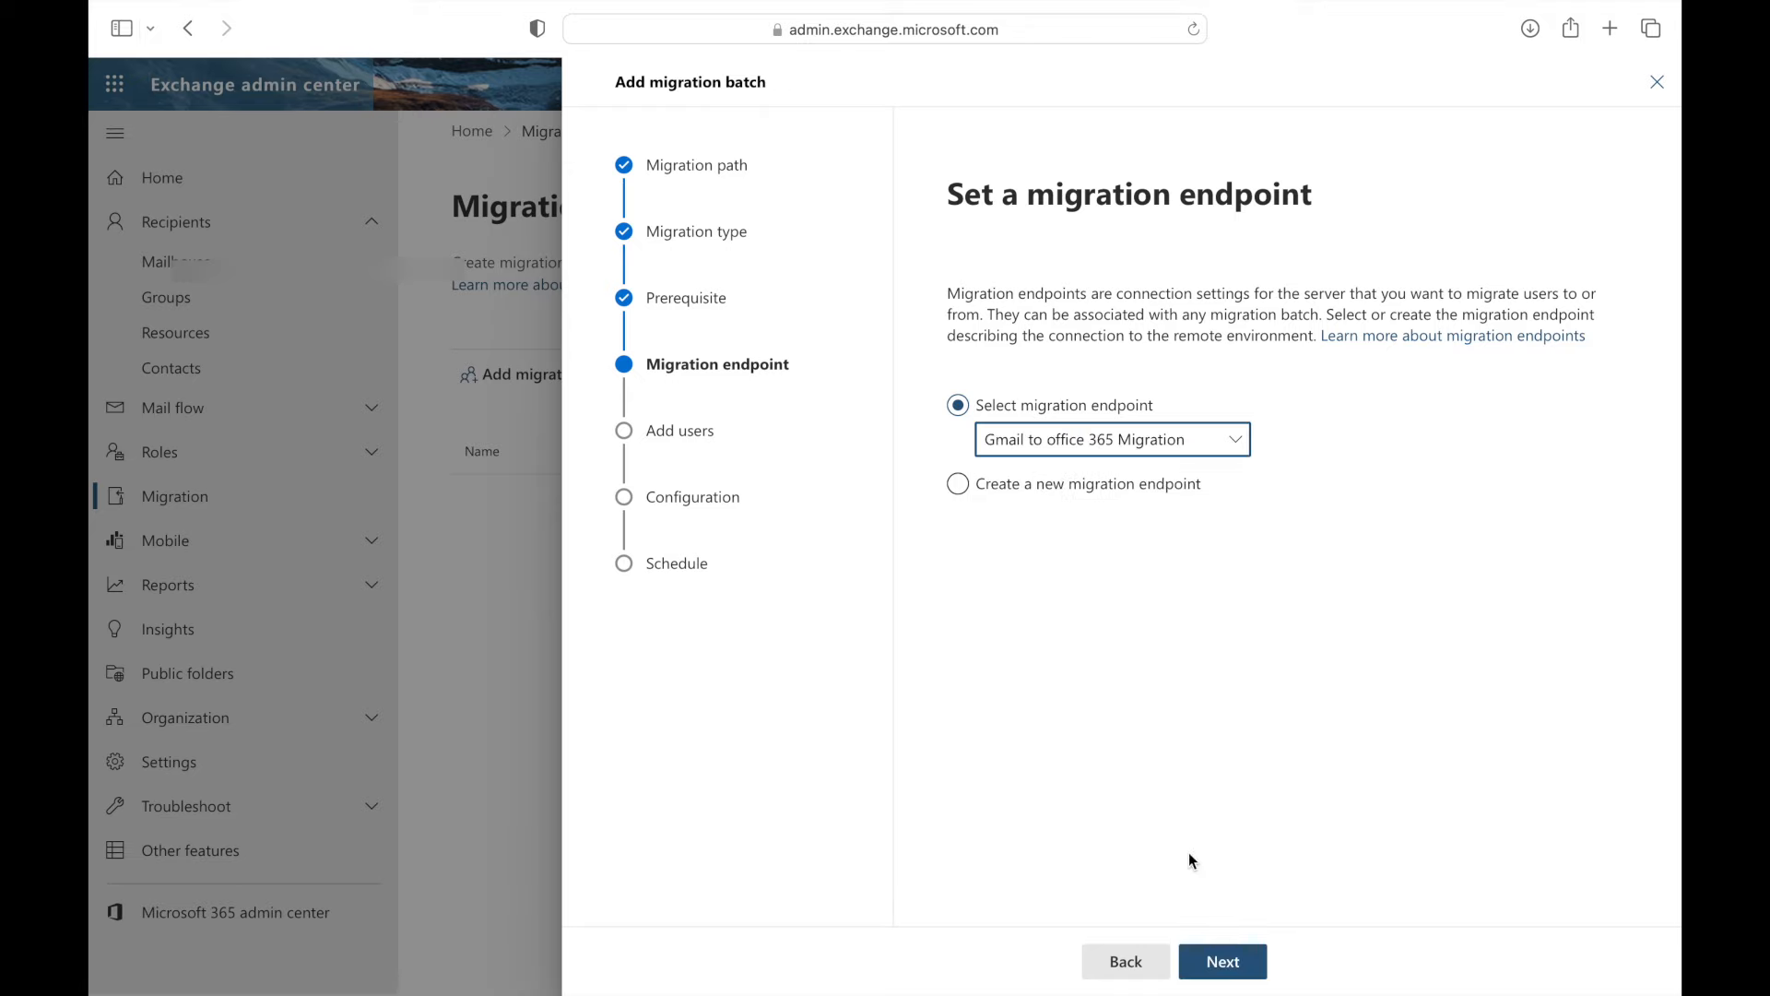
{"action": "left_click", "coordinate": [1232, 966]}
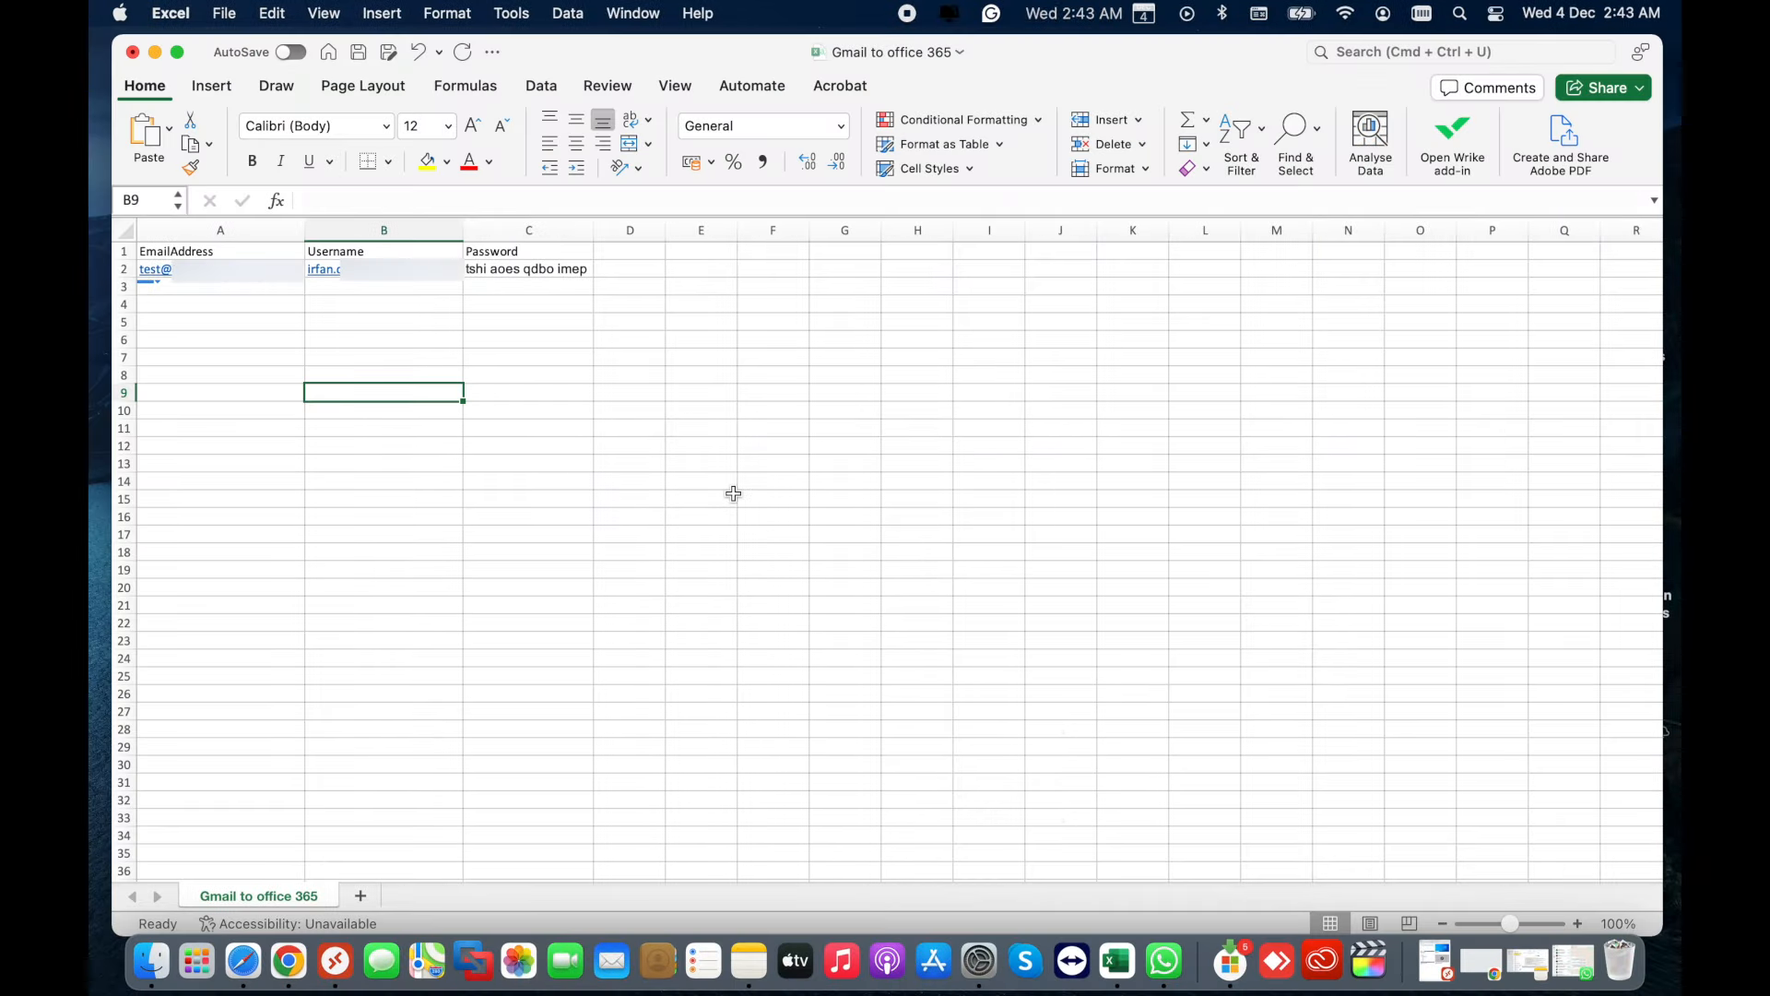
- Upload 'Gmail to office 365.csv' as the user list, allowing unknown columns
{"action": "left_click", "coordinate": [734, 495]}
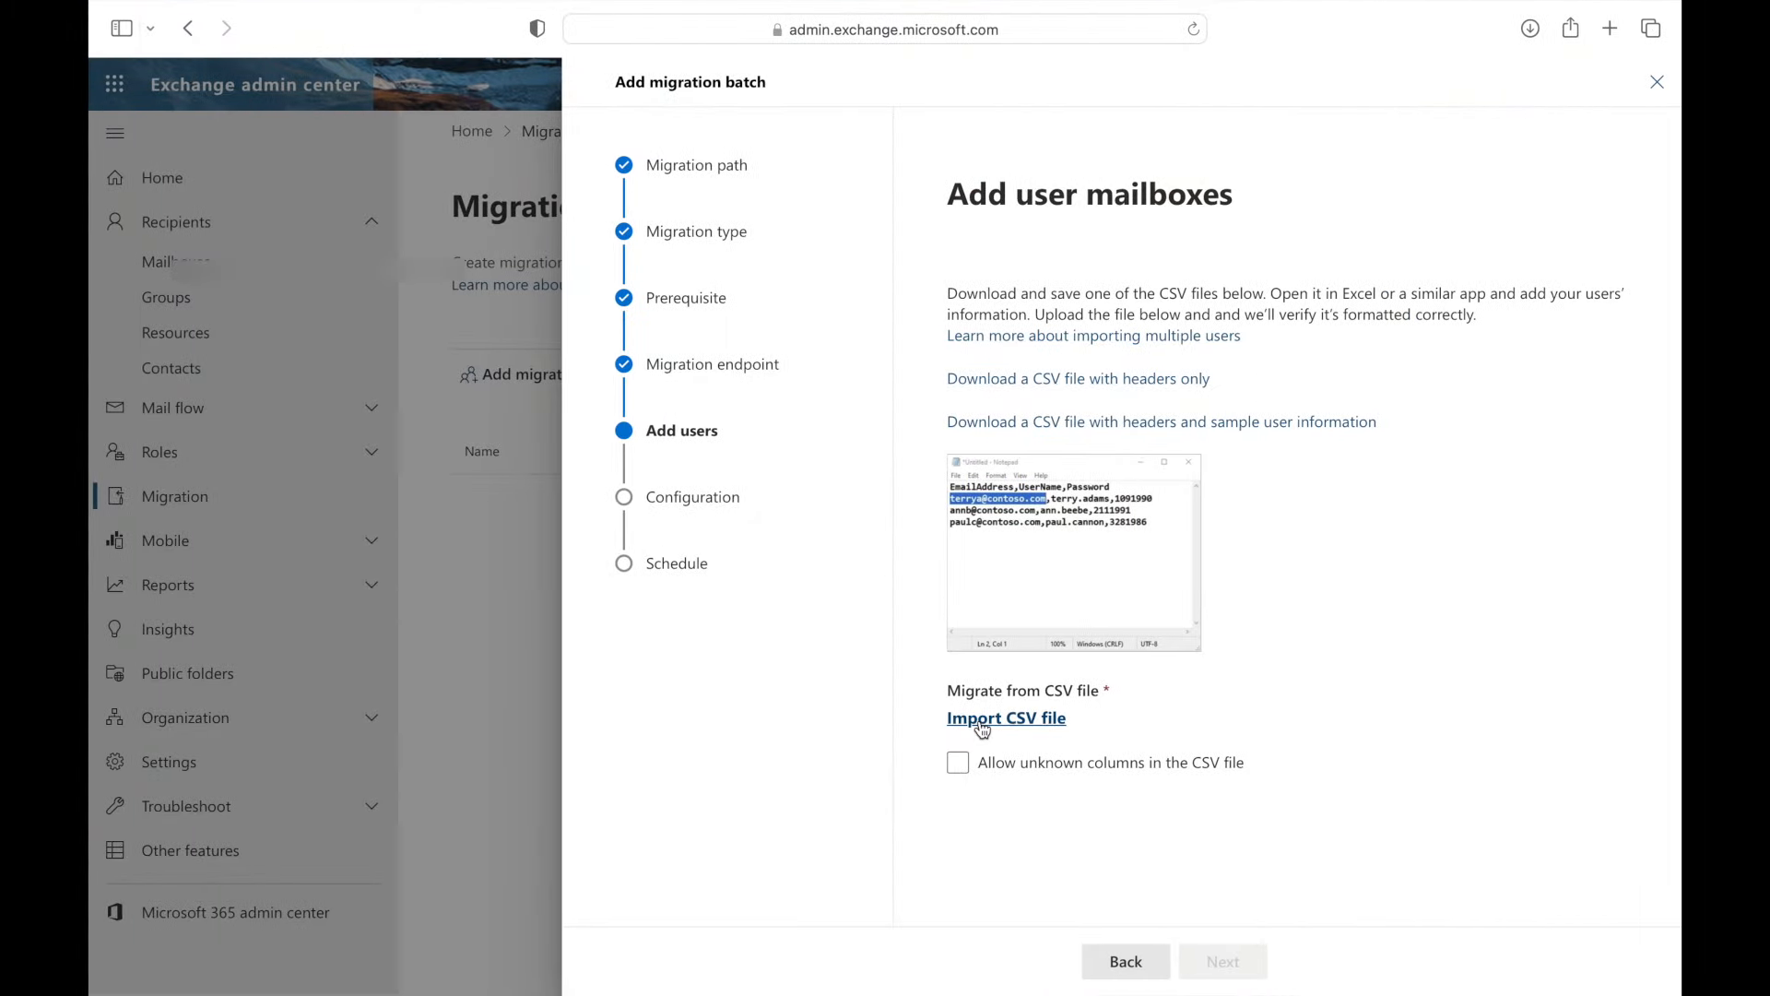
{"action": "left_click", "coordinate": [982, 728]}
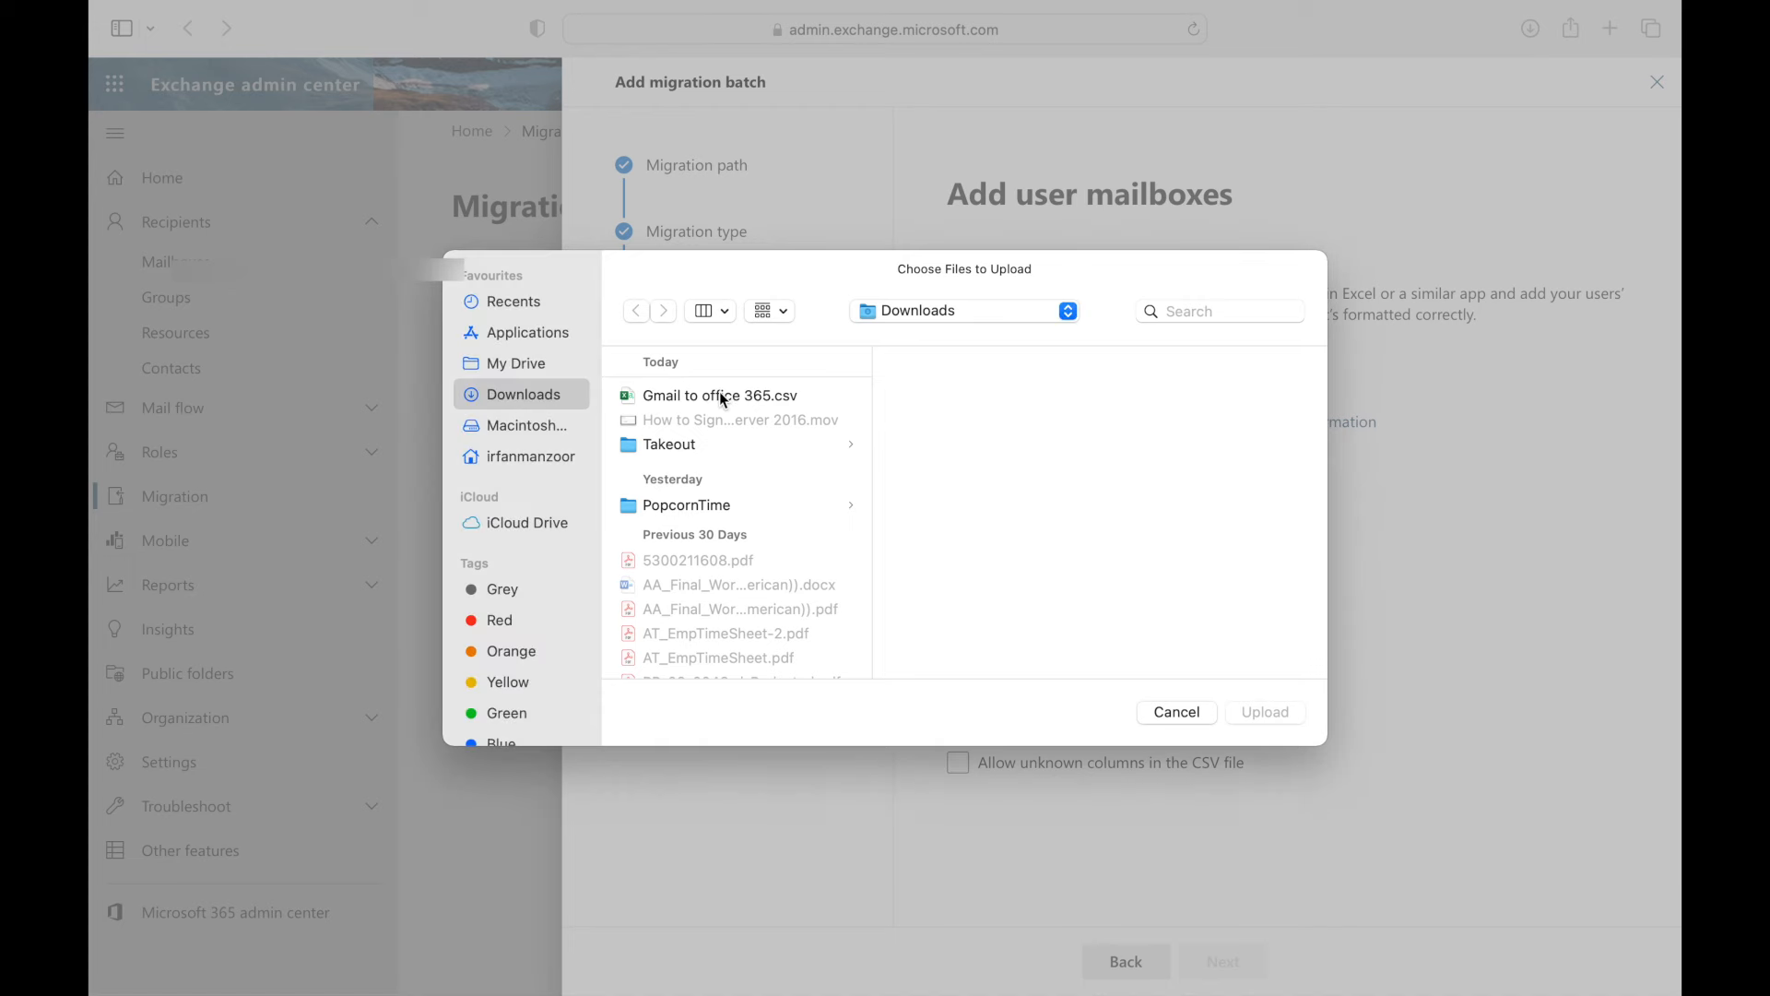
{"action": "left_click", "coordinate": [720, 395]}
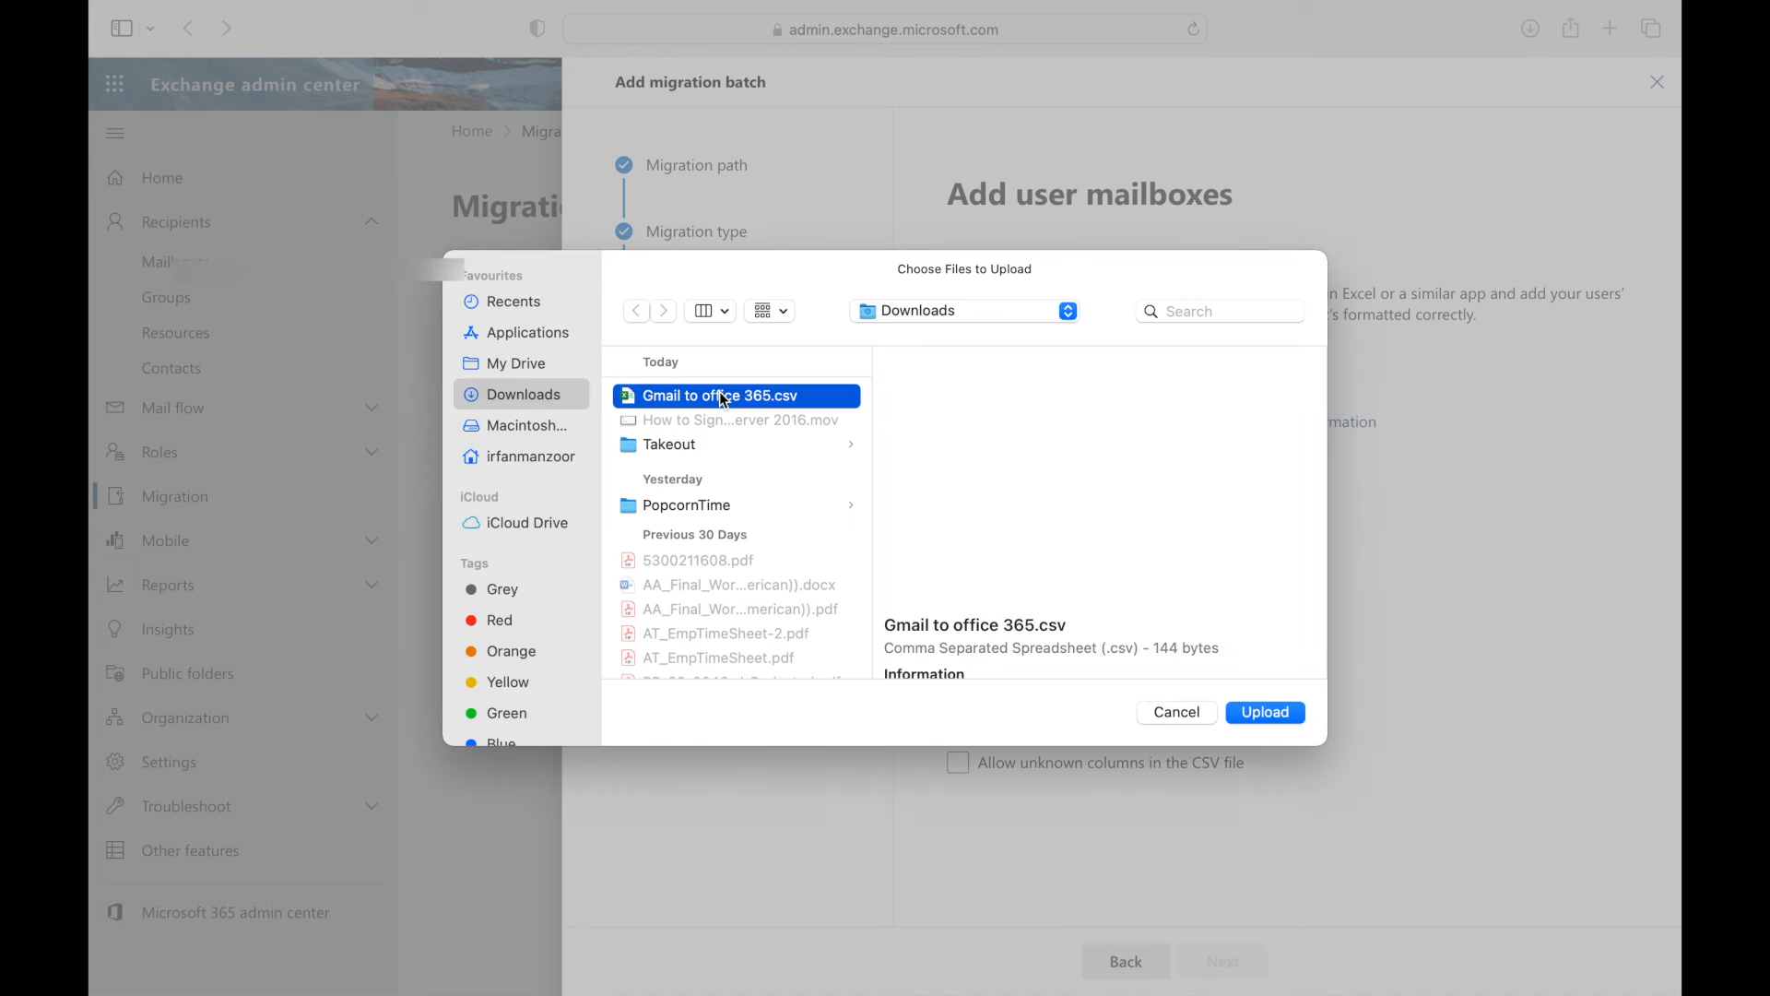
{"action": "left_click", "coordinate": [1286, 716]}
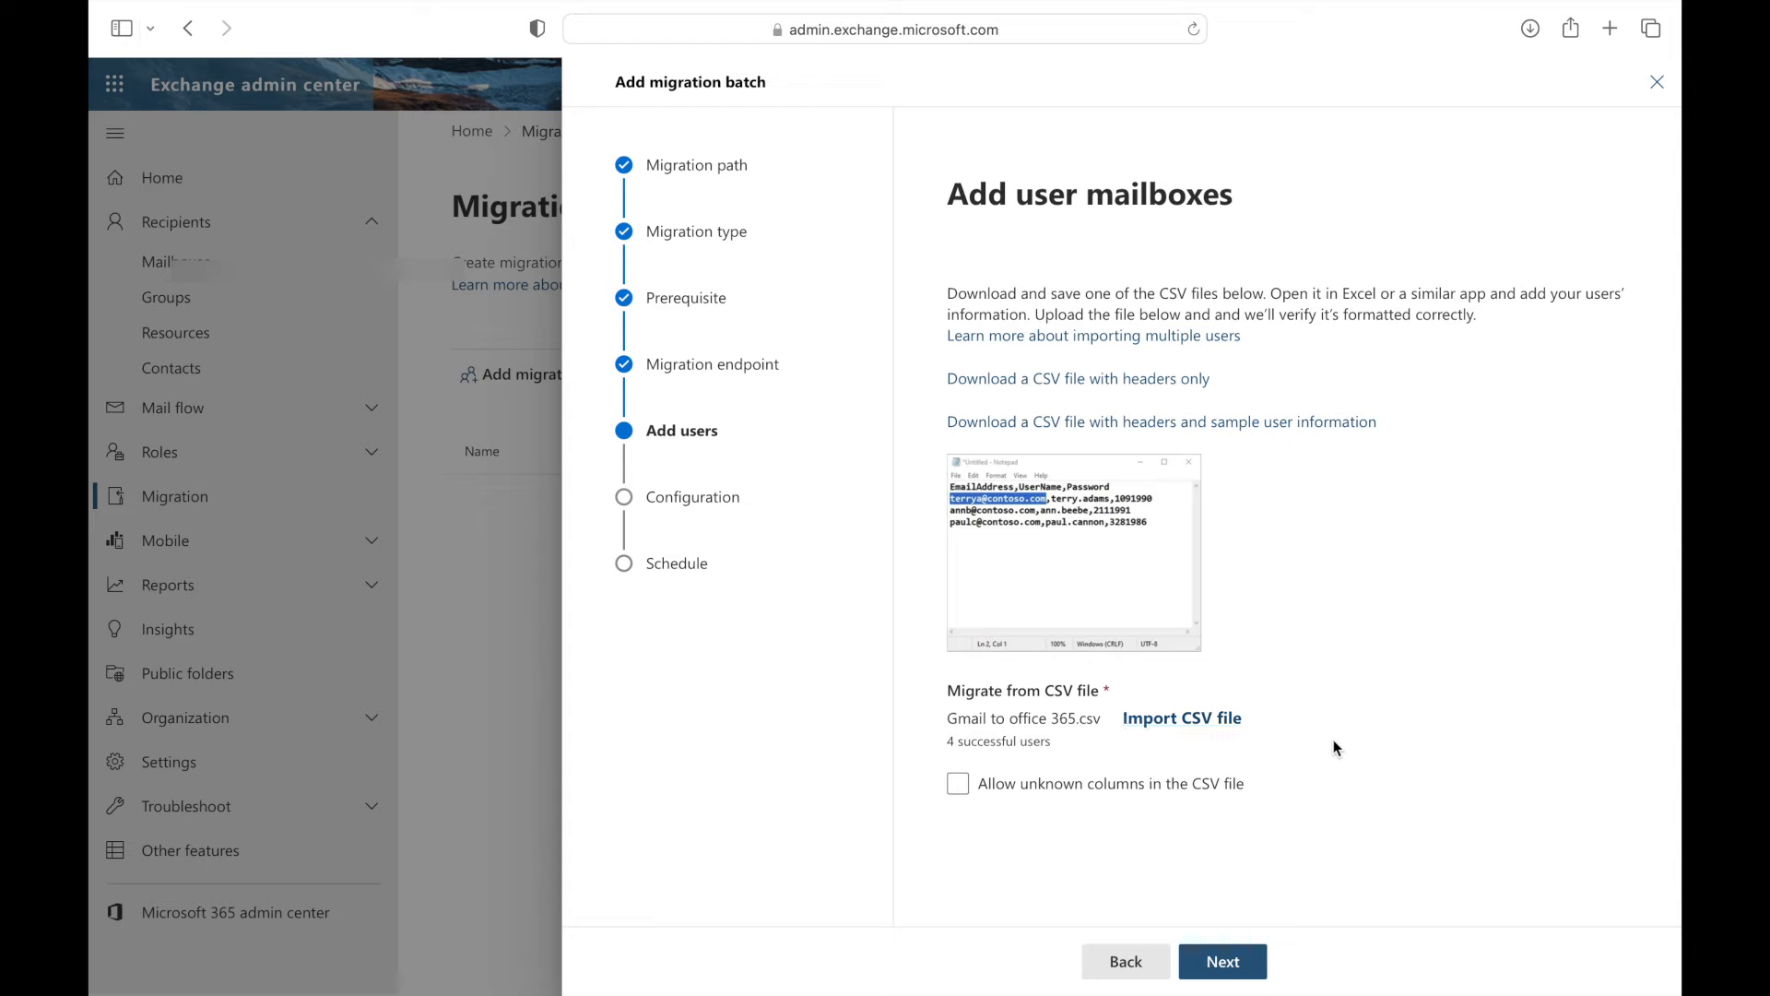
{"action": "left_click", "coordinate": [957, 786]}
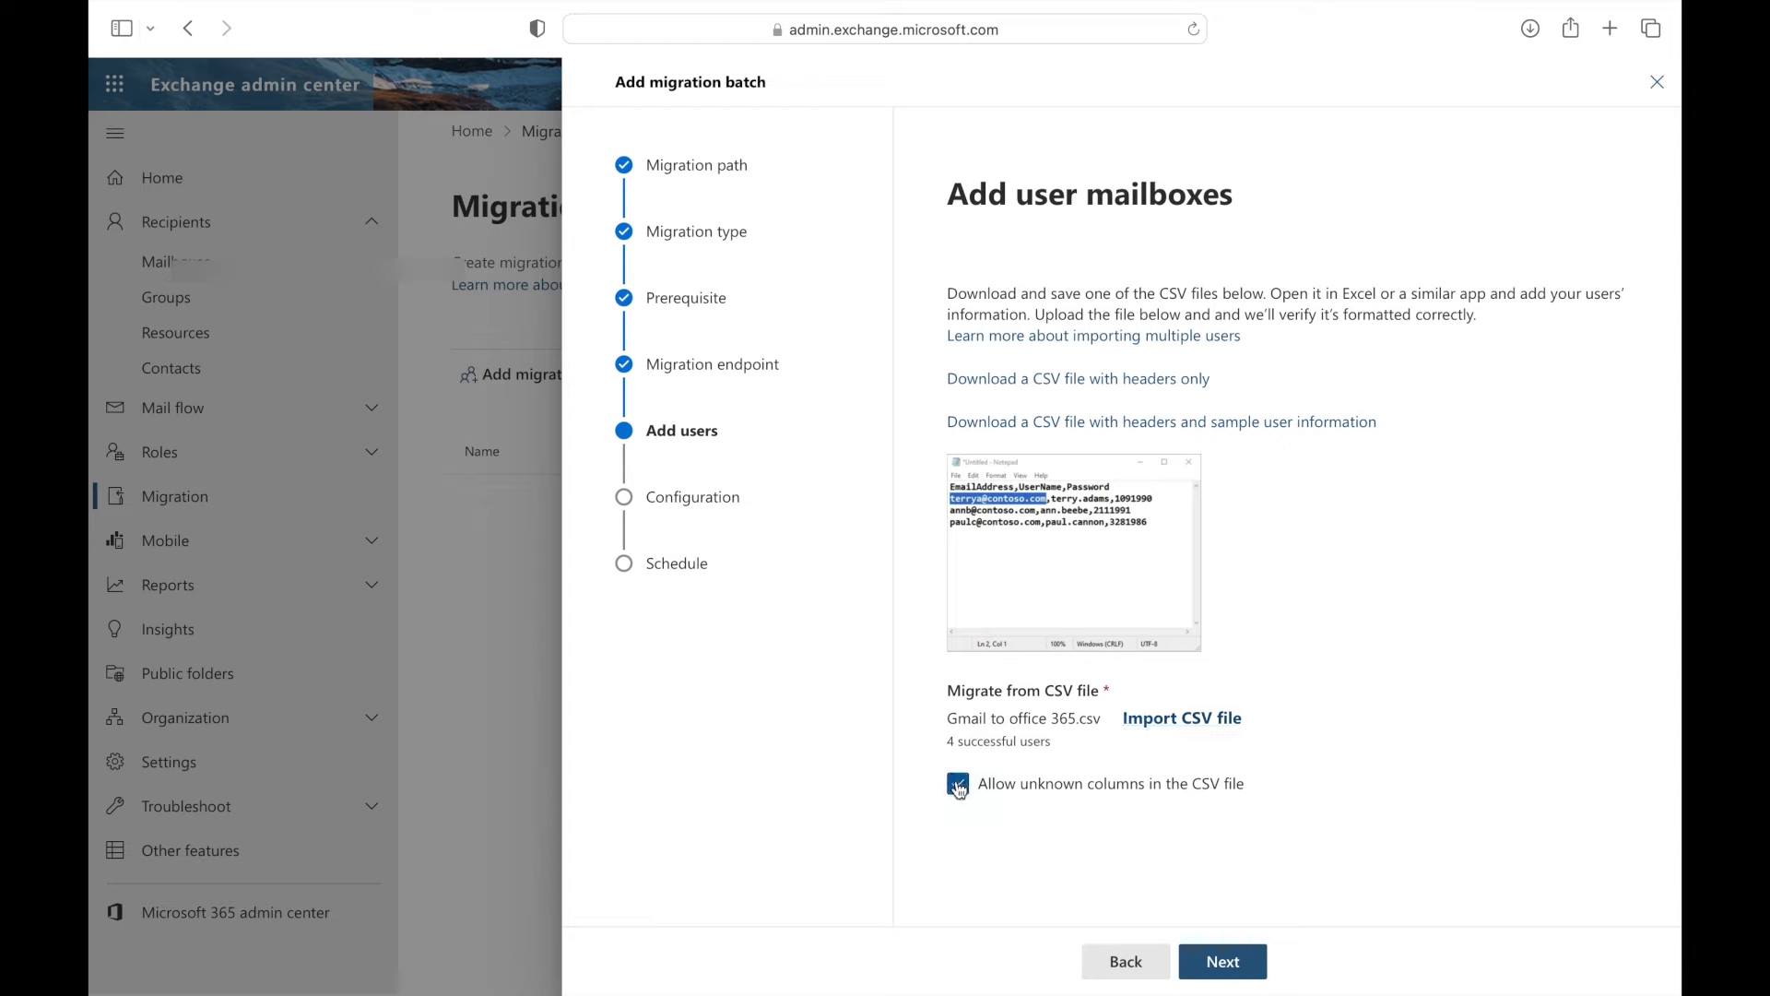
{"action": "left_click", "coordinate": [1226, 964]}
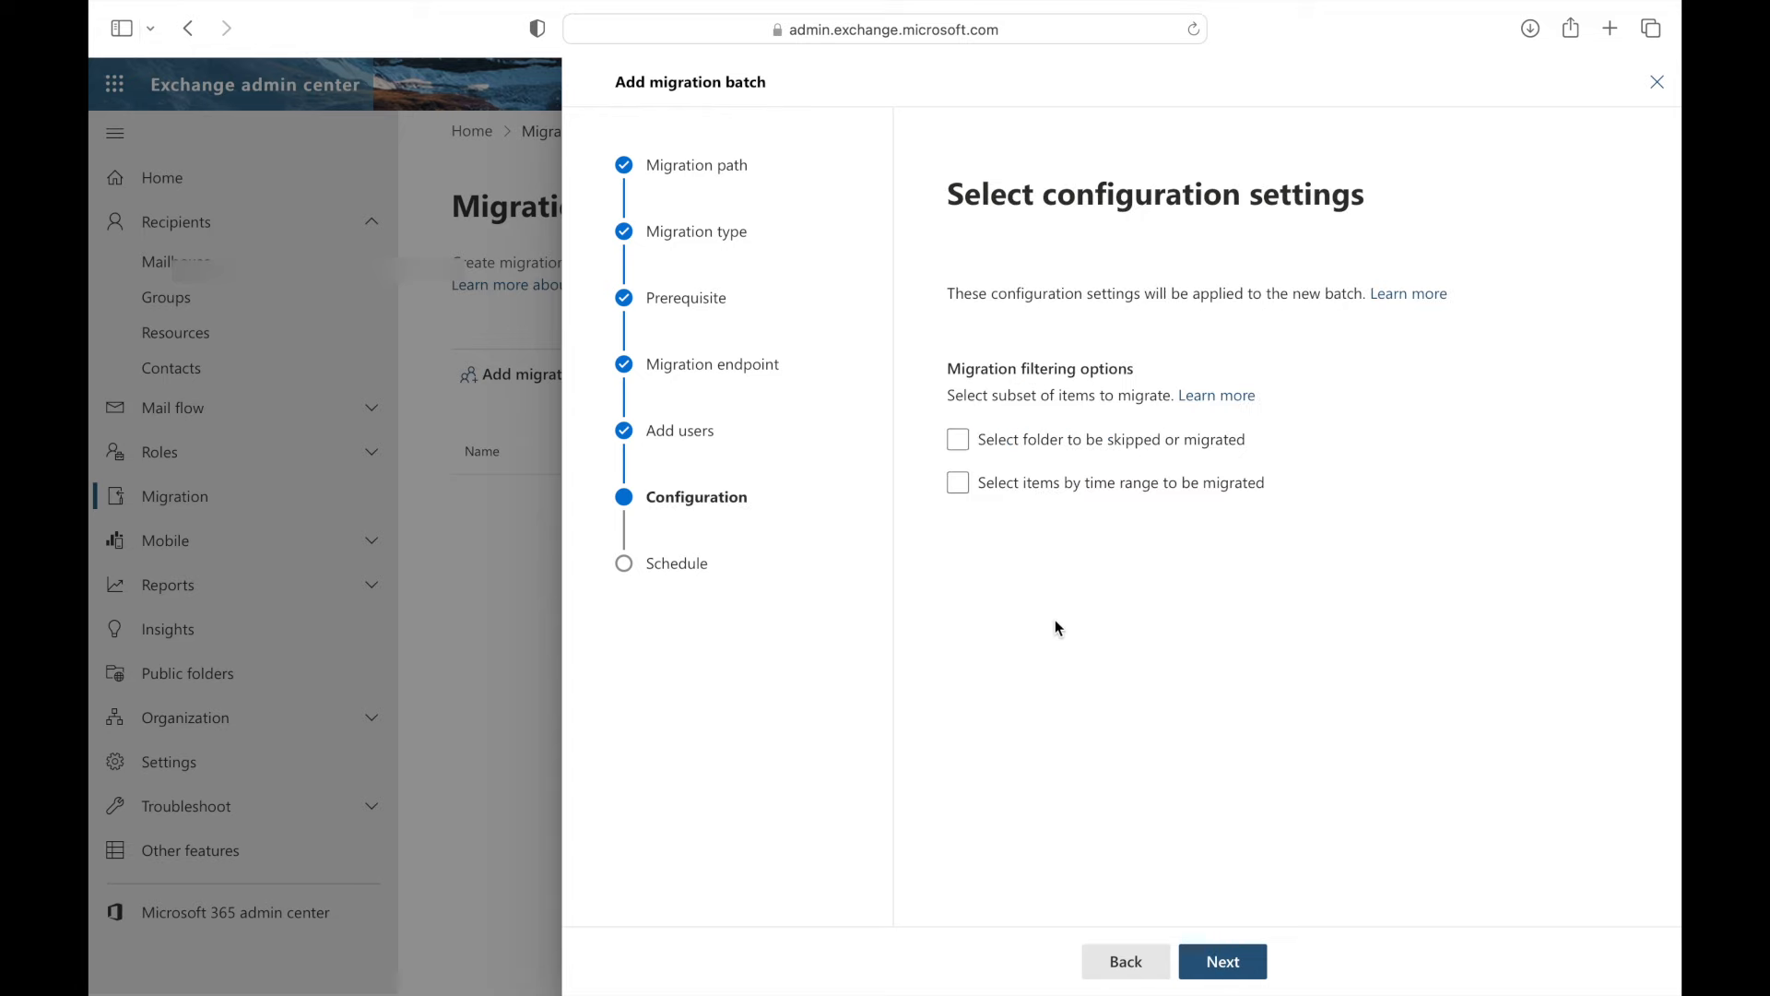
- On the Schedule step, keep the default report recipient
{"action": "left_click", "coordinate": [1226, 964]}
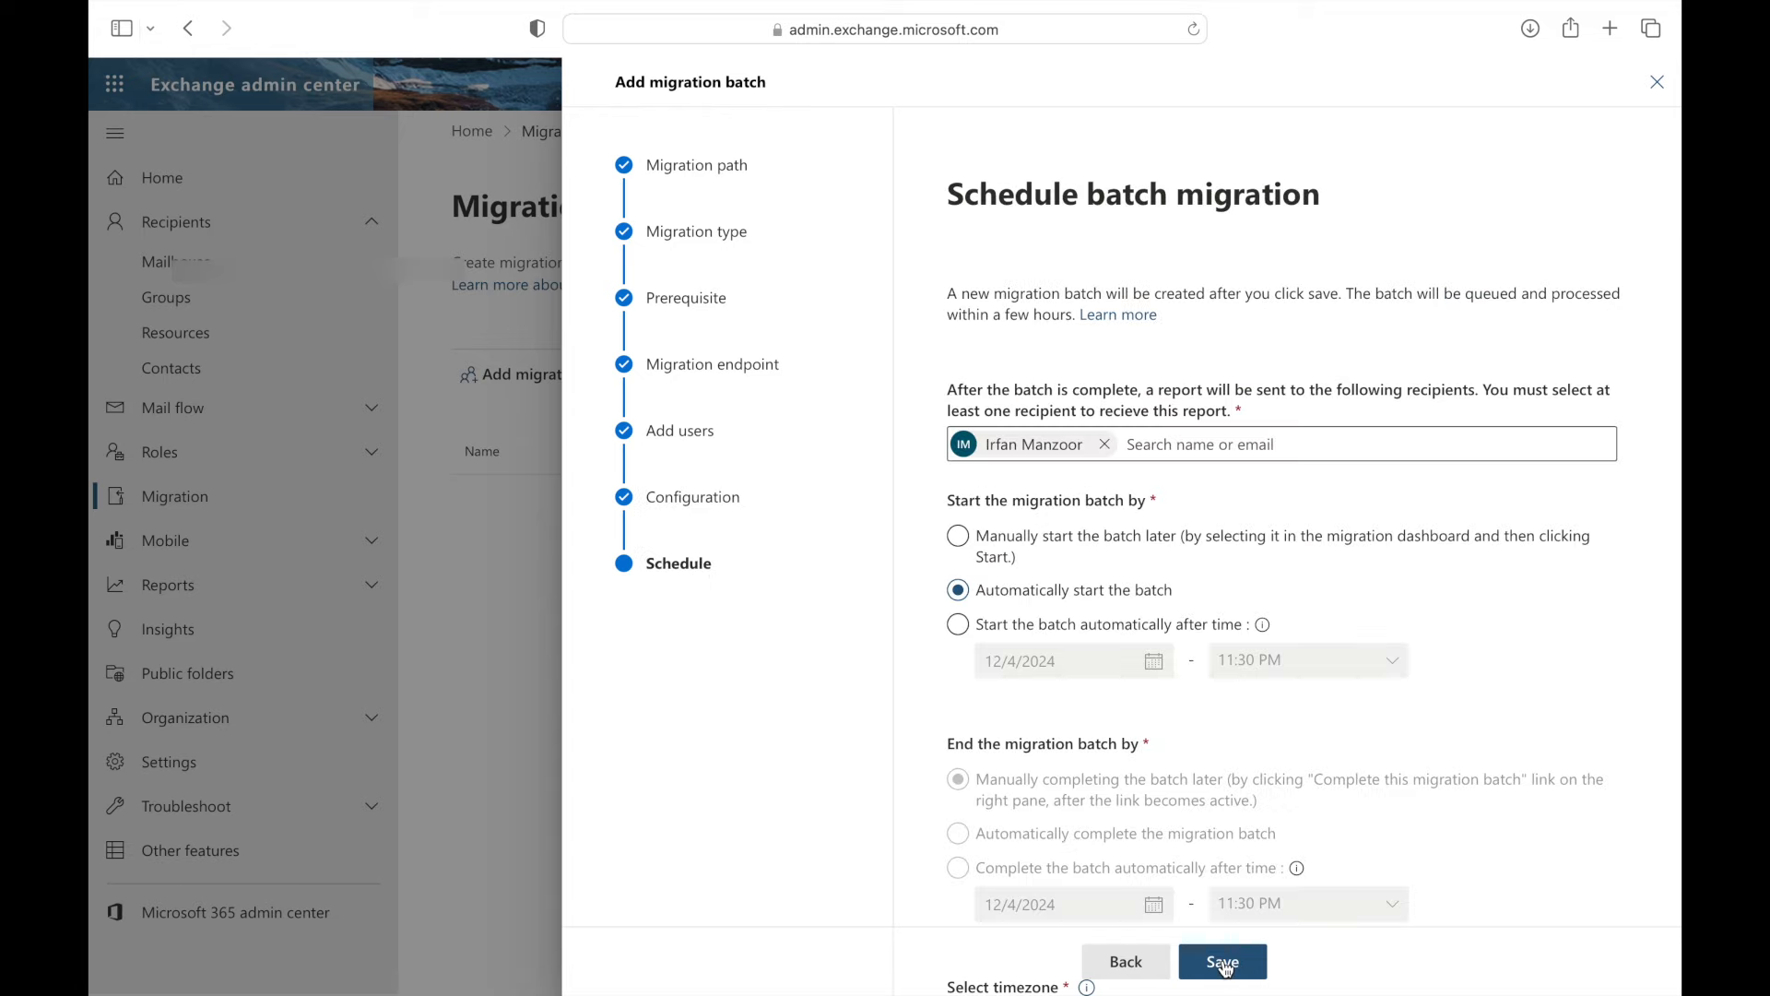
{"action": "scroll", "coordinate": [913, 626], "scroll_direction": "down", "scroll_amount": 2}
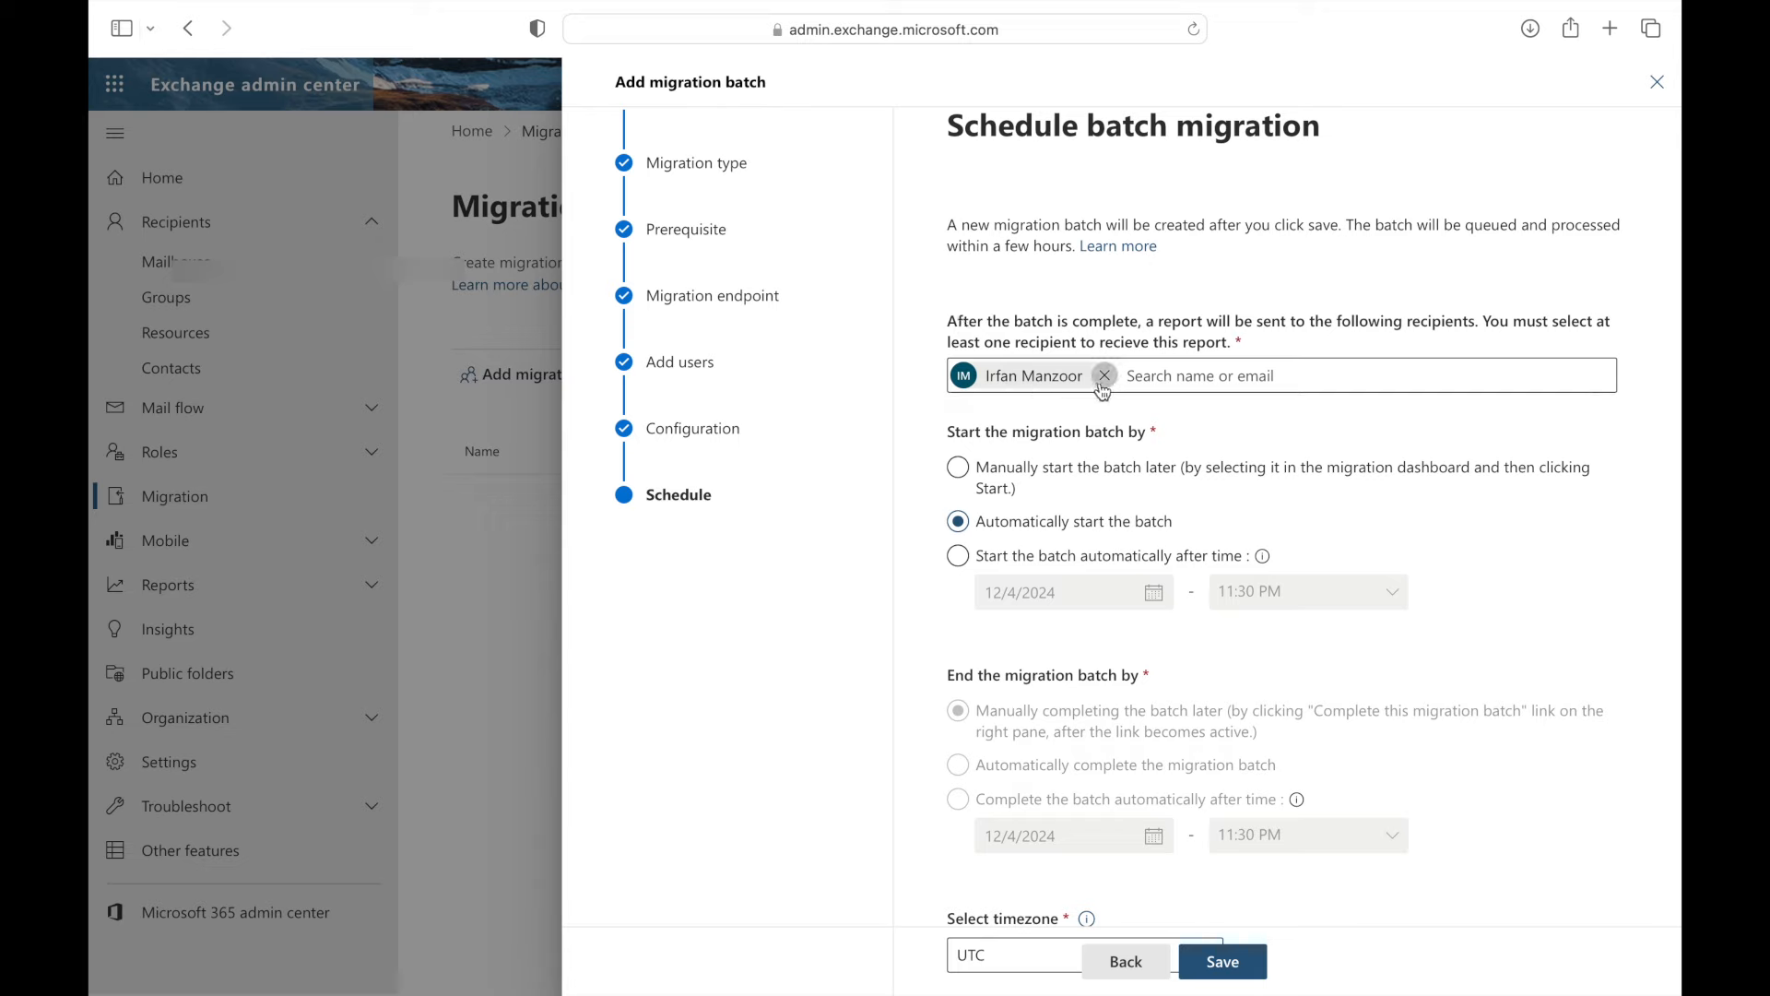
{"action": "left_click", "coordinate": [1180, 378]}
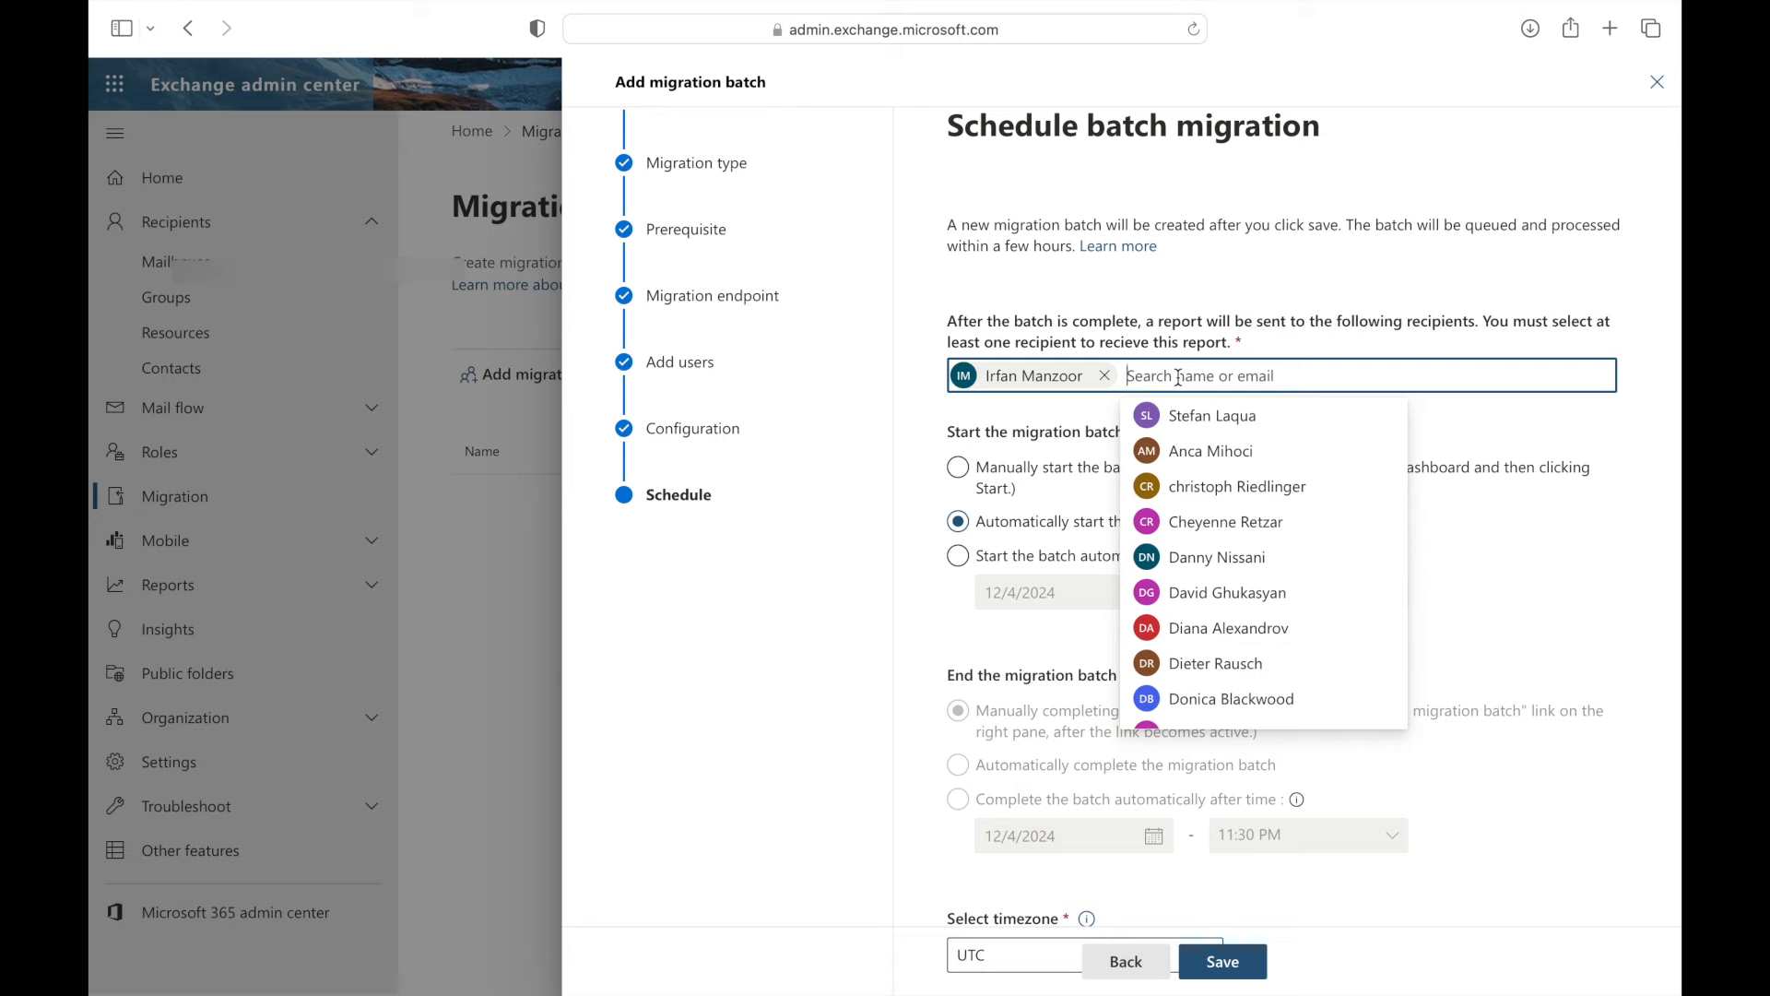
{"action": "left_click", "coordinate": [896, 454]}
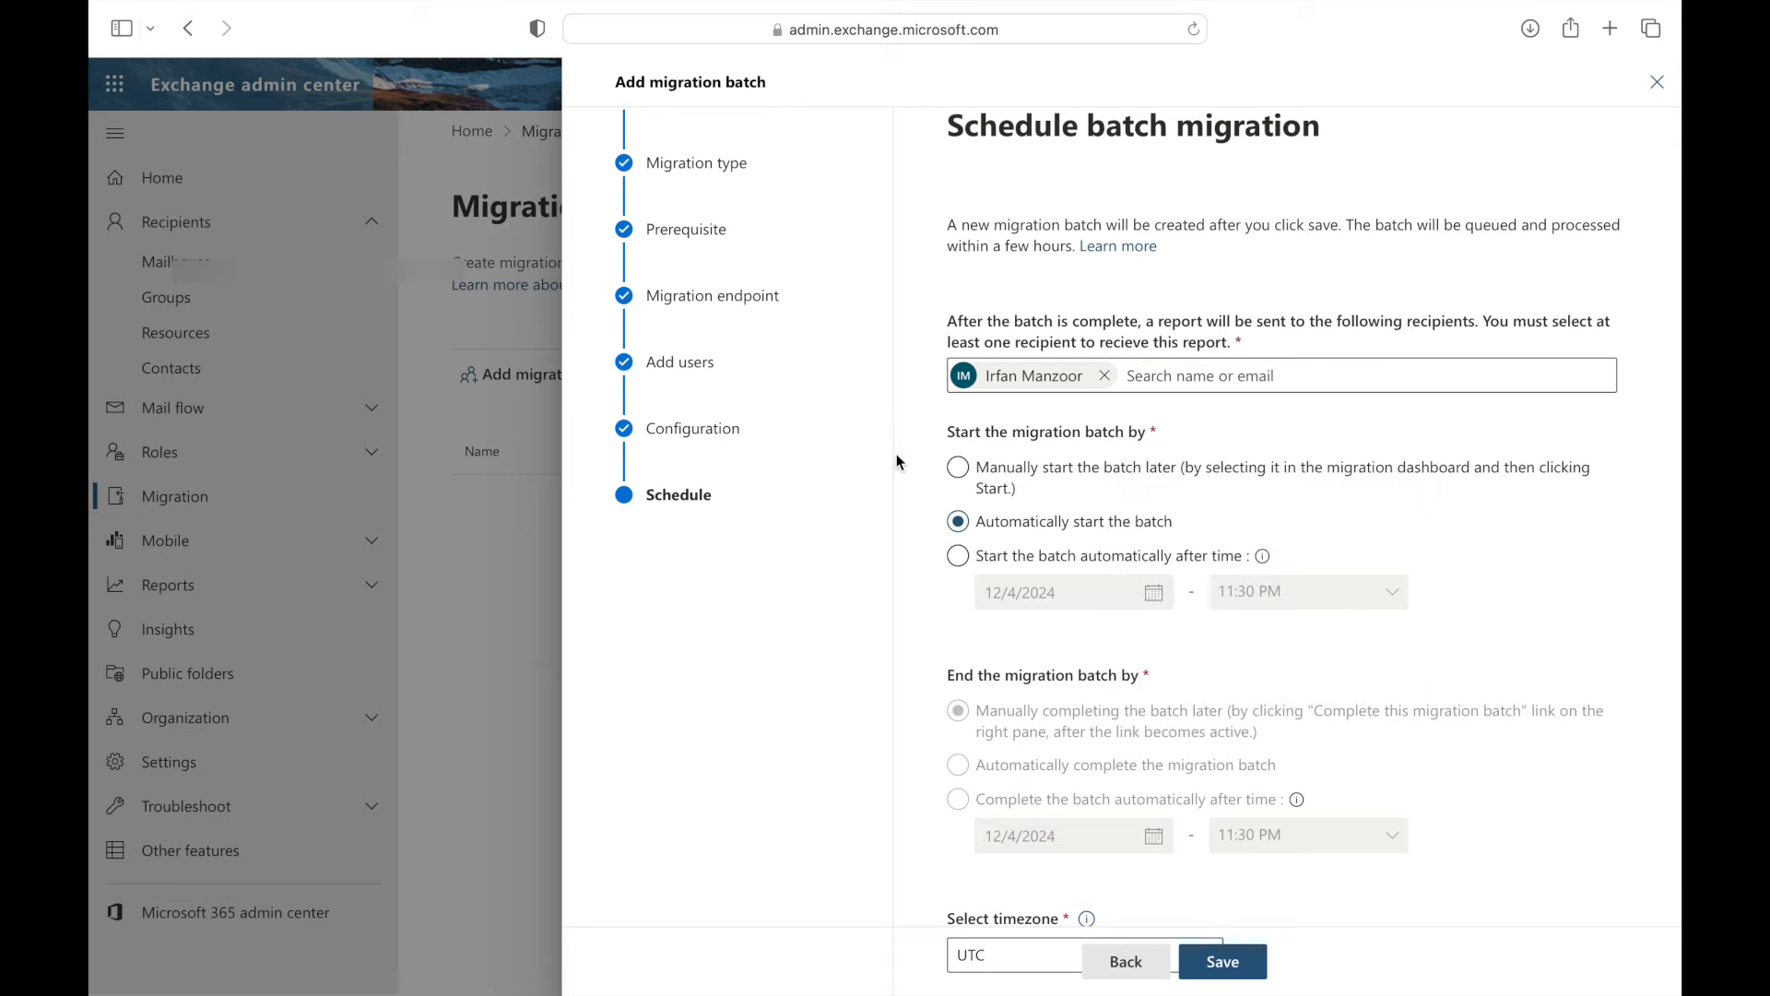
- Set the batch to start automatically and save it
{"action": "left_click", "coordinate": [961, 470]}
{"action": "scroll", "coordinate": [925, 576], "scroll_direction": "down", "scroll_amount": 2}
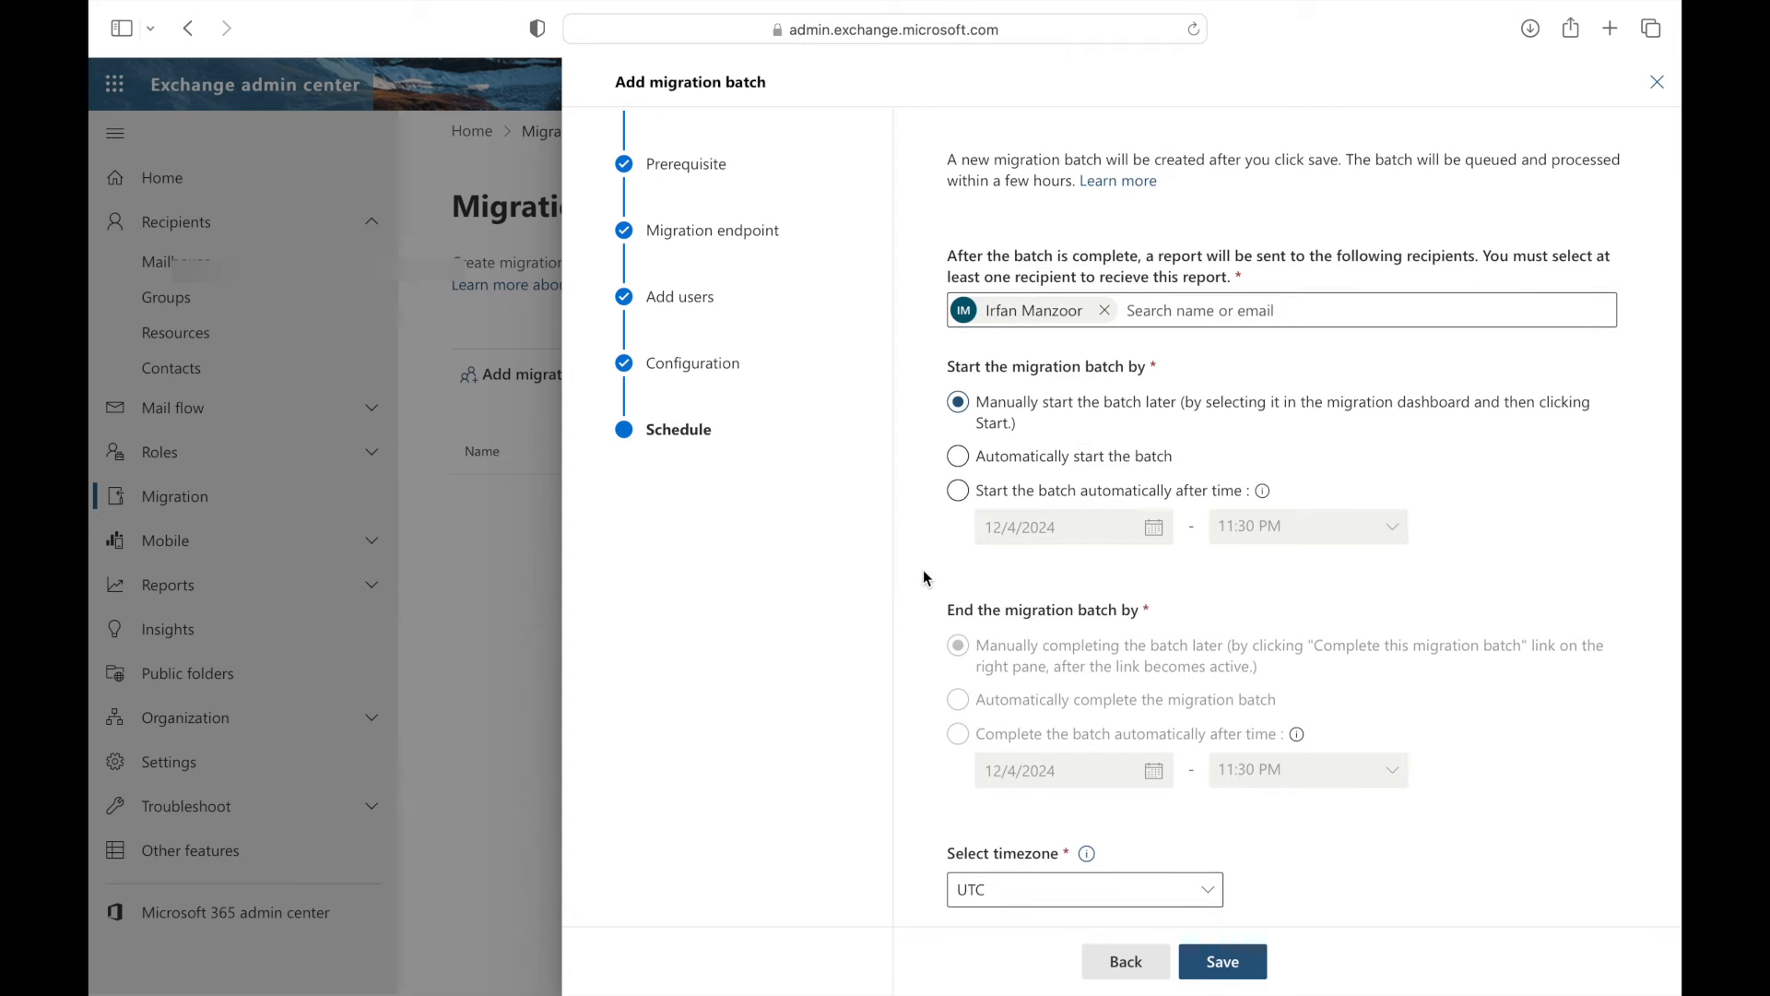
{"action": "left_click", "coordinate": [959, 458]}
{"action": "left_click", "coordinate": [961, 492]}
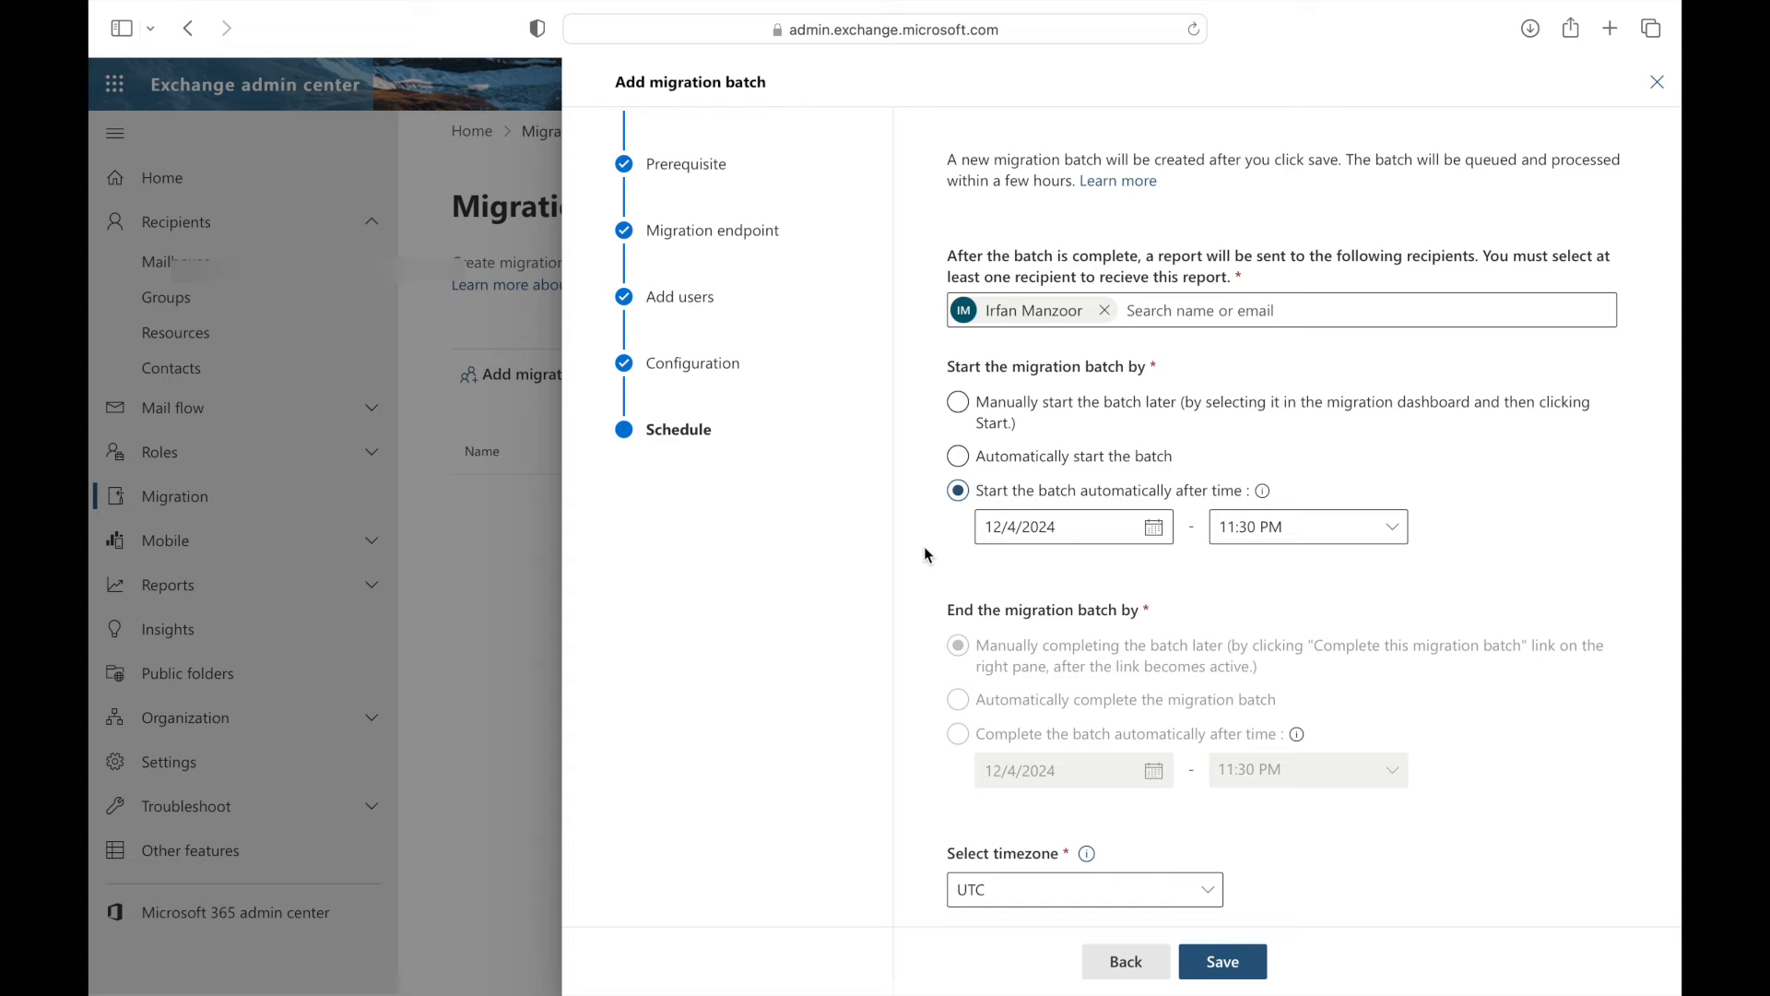
{"action": "scroll", "coordinate": [925, 547], "scroll_direction": "down", "scroll_amount": 1}
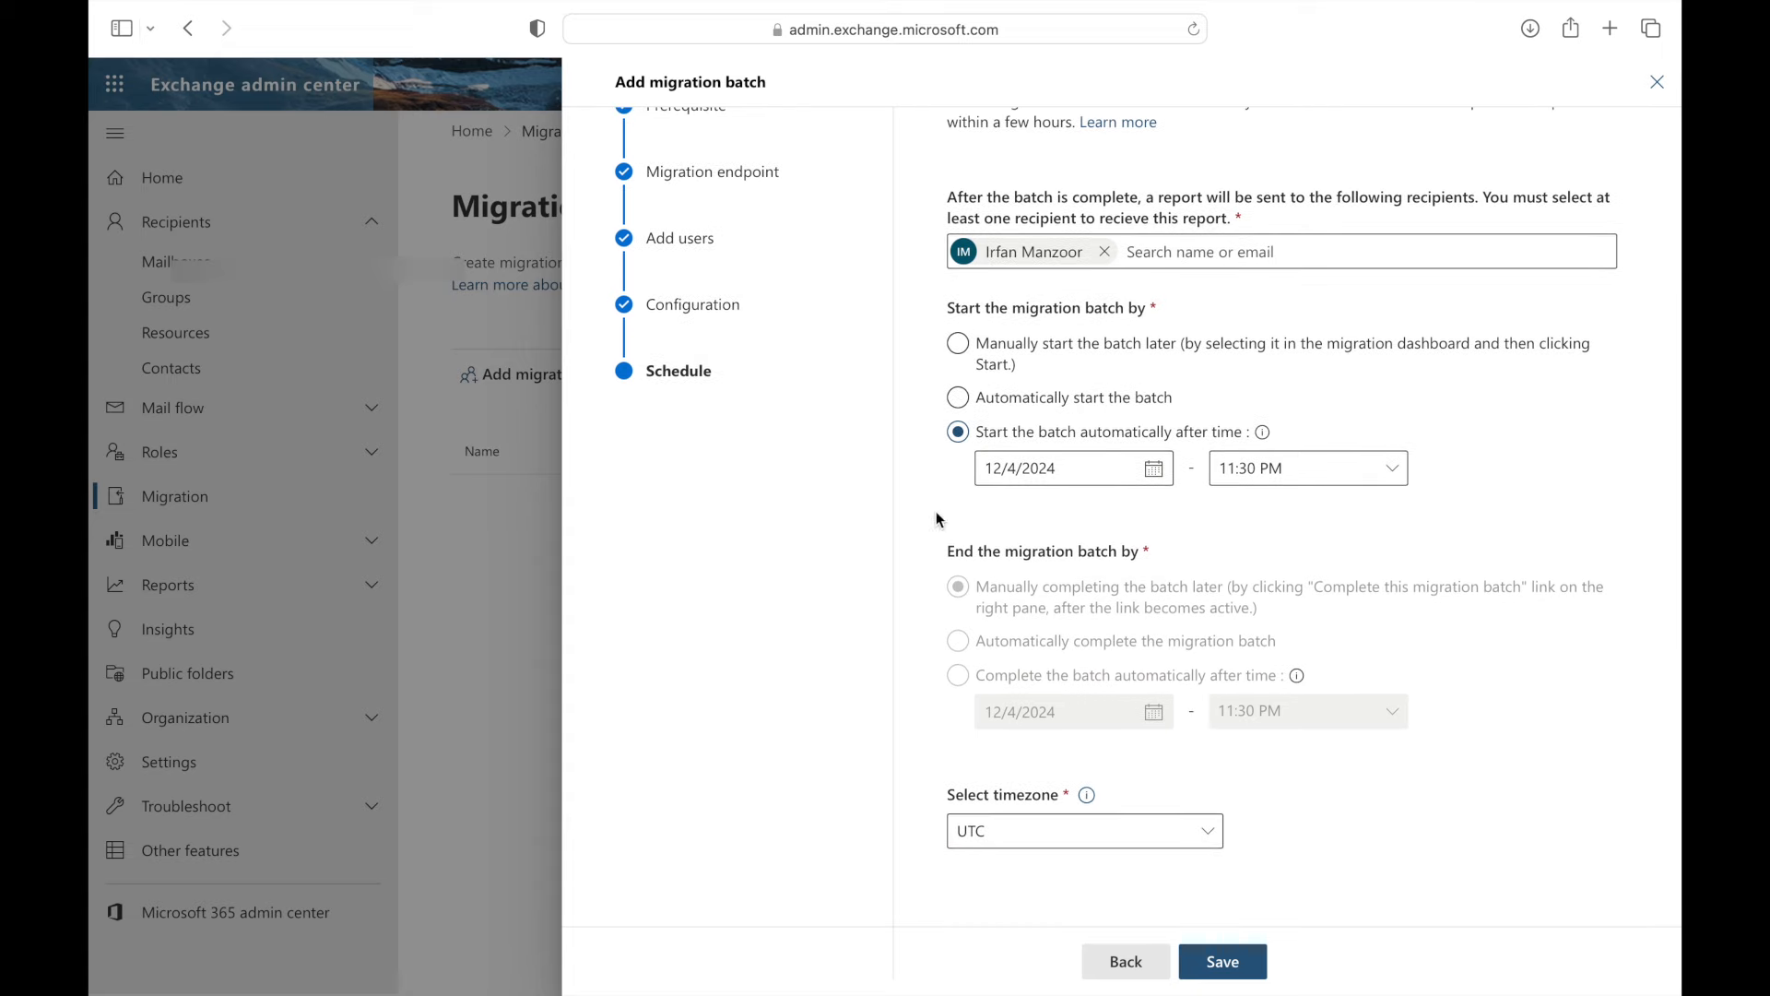
{"action": "left_click", "coordinate": [960, 399]}
{"action": "scroll", "coordinate": [925, 499], "scroll_direction": "down", "scroll_amount": 1}
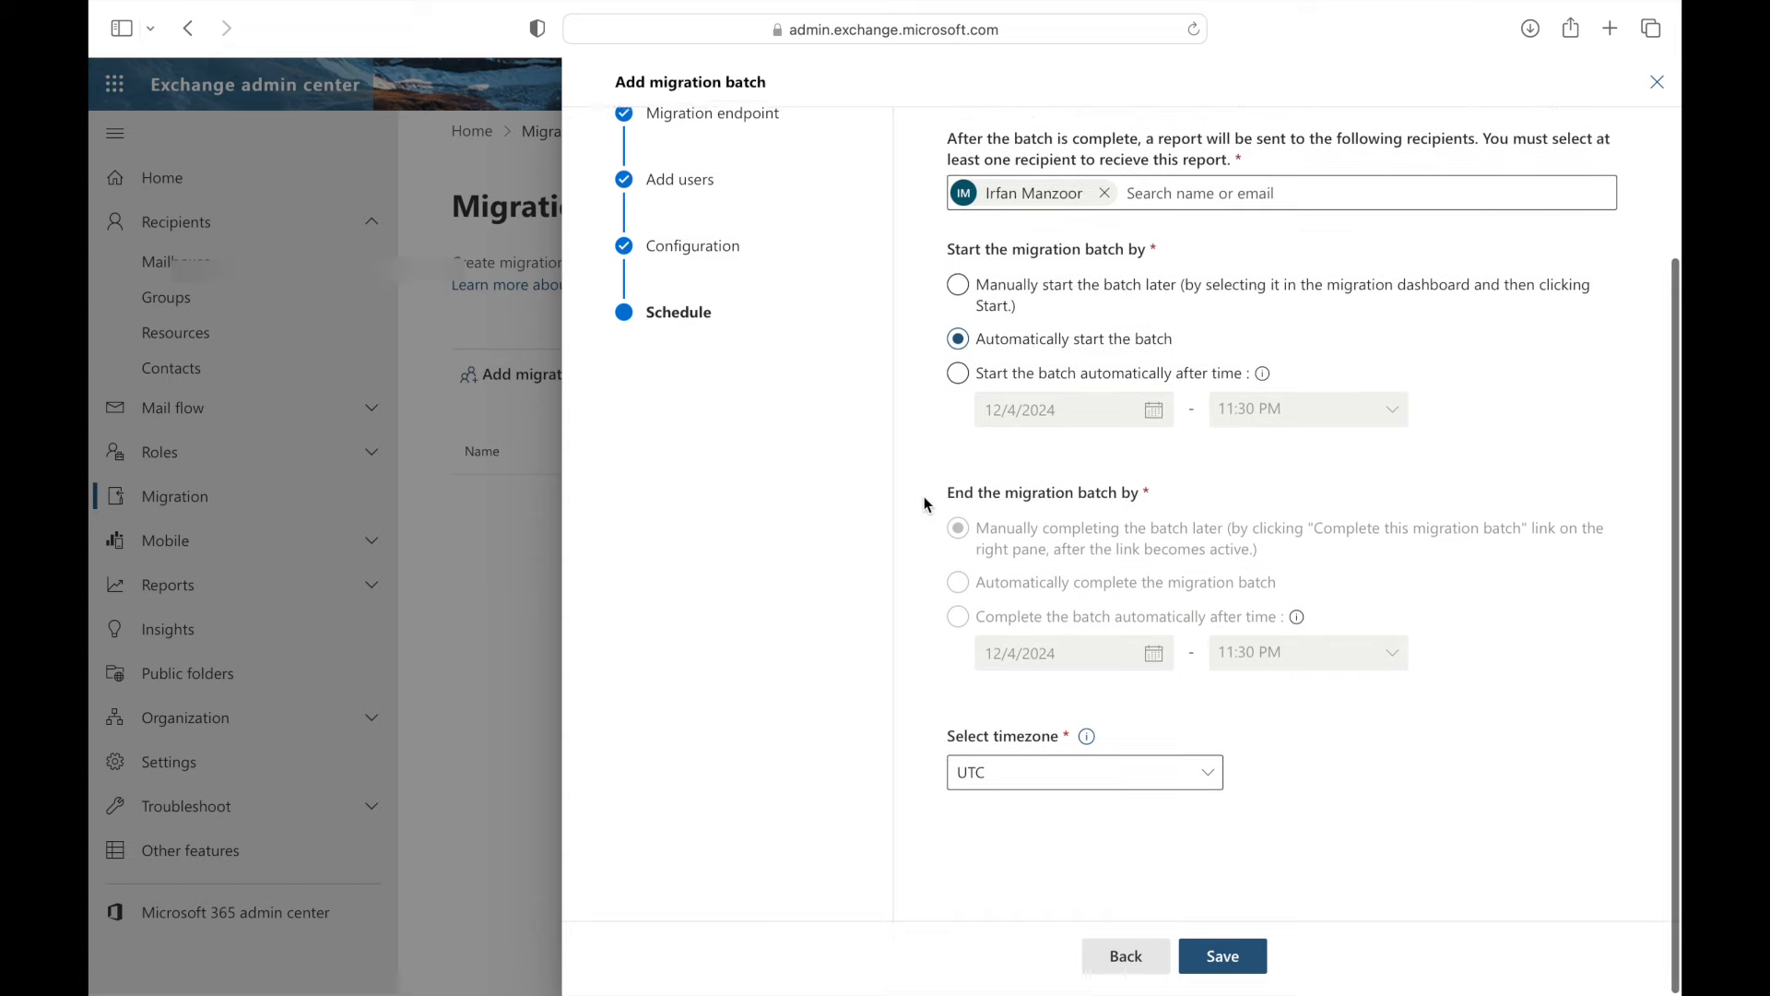
{"action": "left_click", "coordinate": [1226, 962]}
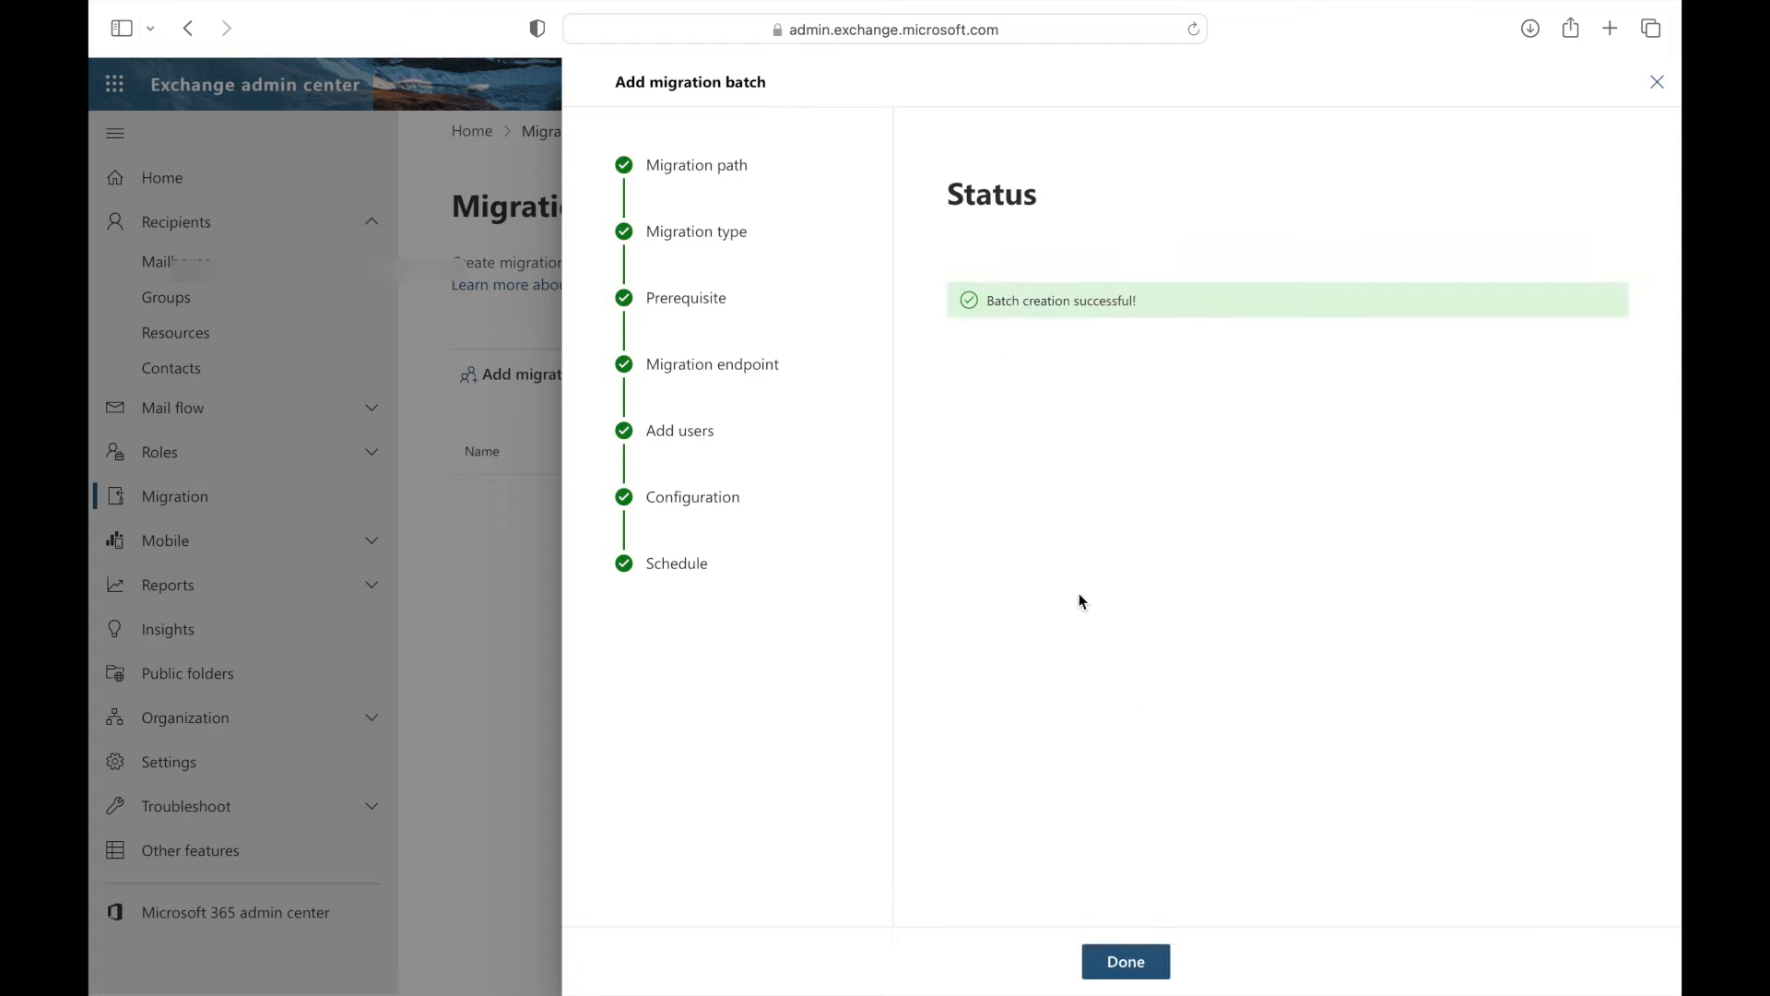
- Finish the wizard, dismiss the feedback survey, and go to the Excel CSV
{"action": "left_click", "coordinate": [1125, 962]}
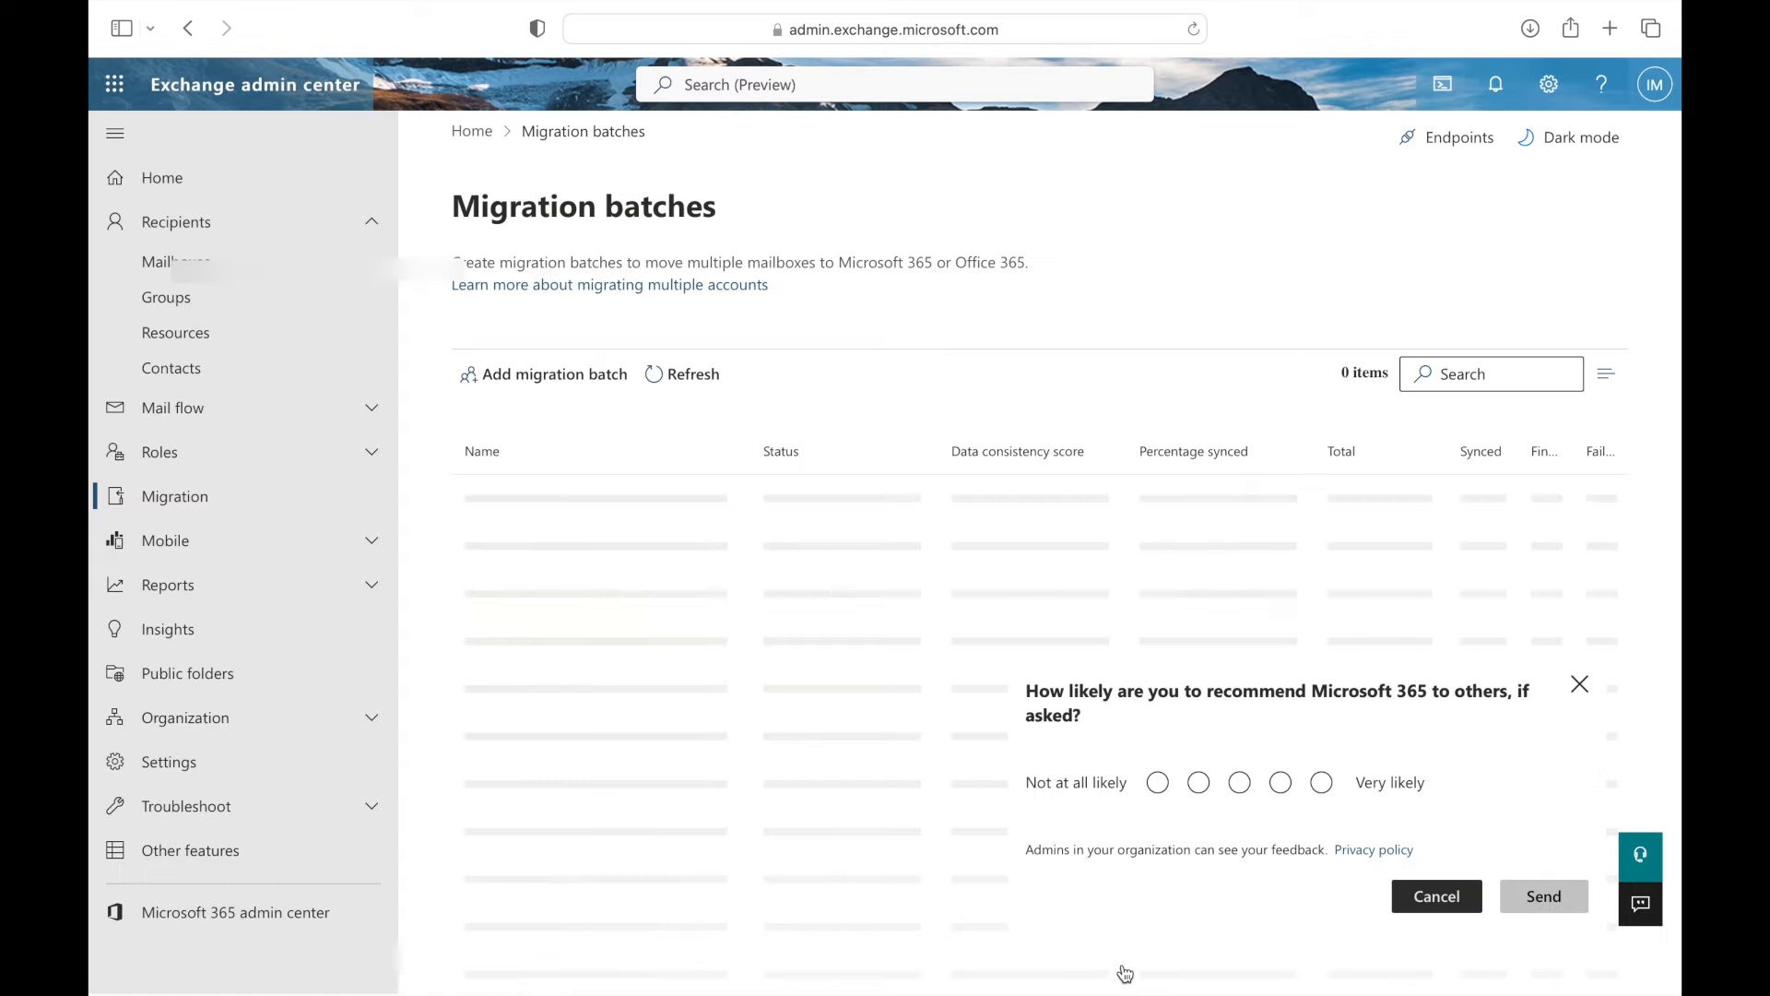
{"action": "left_click", "coordinate": [1580, 684]}
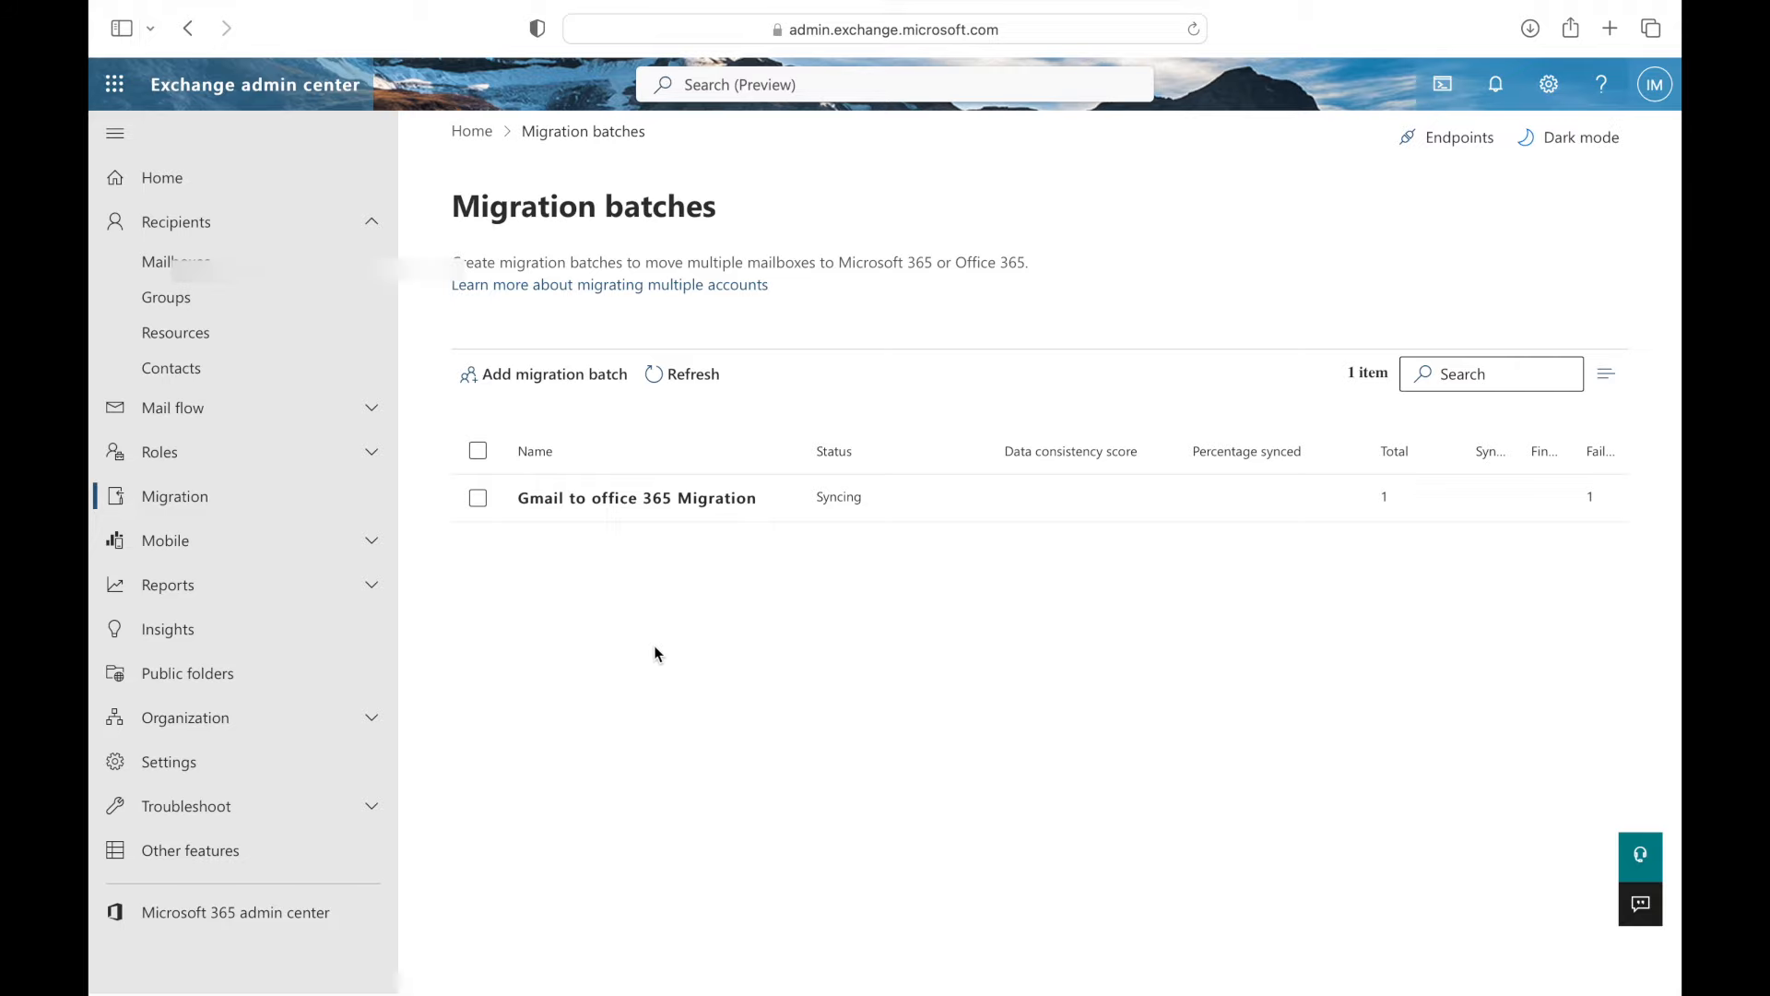
{"action": "key", "text": "ctrl+Left"}
{"action": "key", "text": "ctrl+Left"}
{"action": "left_click", "coordinate": [646, 406]}
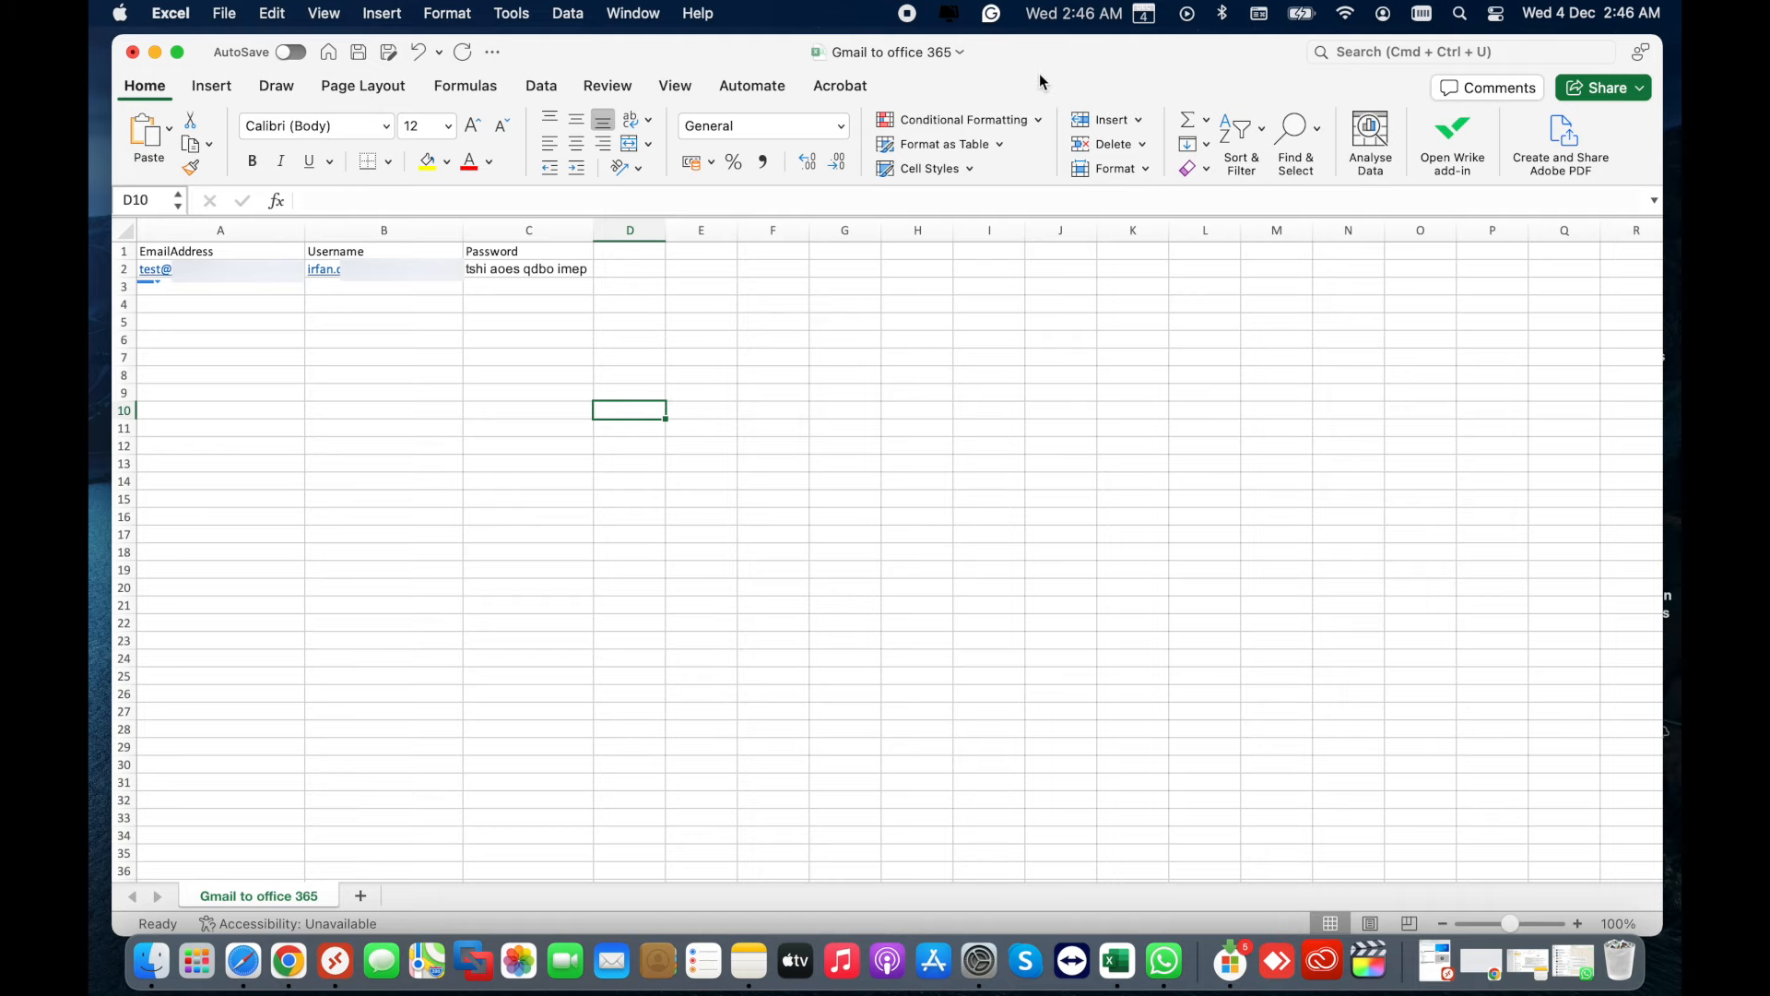
- Compare the Exchange batch list against the CSV's email, username and password columns
{"action": "key", "text": "ctrl+Right"}
{"action": "key", "text": "ctrl+Right"}
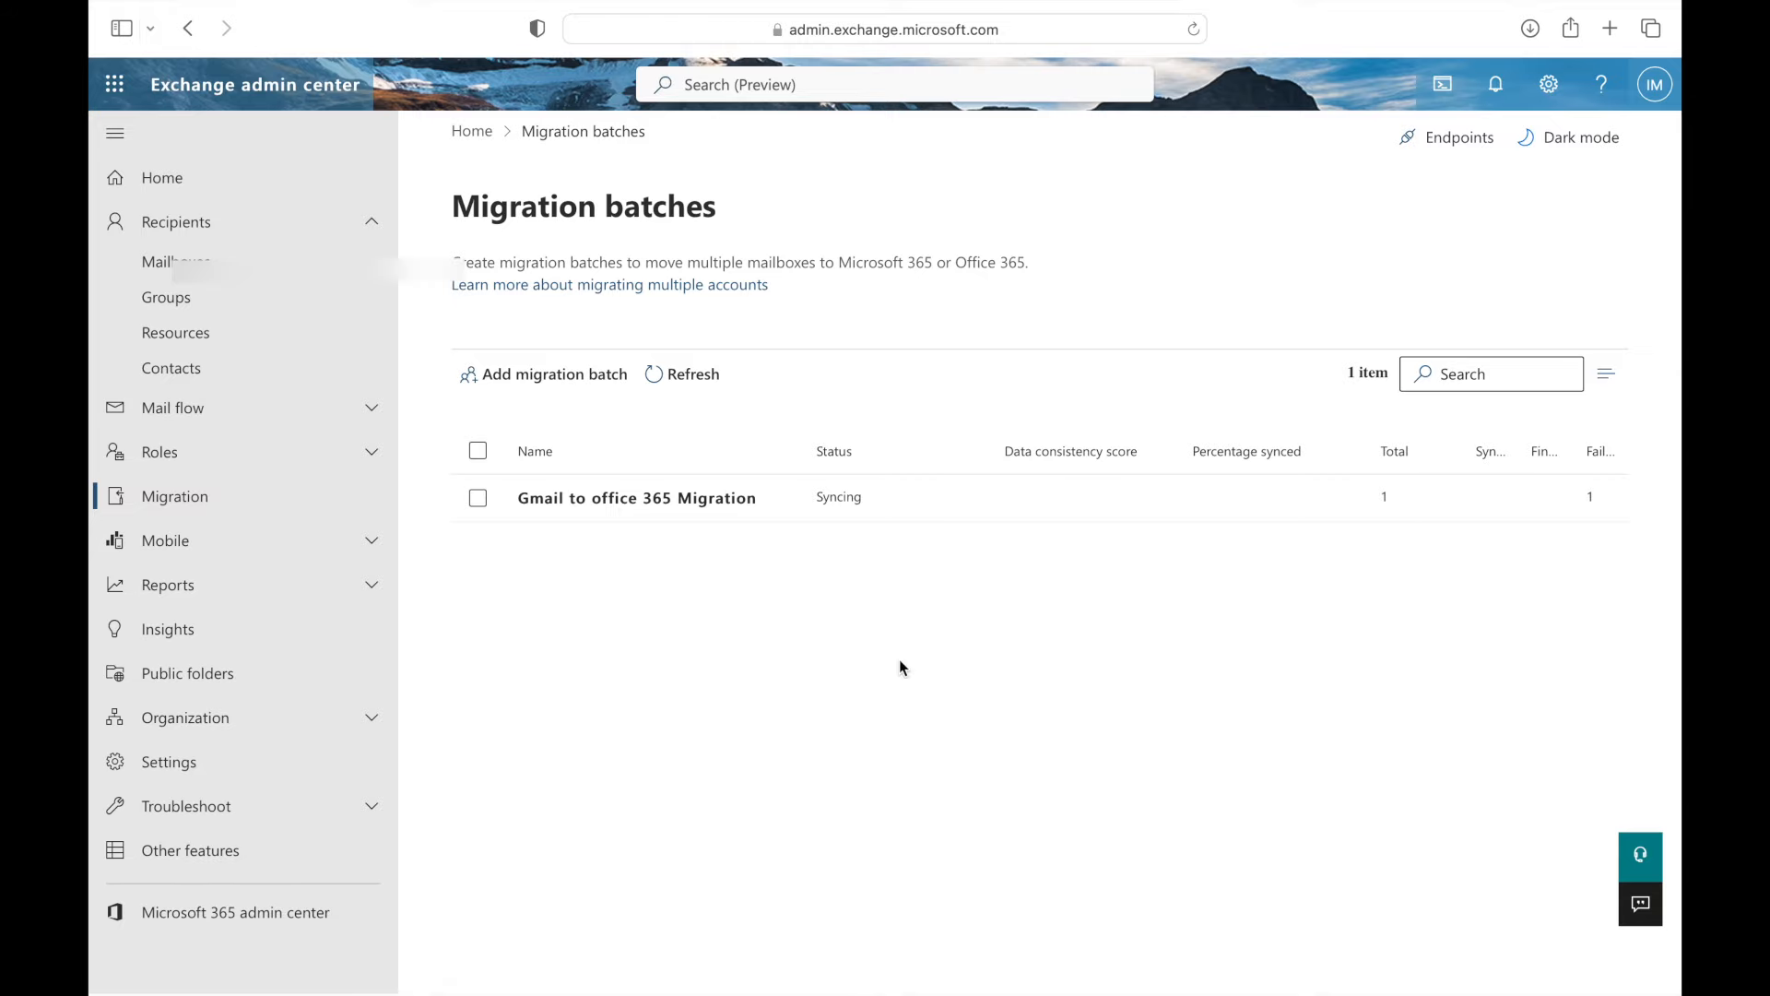
{"action": "key", "text": "ctrl+Left"}
{"action": "key", "text": "ctrl+Left"}
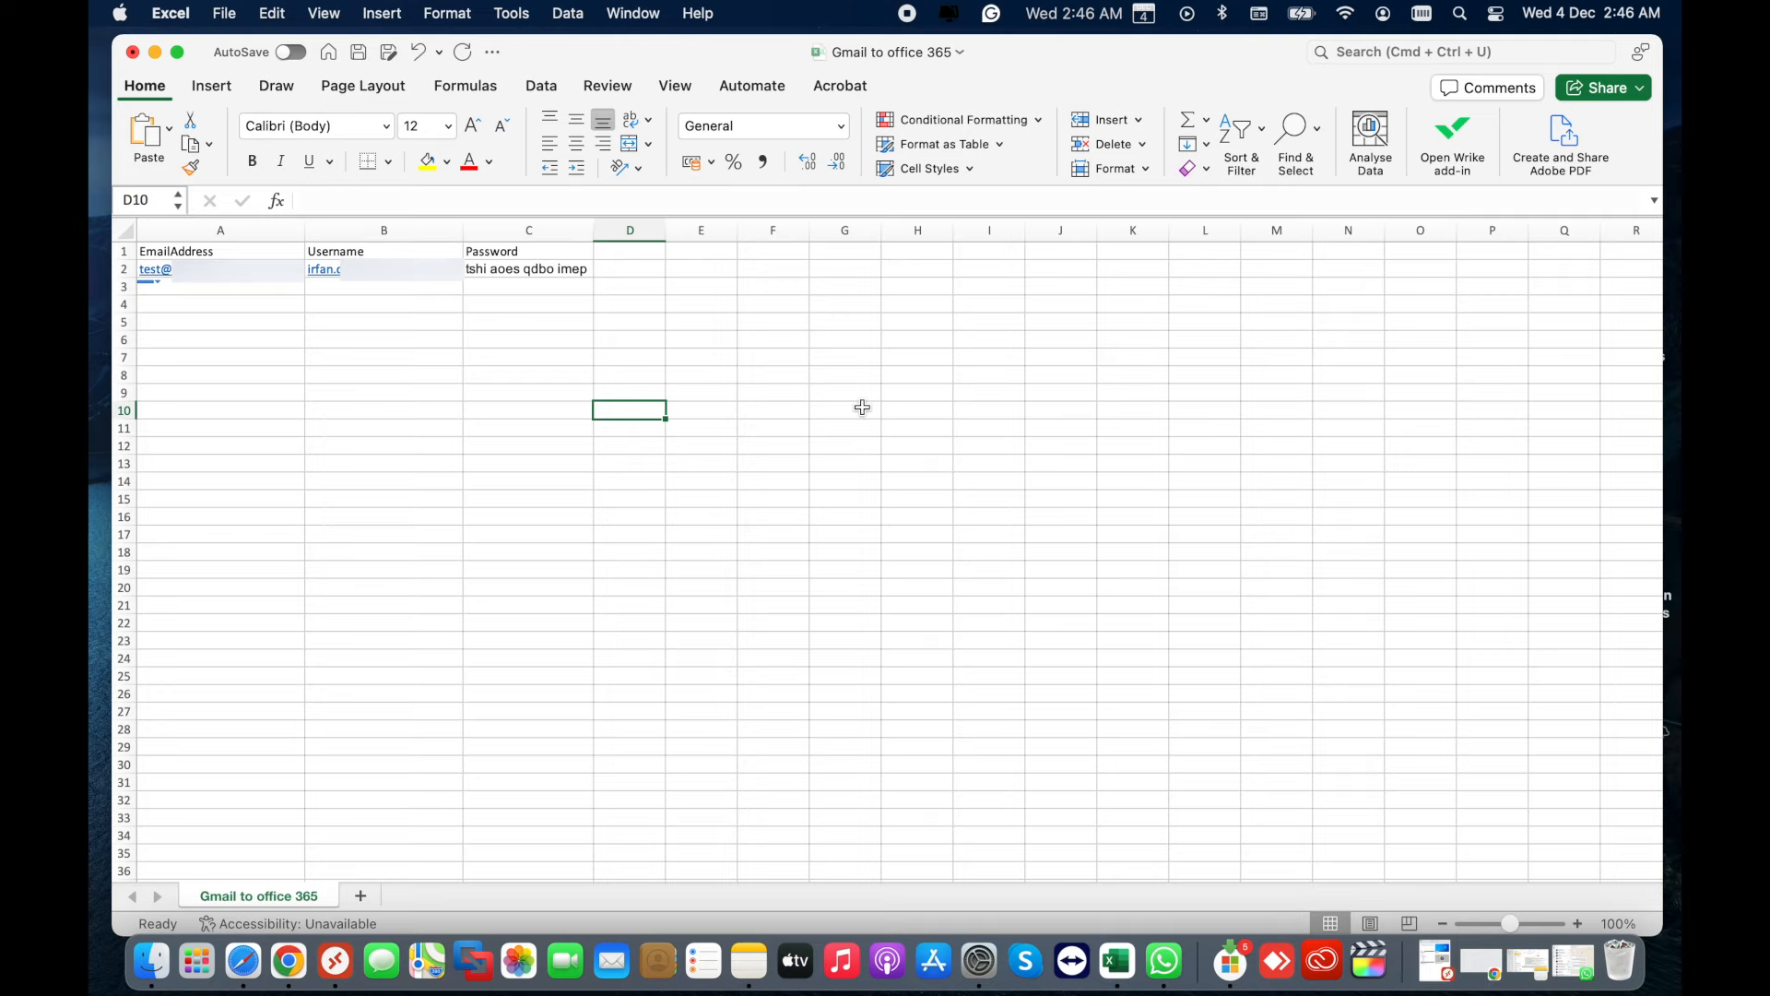
{"action": "key", "text": "ctrl+Right"}
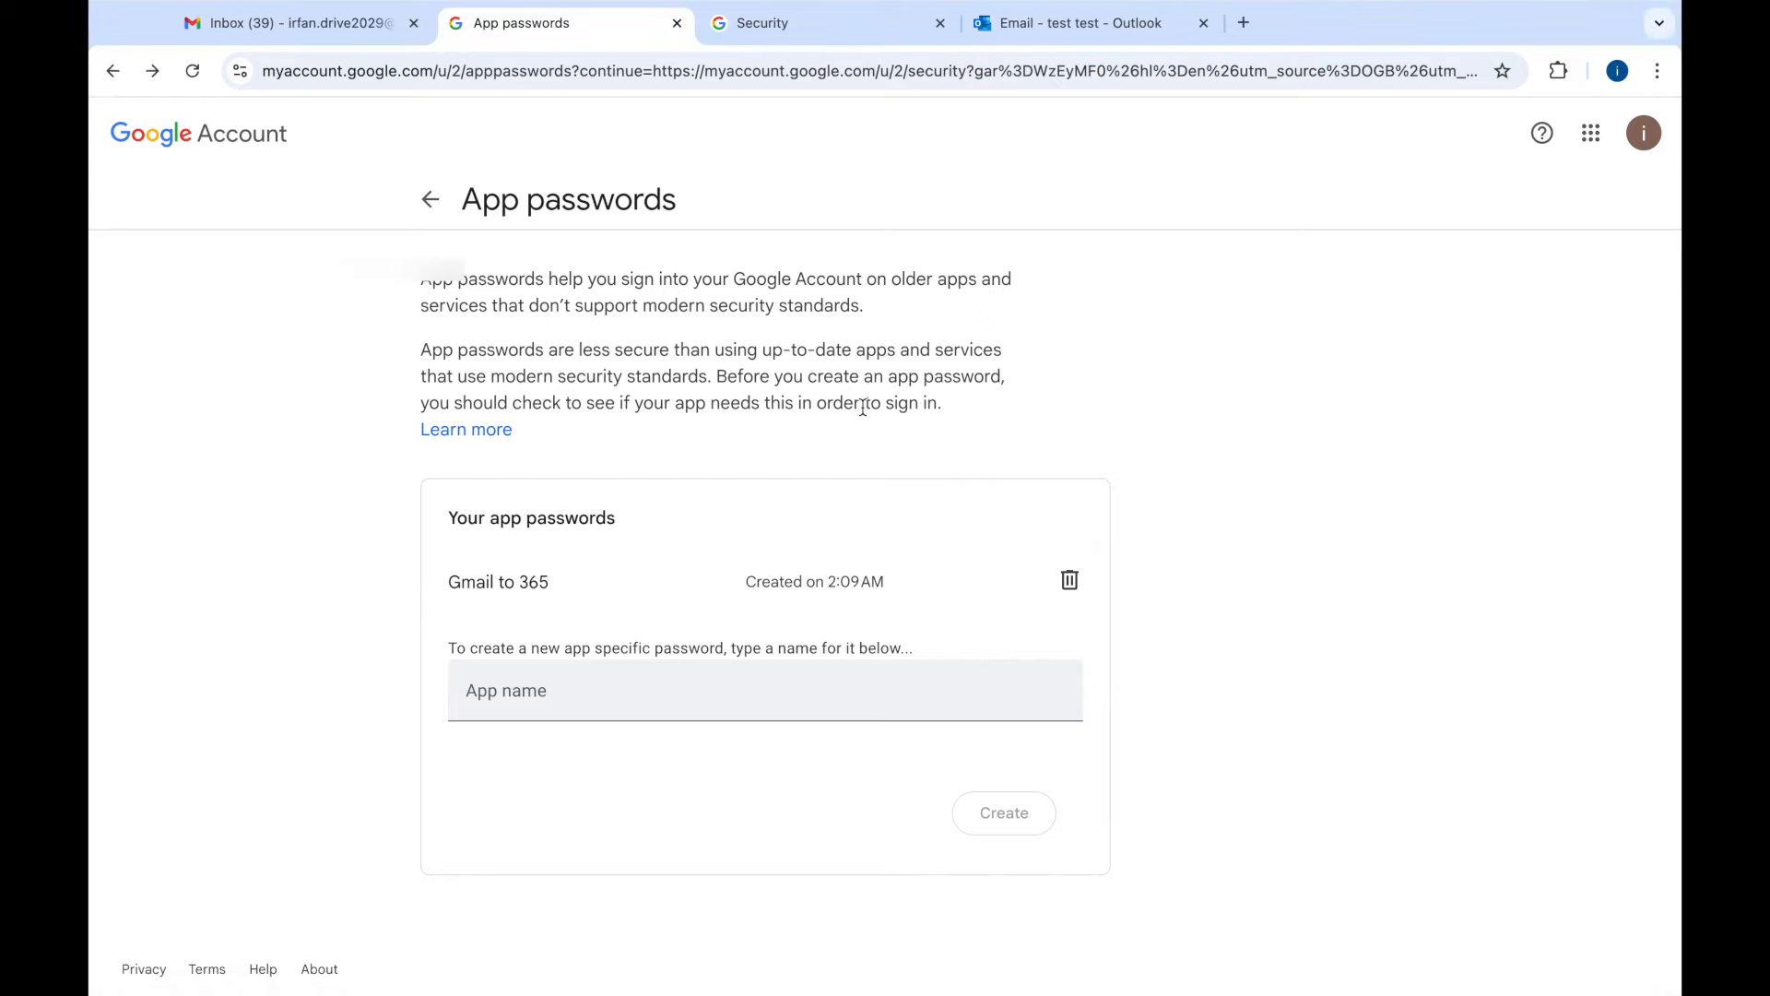
- Go back to the Exchange admin center Migration batches list
{"action": "key", "text": "ctrl+Right"}
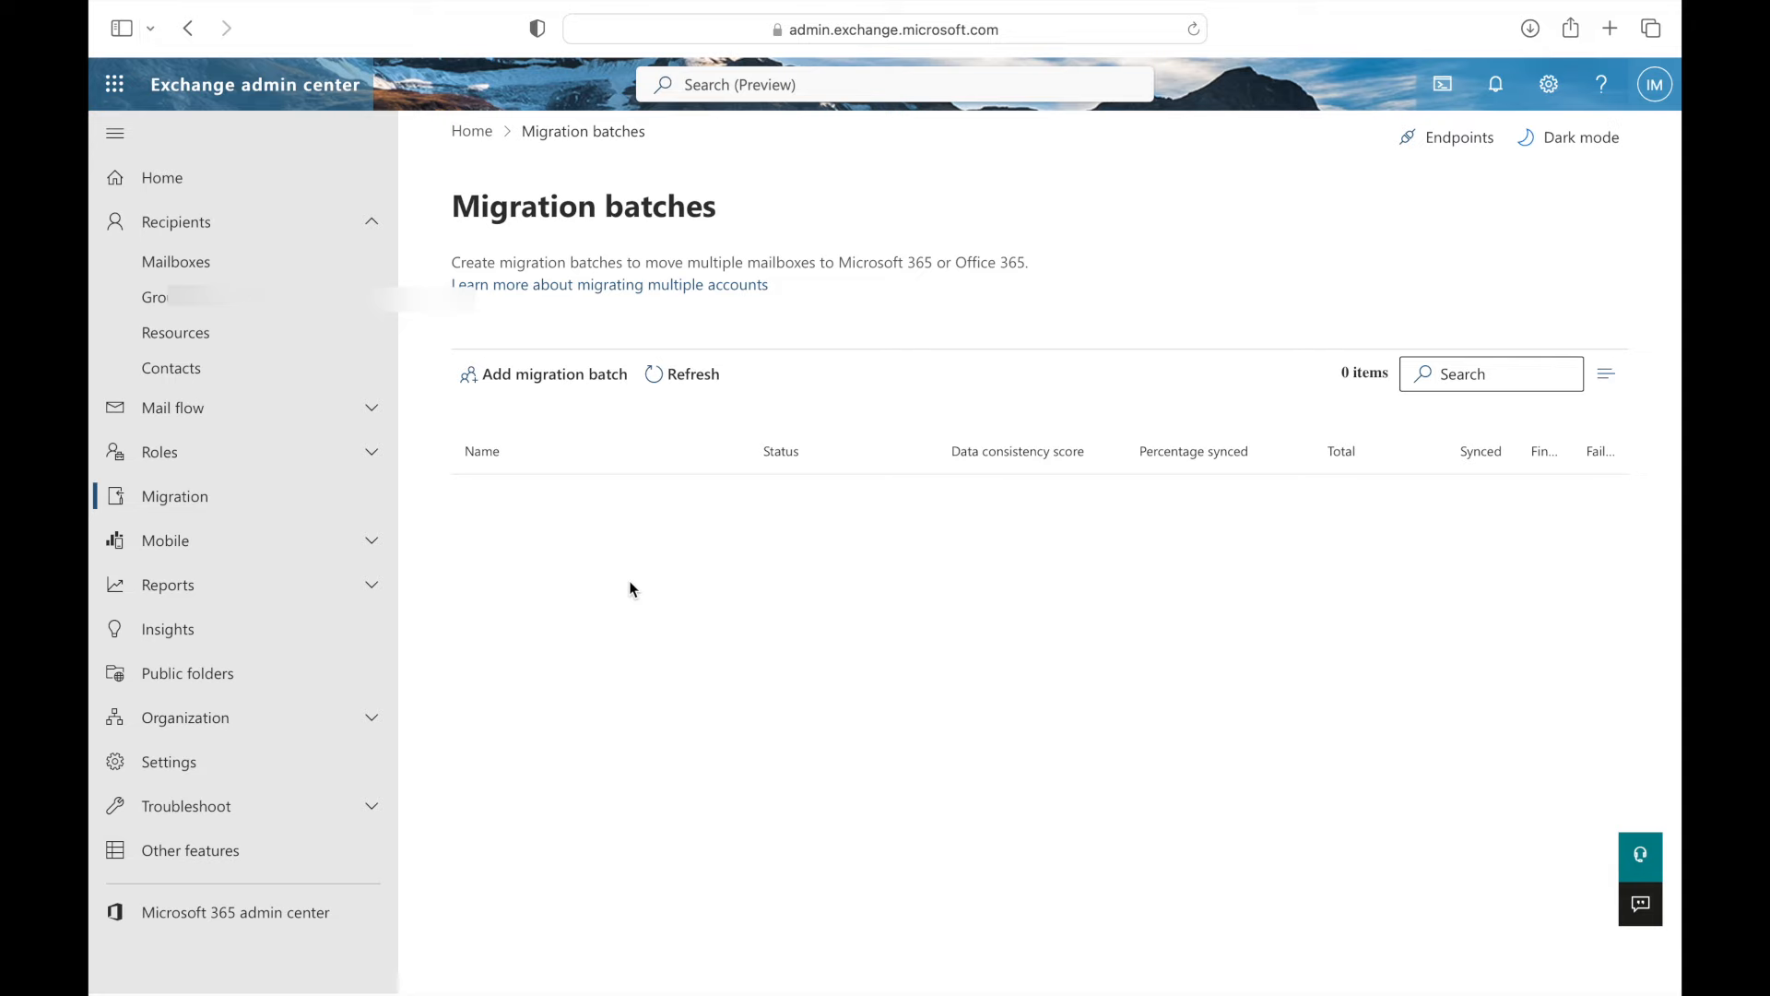
- Start a new batch named 'Office 365' using the Migration to Exchange Online path
{"action": "left_click", "coordinate": [495, 378]}
{"action": "left_click", "coordinate": [1079, 385]}
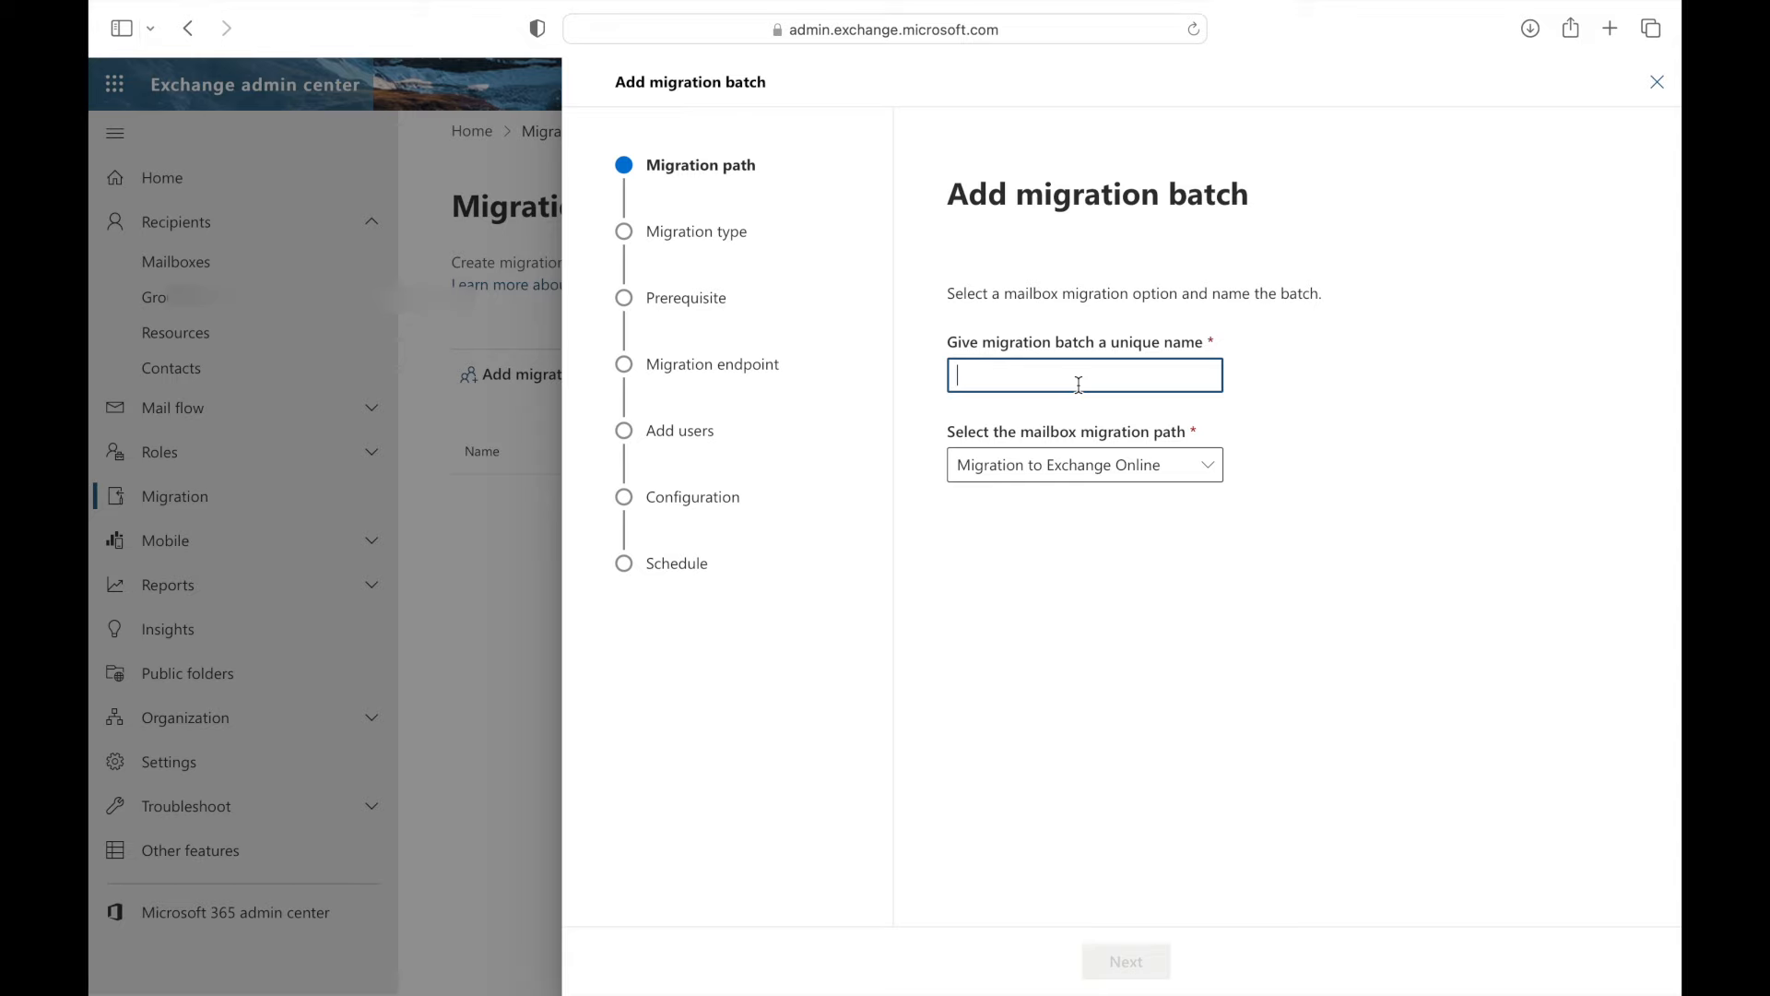
{"action": "type", "text": "Offie"}
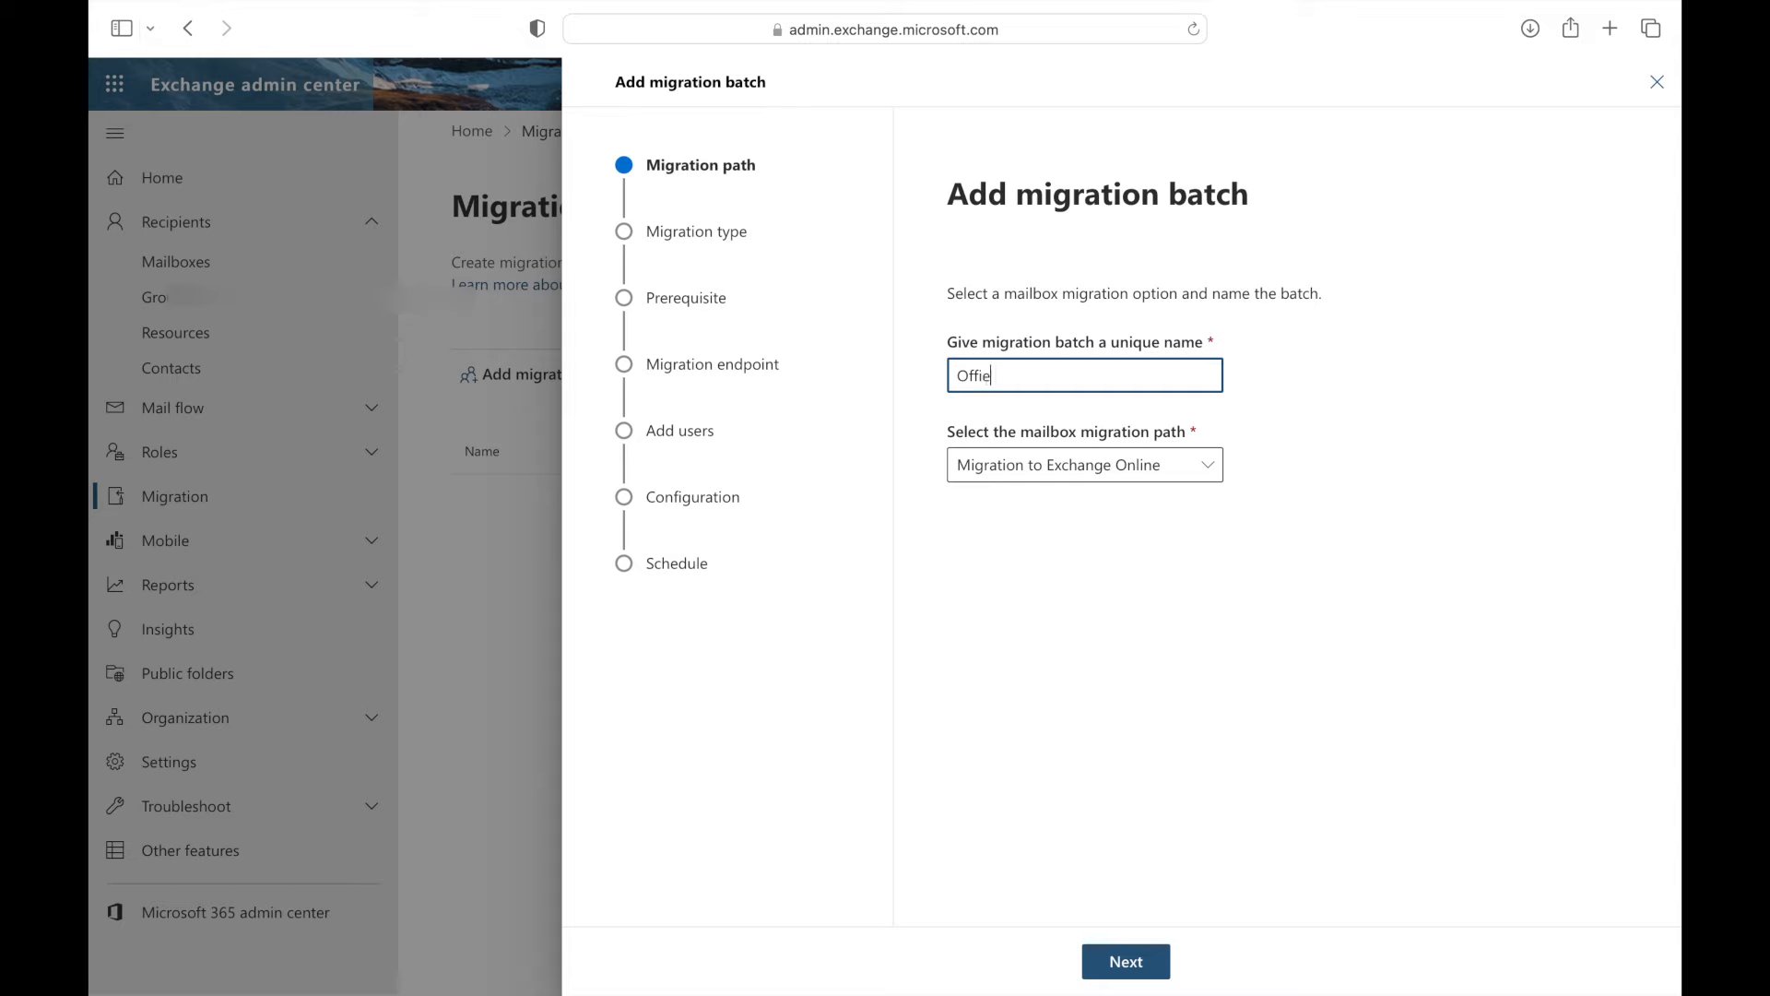
{"action": "key", "text": "BackSpace"}
{"action": "type", "text": "ce 365"}
{"action": "left_click", "coordinate": [1208, 462]}
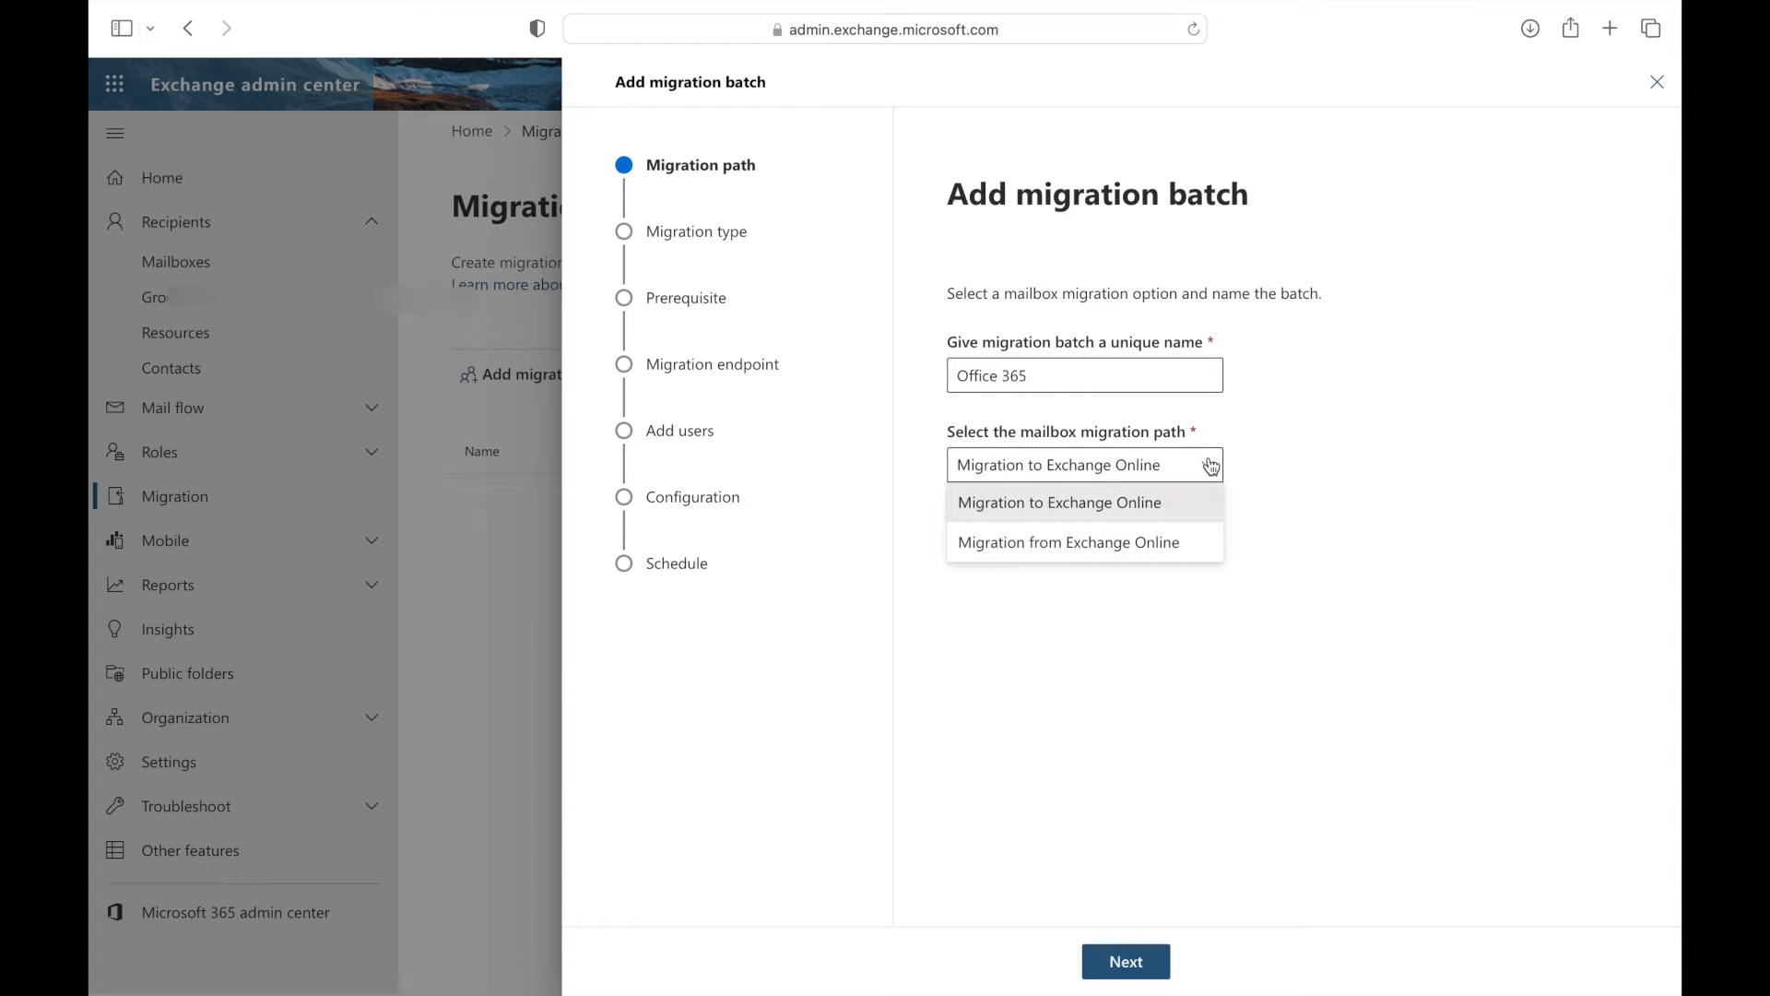
{"action": "left_click", "coordinate": [1050, 507]}
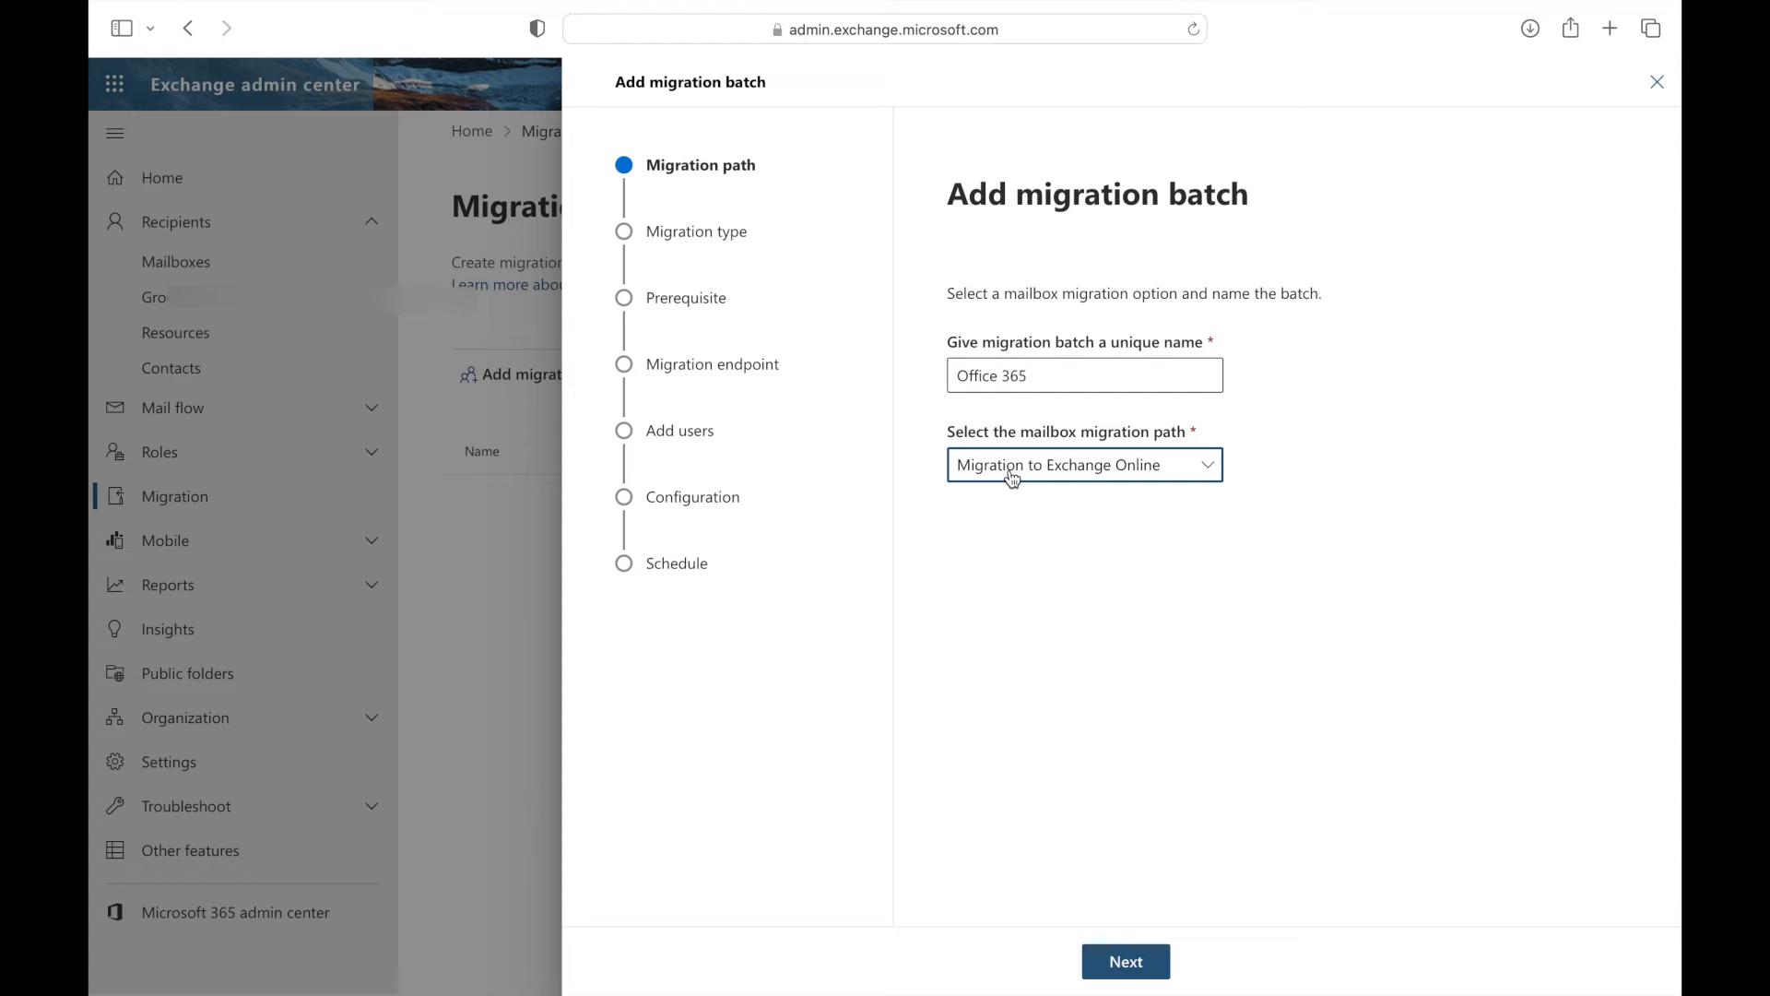
{"action": "left_click", "coordinate": [1123, 962]}
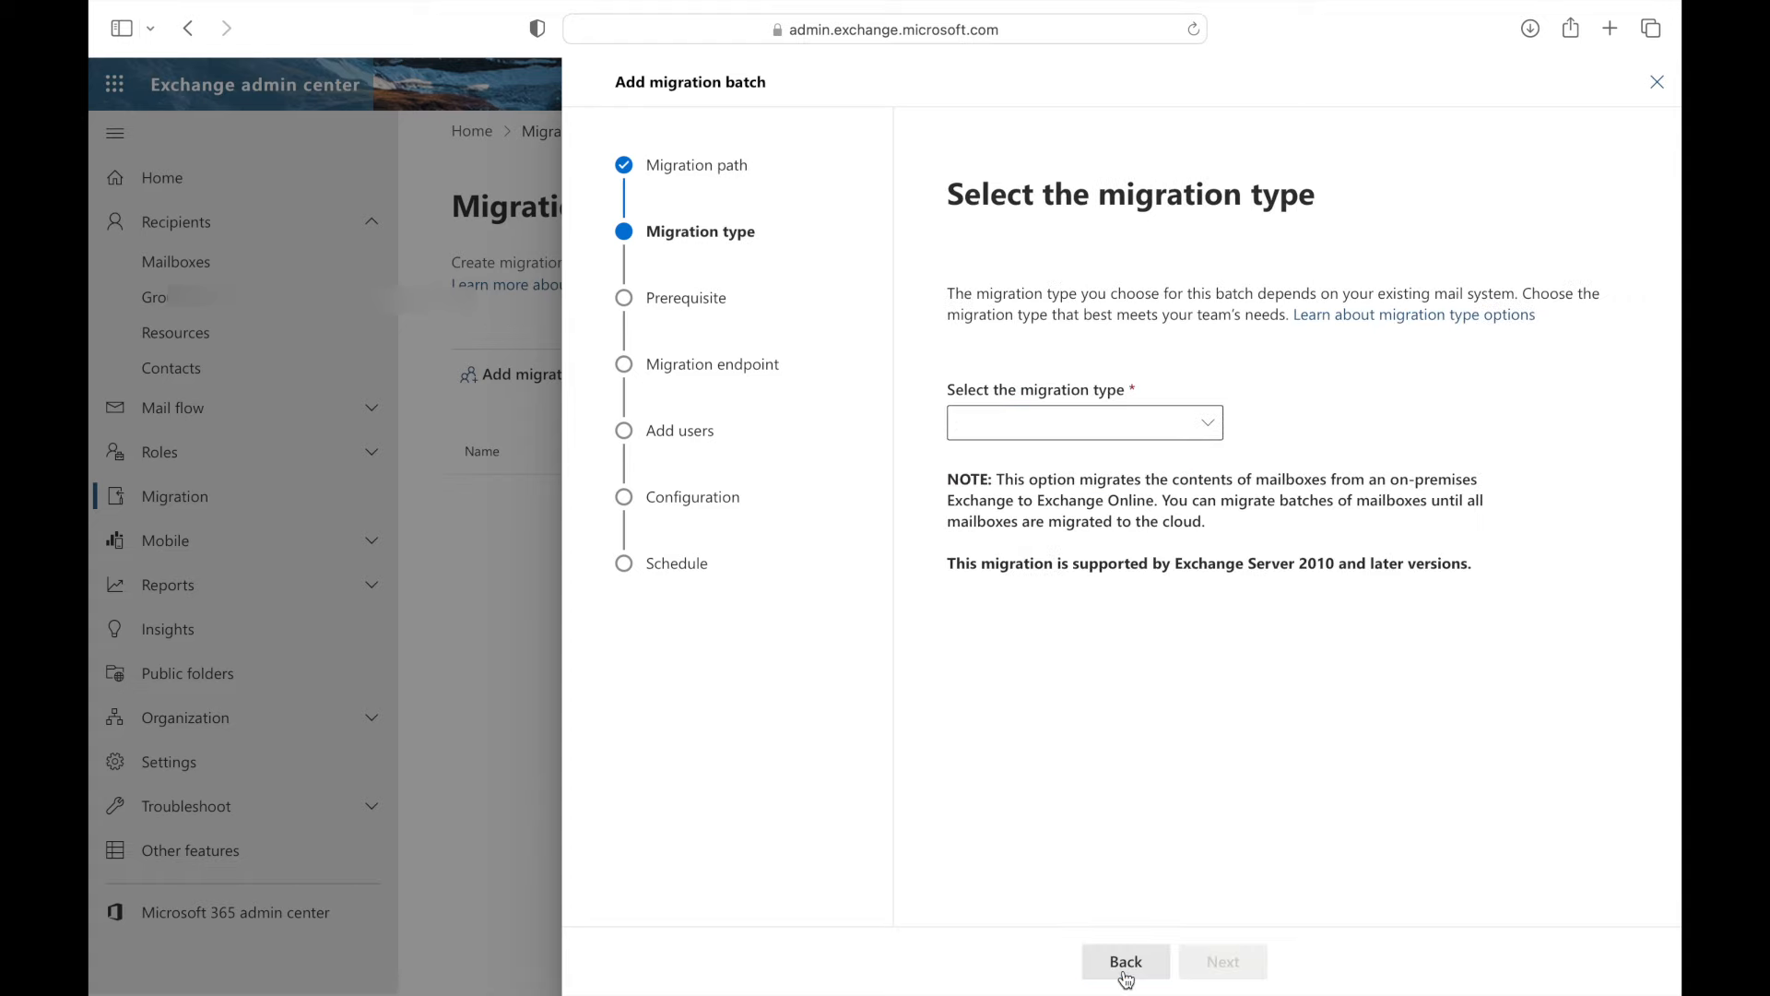
- Choose IMAP migration and the 'Gmail to office 365 Migration' endpoint
{"action": "left_click", "coordinate": [1208, 430]}
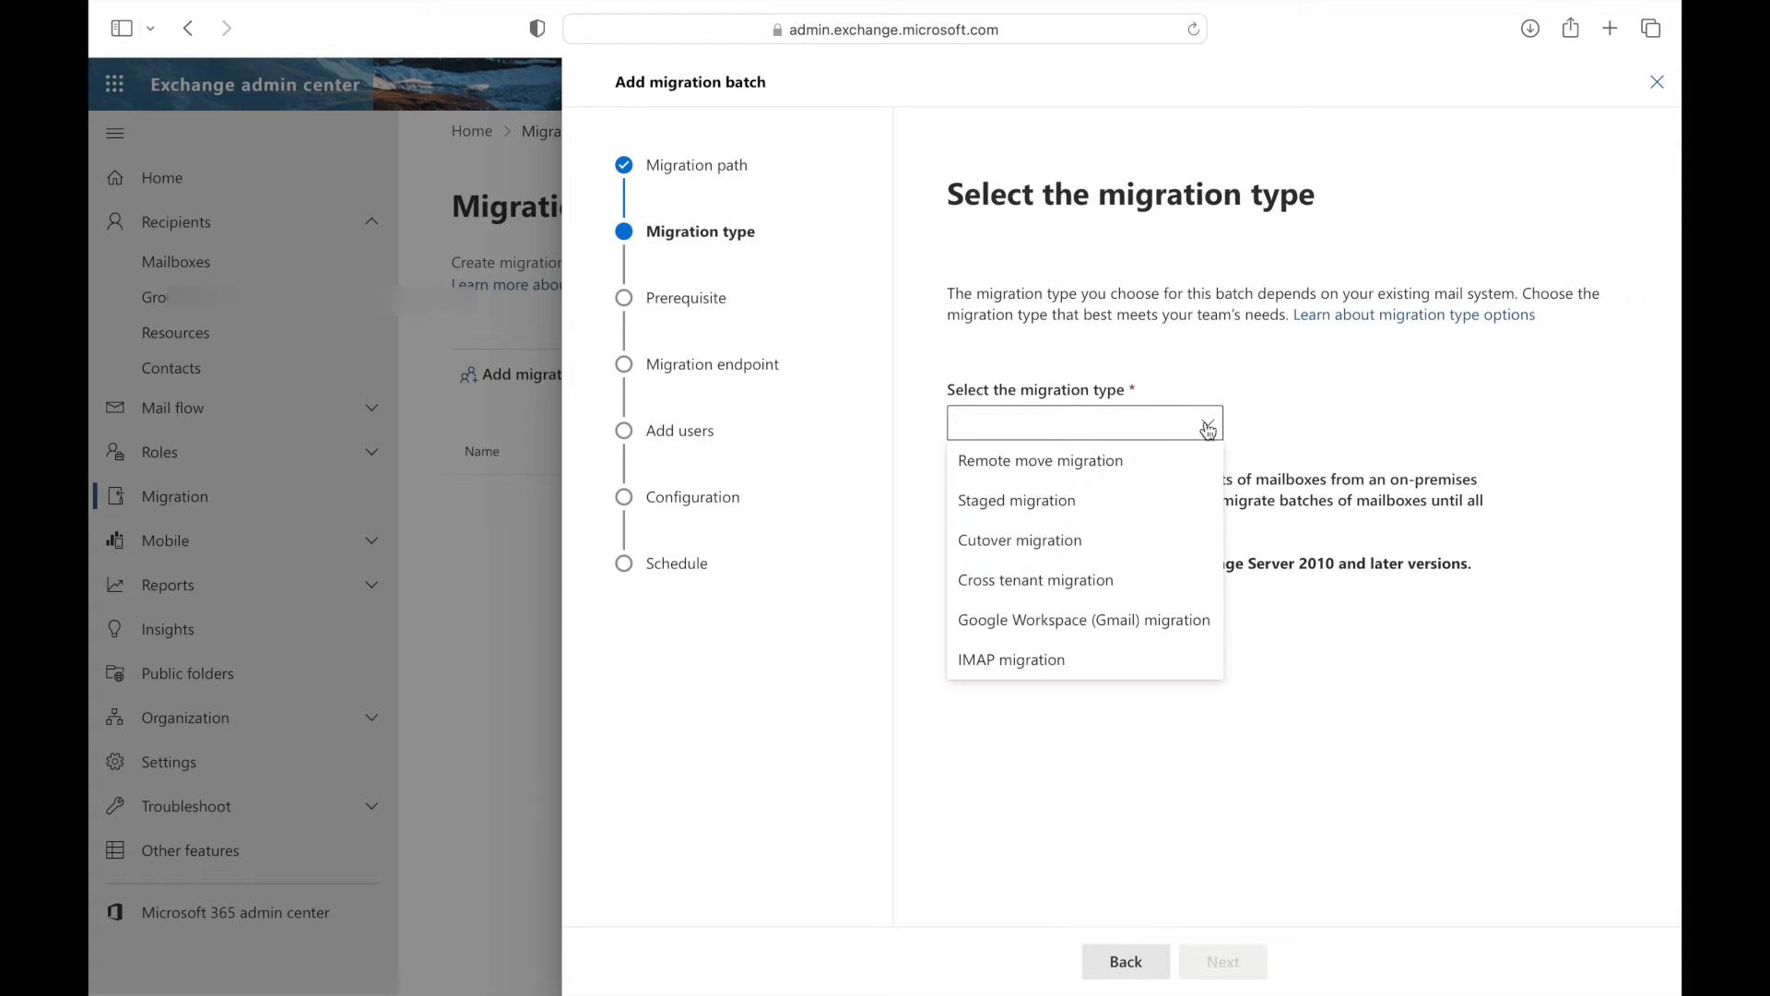
{"action": "left_click", "coordinate": [1007, 660]}
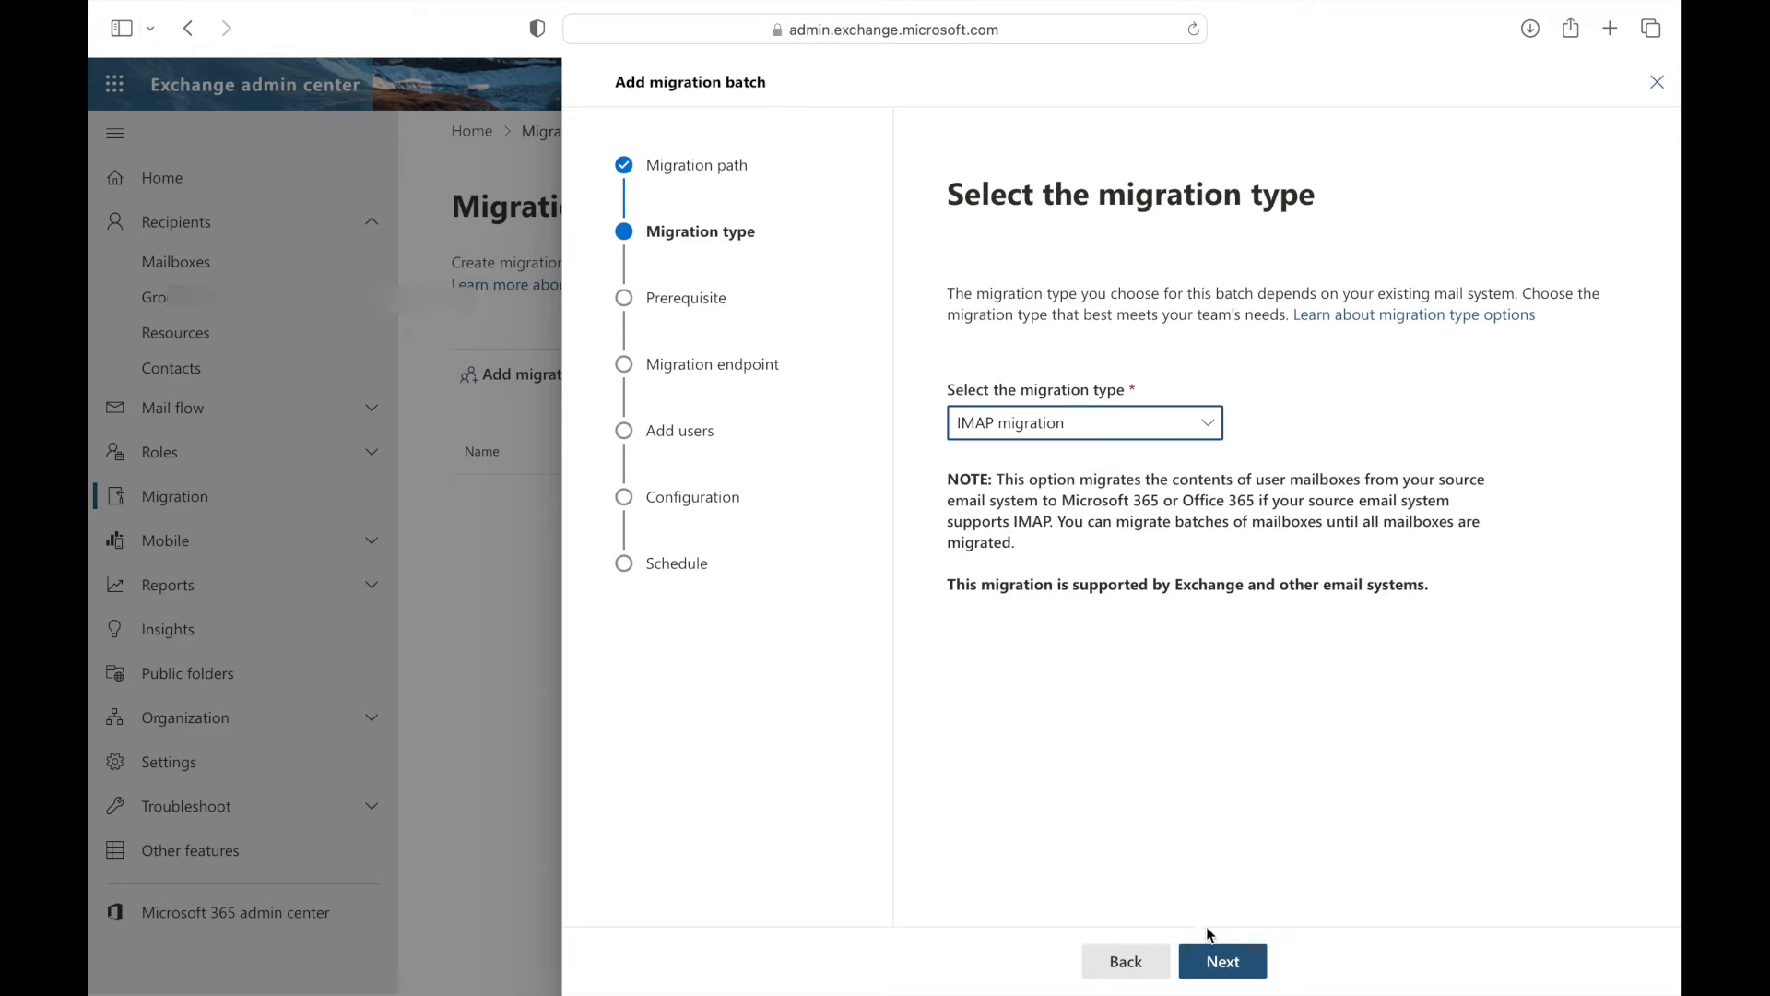
{"action": "left_click", "coordinate": [1223, 964]}
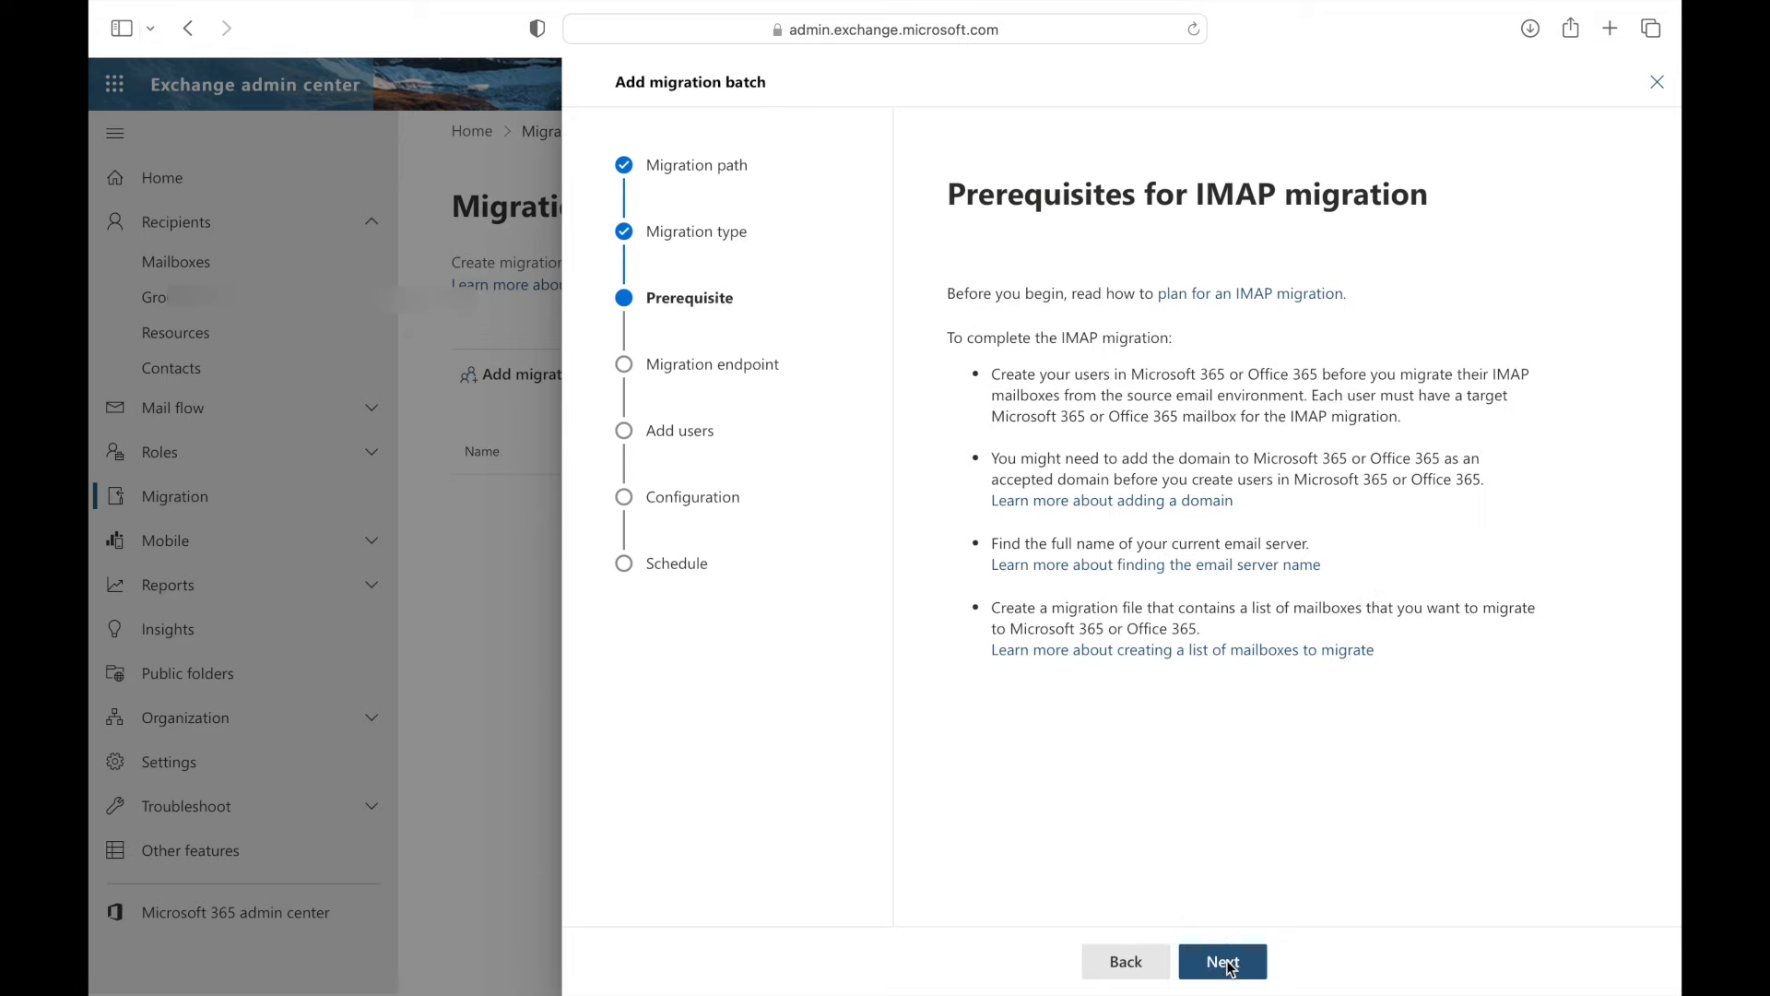
{"action": "left_click", "coordinate": [1226, 964]}
{"action": "left_click", "coordinate": [1234, 446]}
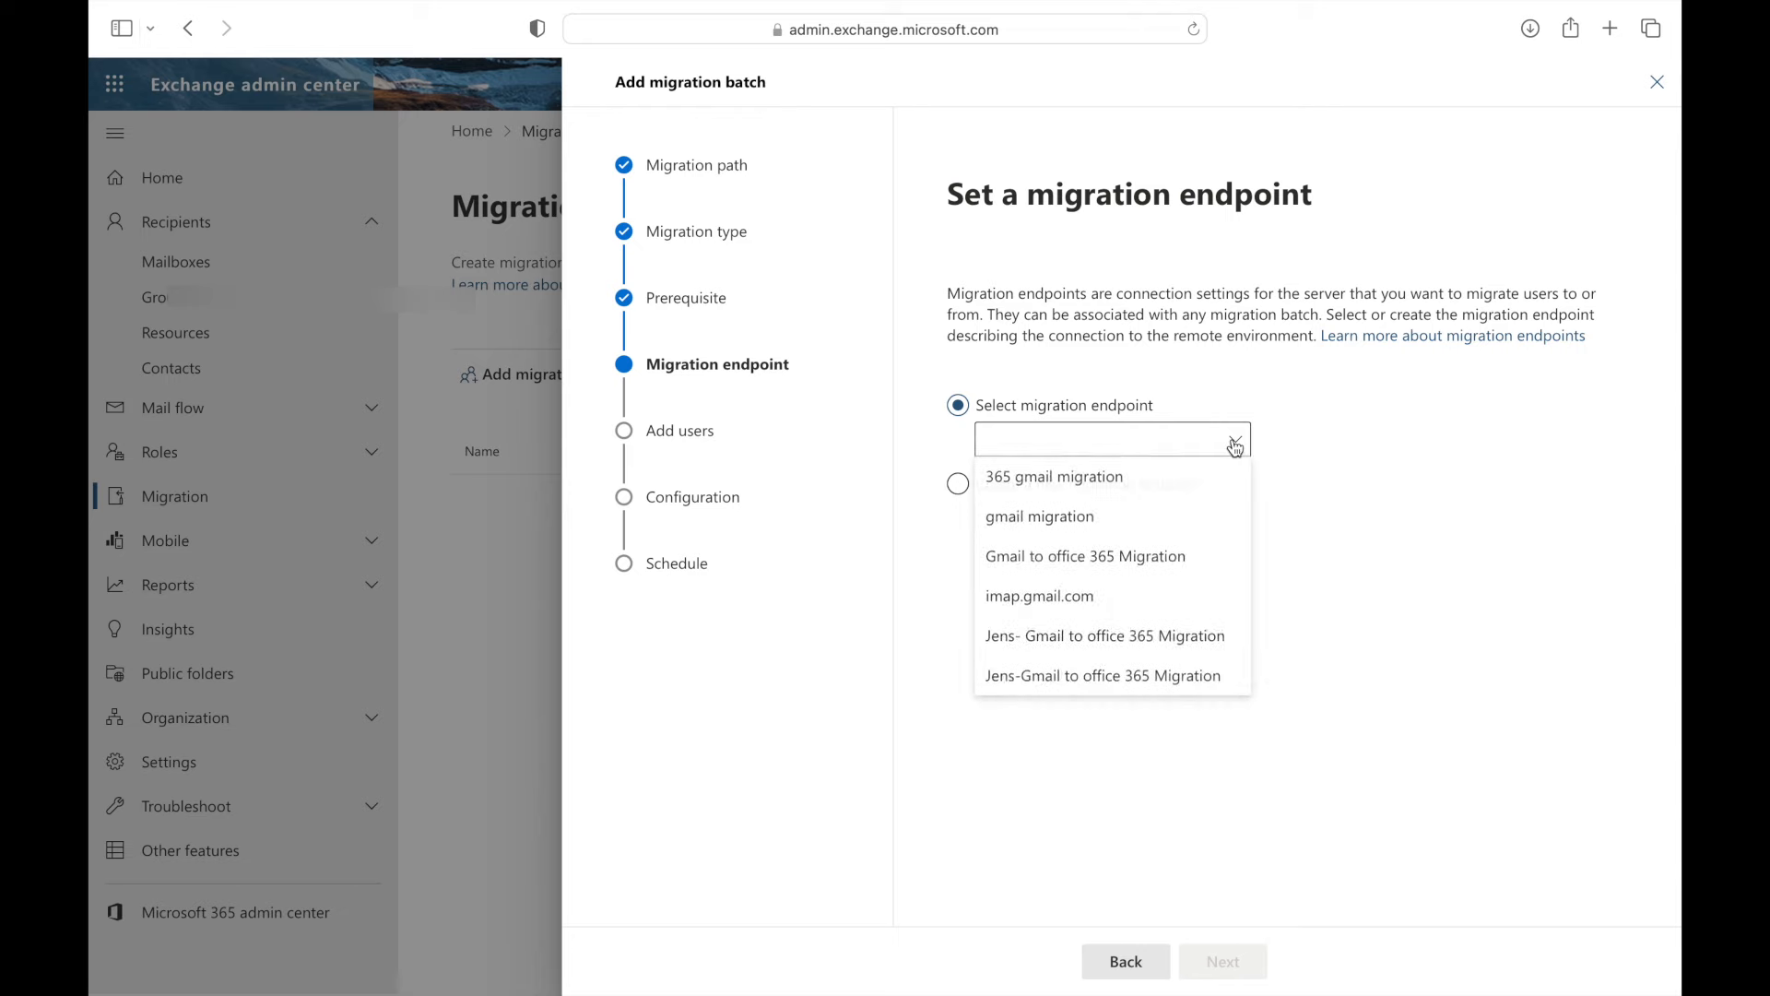
{"action": "left_click", "coordinate": [1107, 557]}
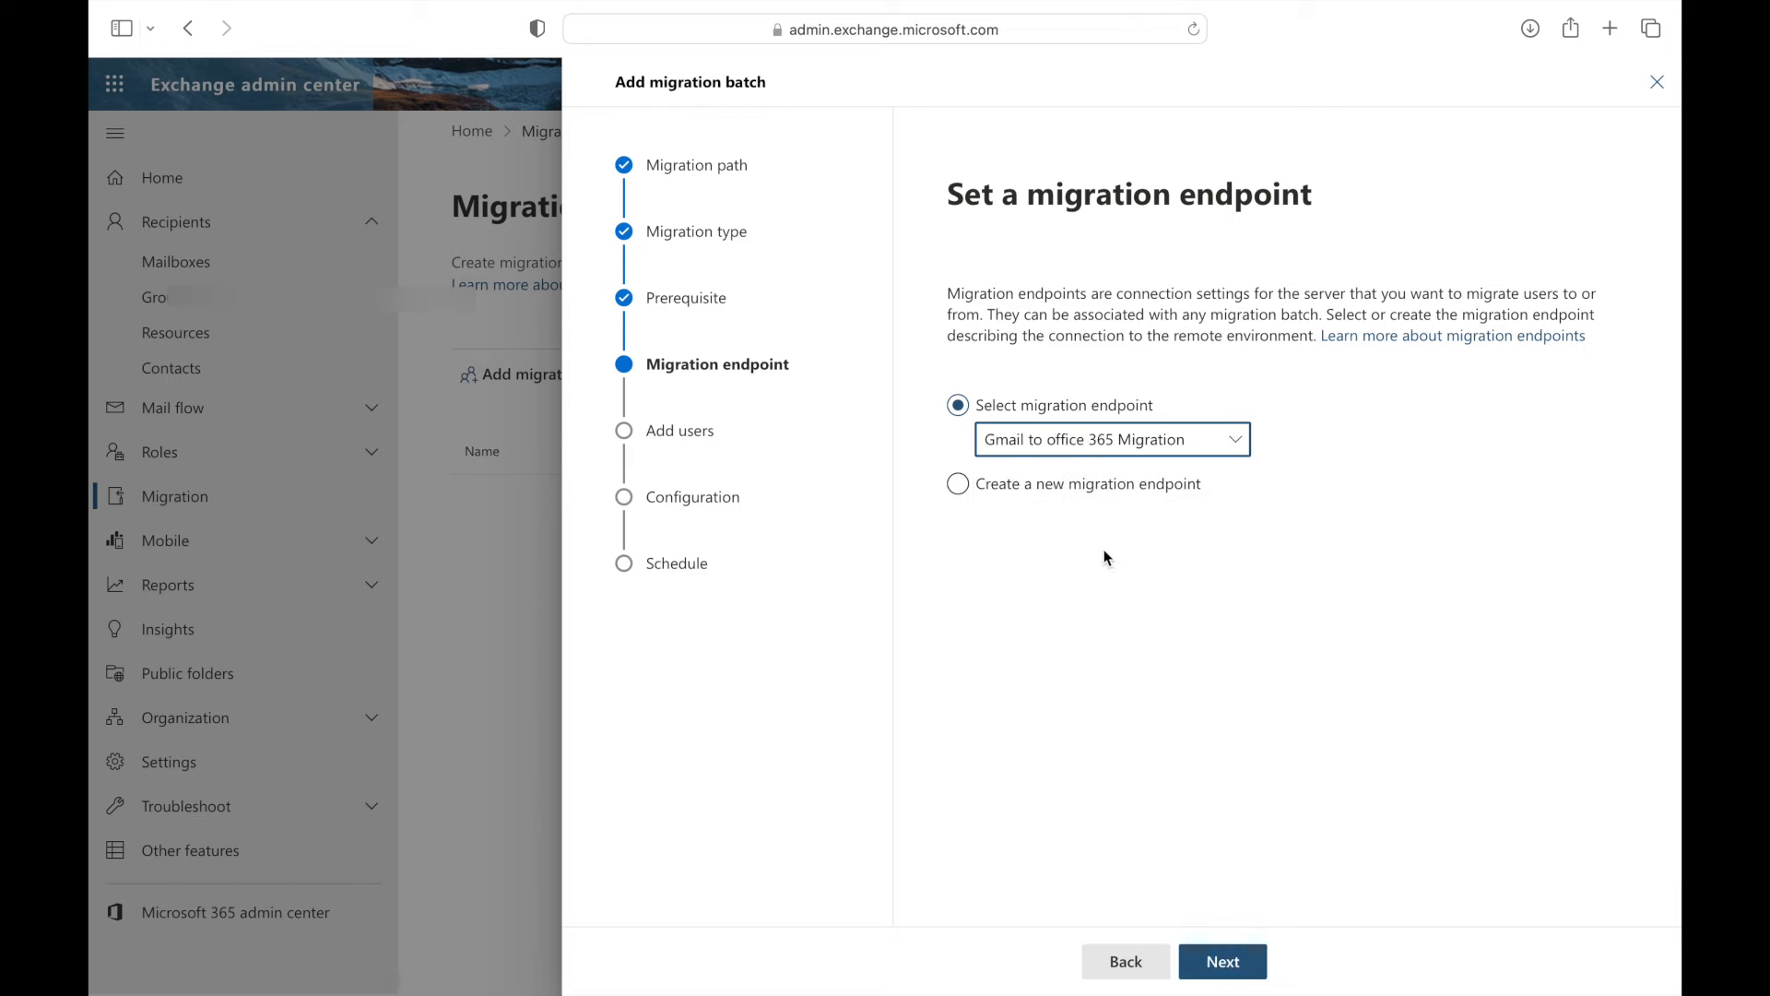
{"action": "left_click", "coordinate": [1223, 963]}
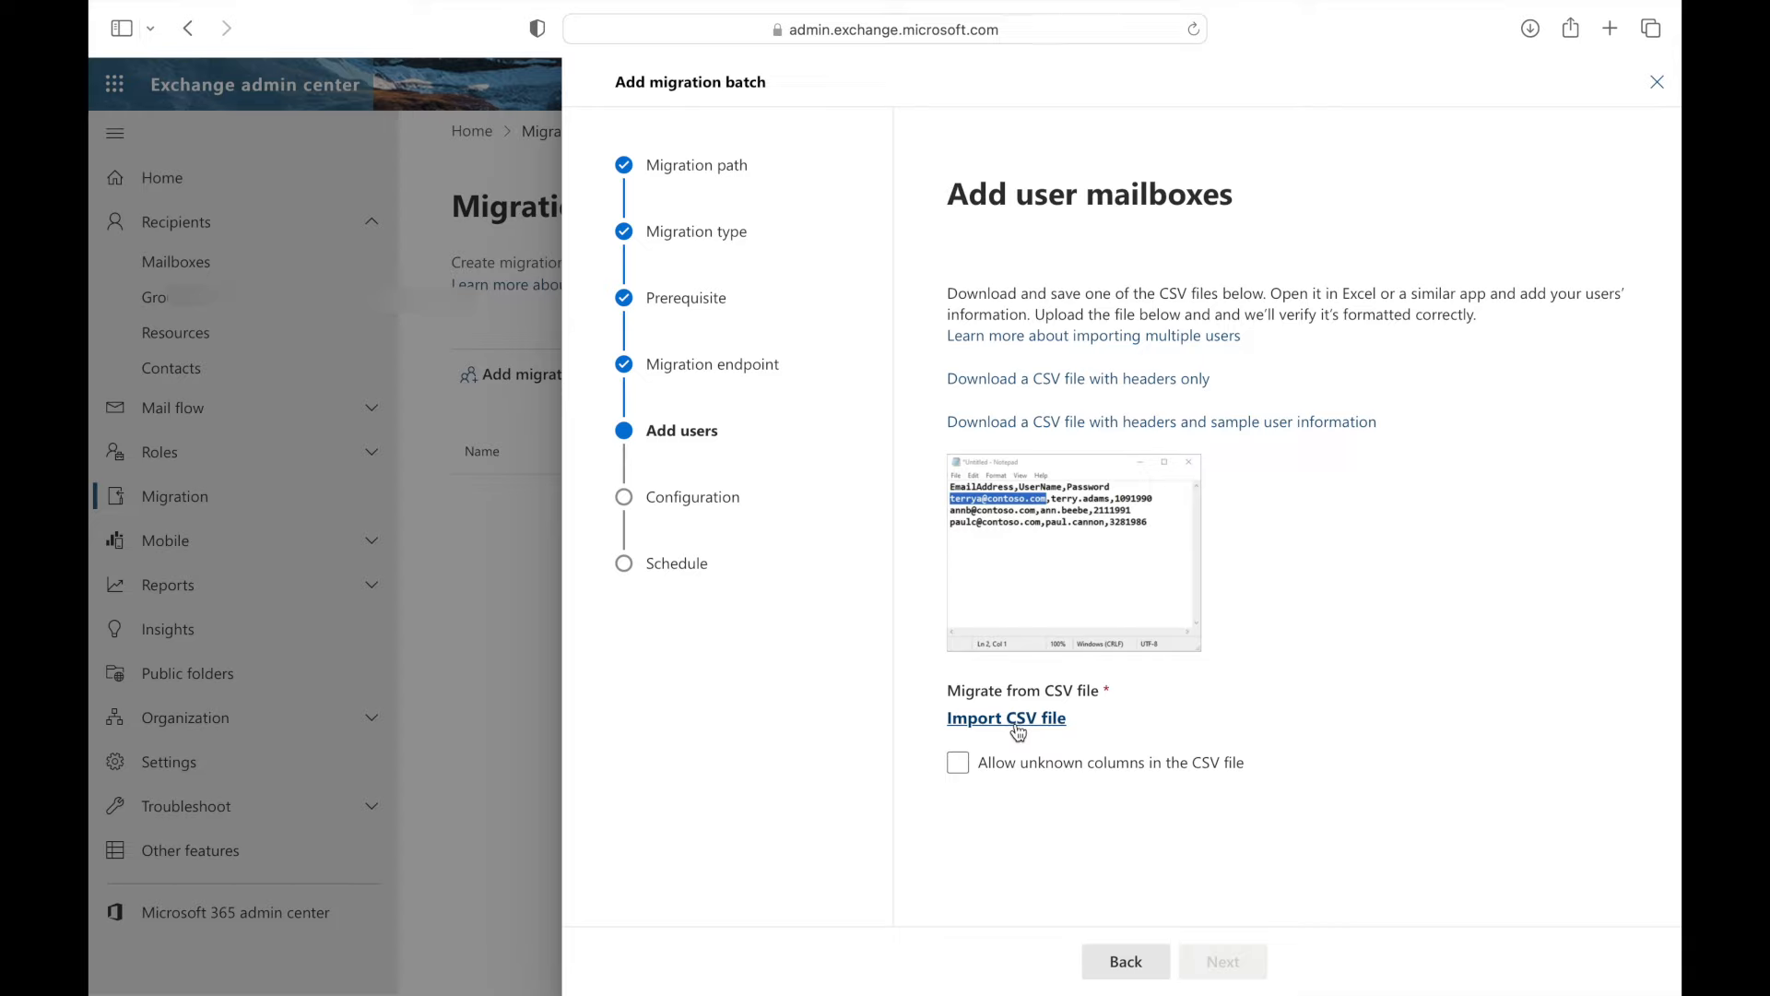
- Import 'Gmail to office 365.csv' as the user list, allowing unknown columns, and continue
{"action": "left_click", "coordinate": [1019, 725]}
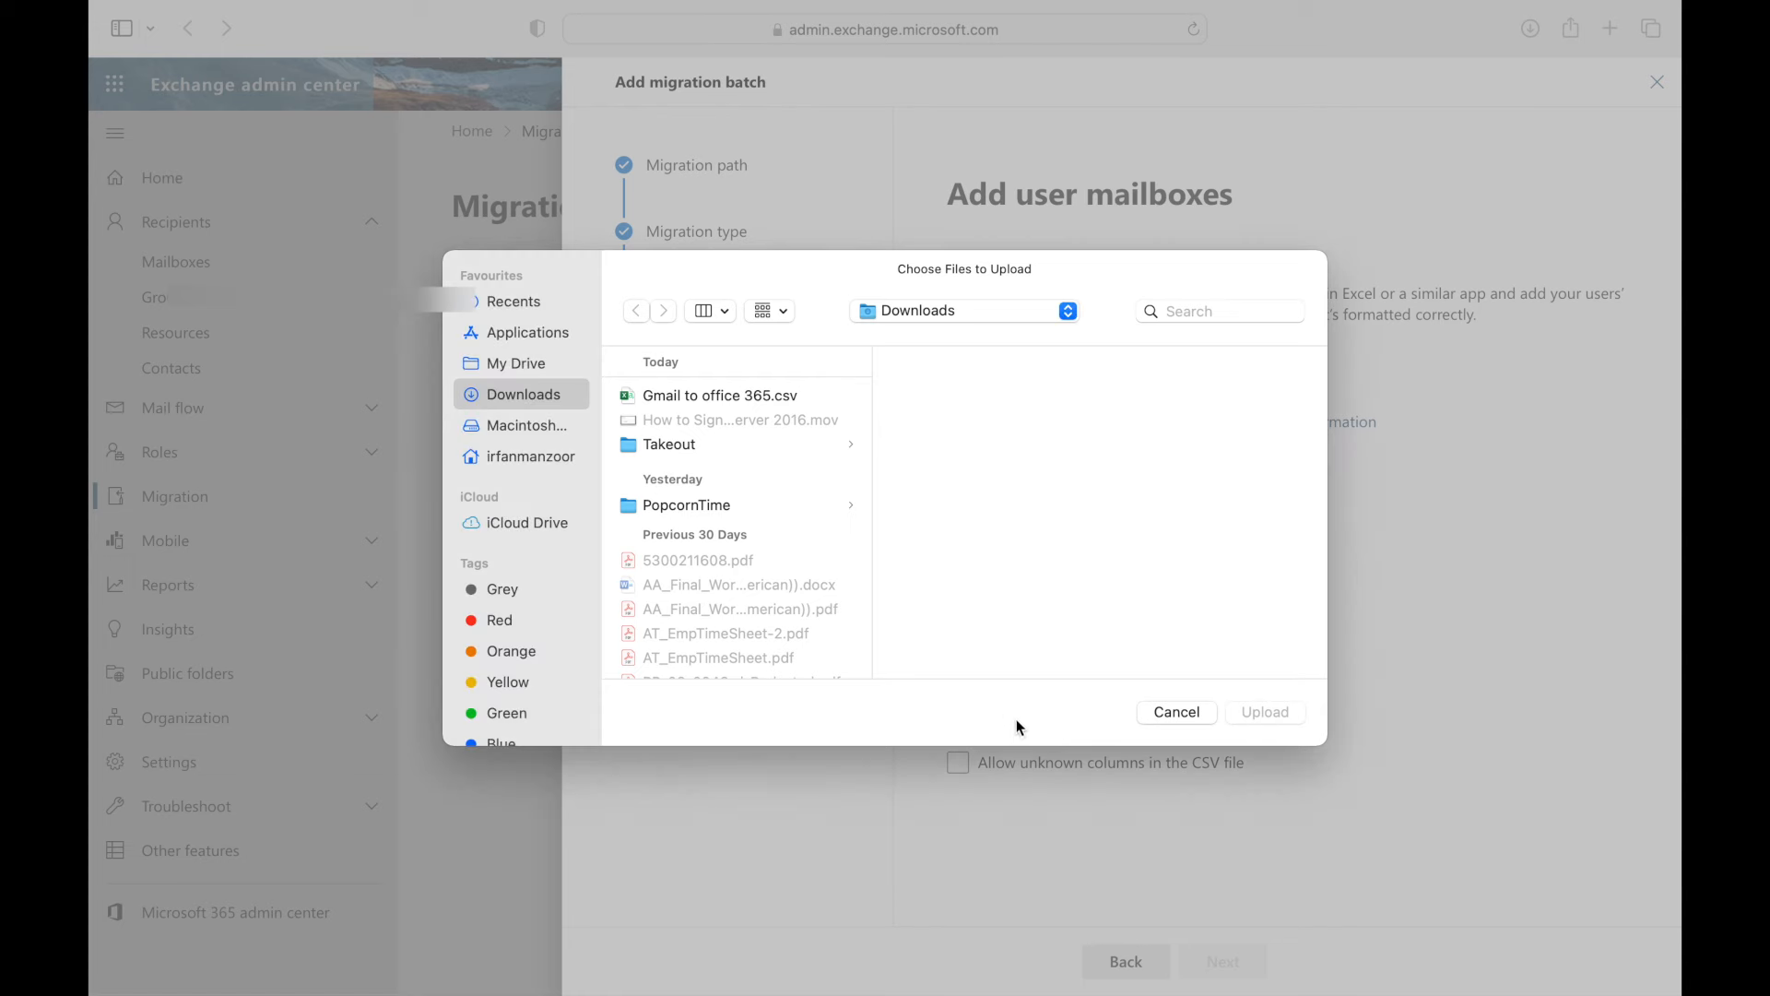
{"action": "double_click", "coordinate": [739, 396]}
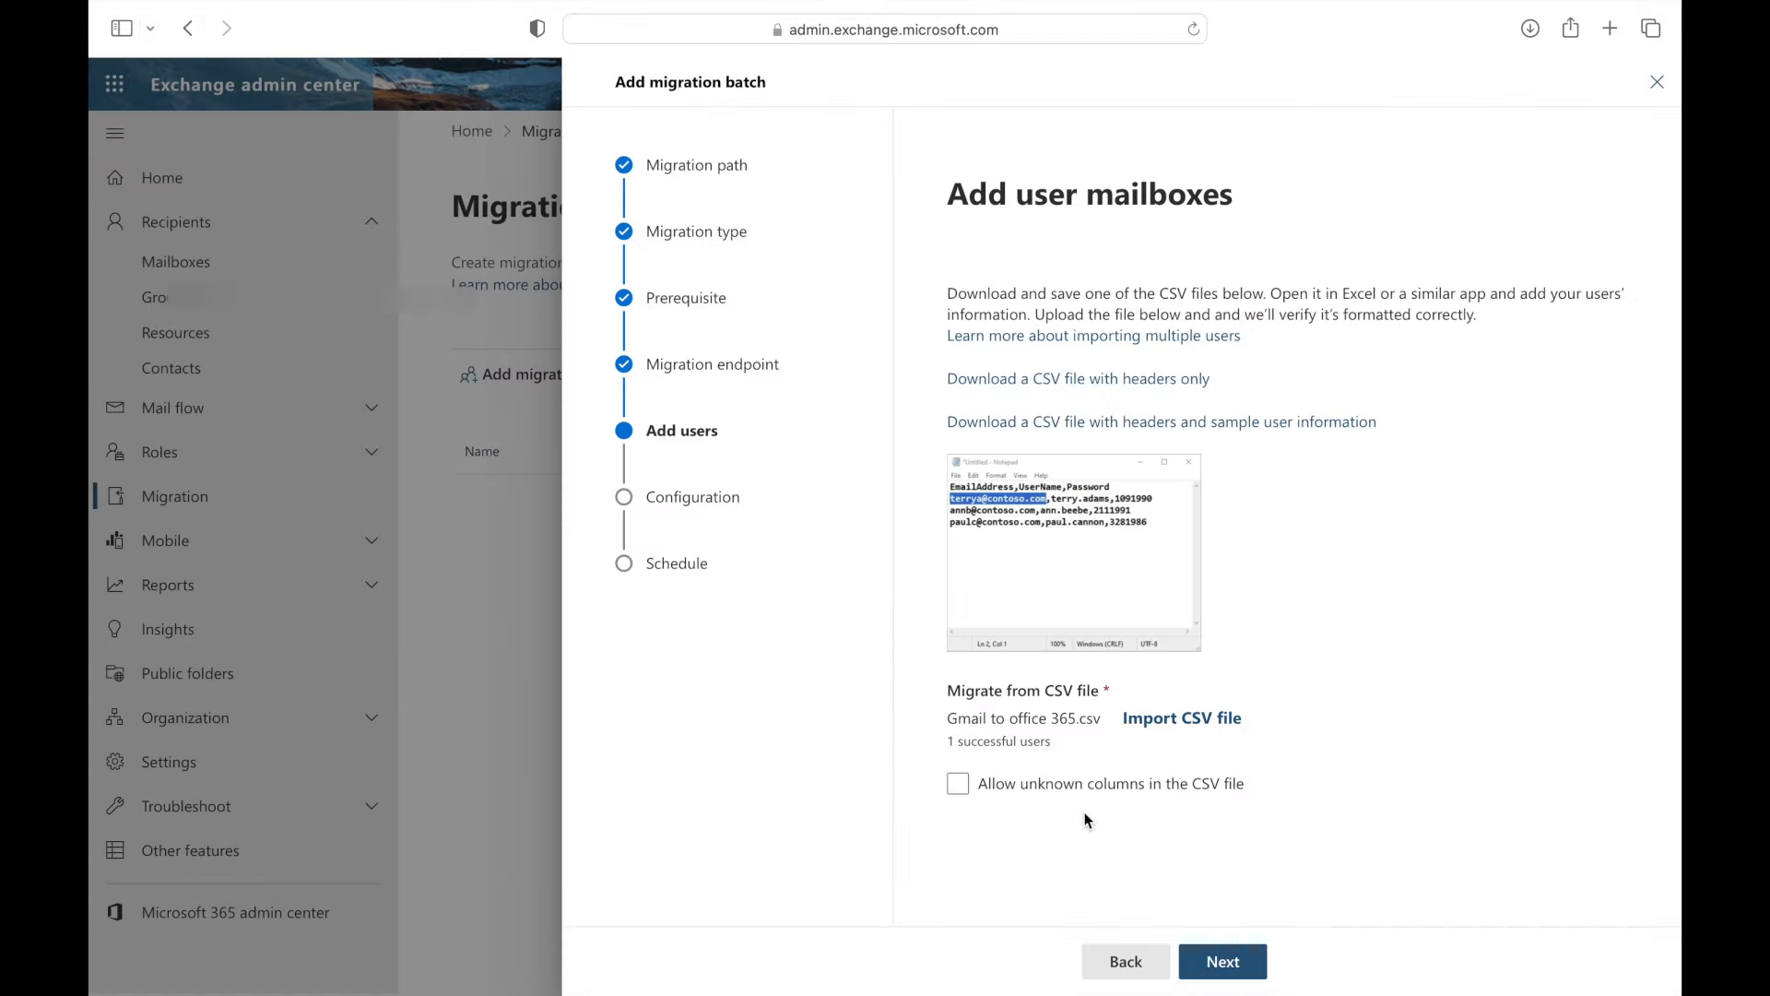
{"action": "left_click", "coordinate": [961, 787]}
{"action": "left_click", "coordinate": [1230, 968]}
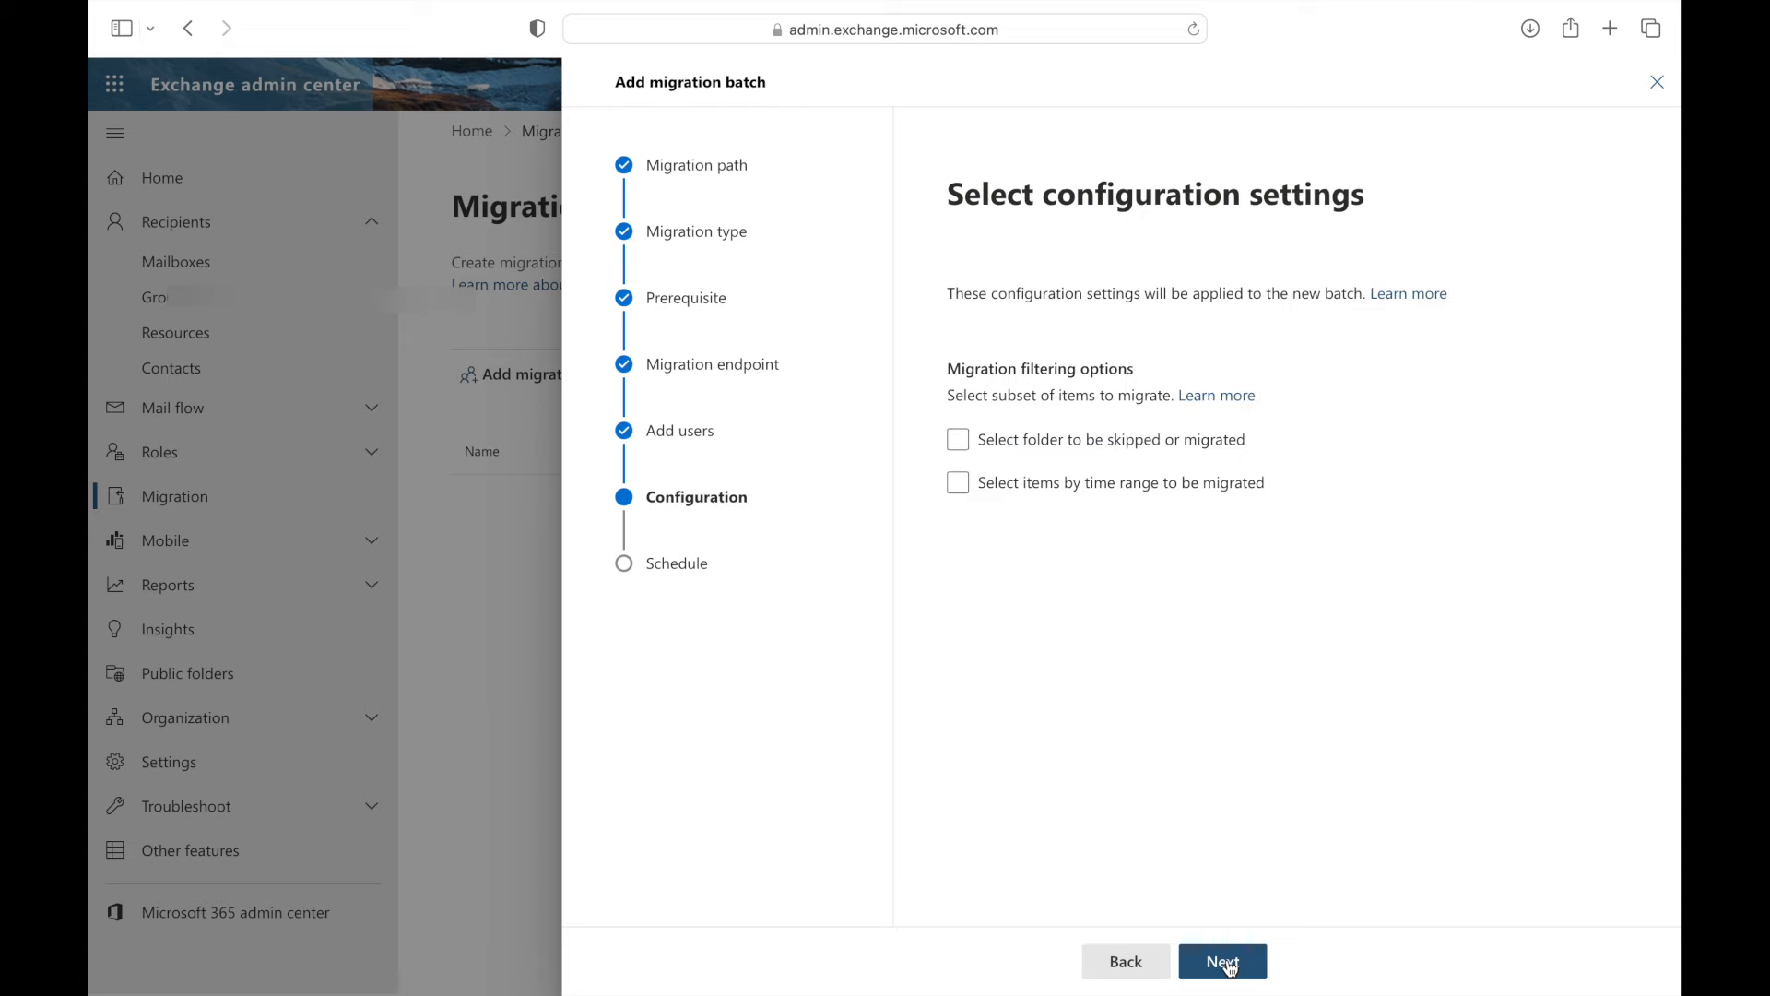
- Try the batch start options, then save the batch set to 'Automatically start the batch'
{"action": "left_click", "coordinate": [1230, 968]}
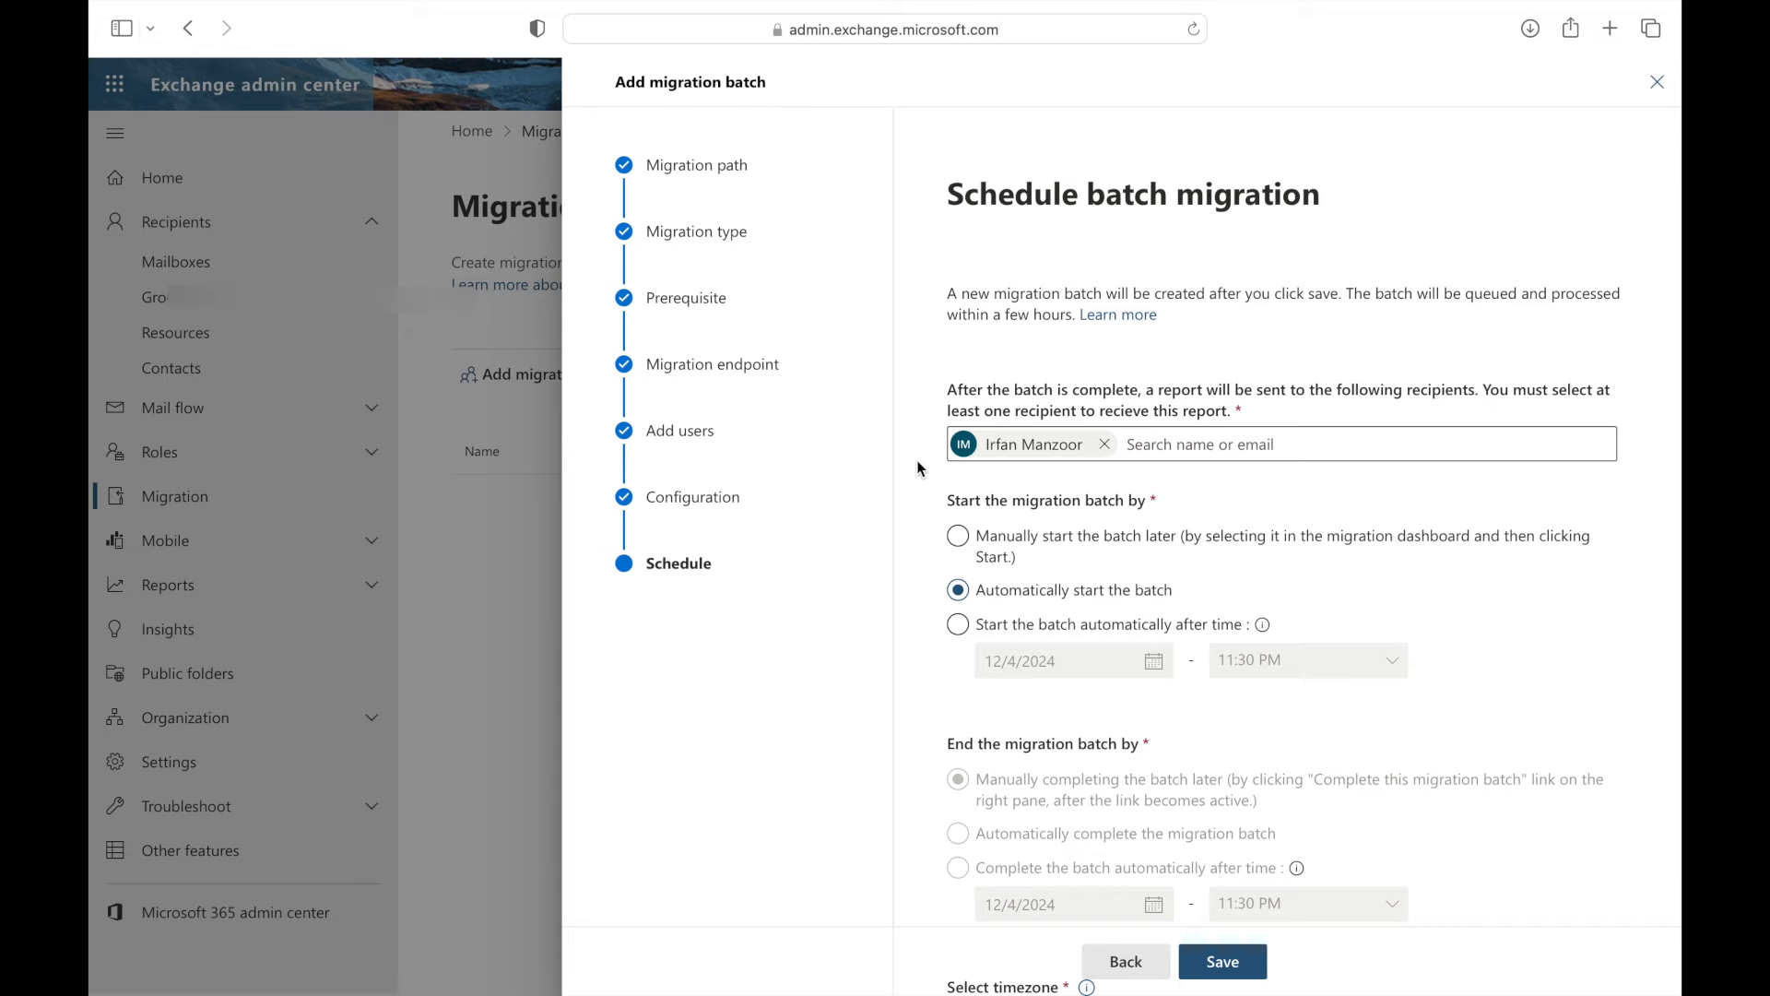
{"action": "scroll", "coordinate": [926, 499], "scroll_direction": "down", "scroll_amount": 1}
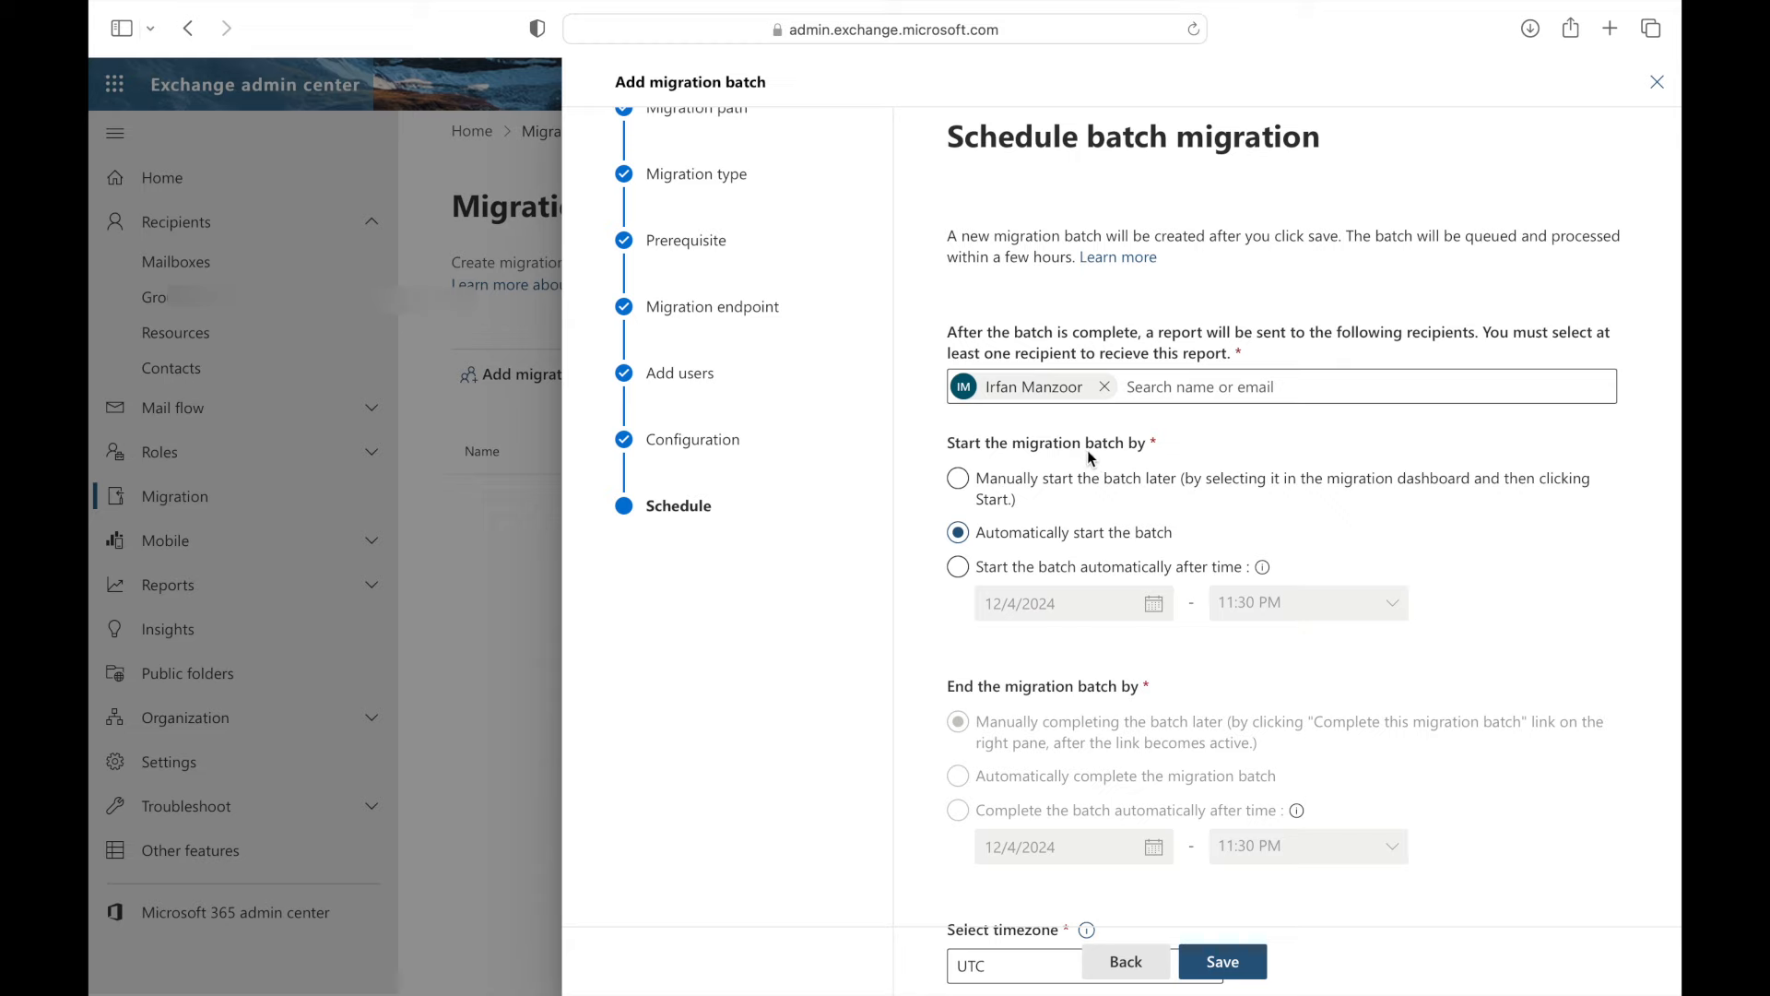
{"action": "left_click", "coordinate": [959, 479]}
{"action": "left_click", "coordinate": [960, 533]}
{"action": "left_click", "coordinate": [960, 569]}
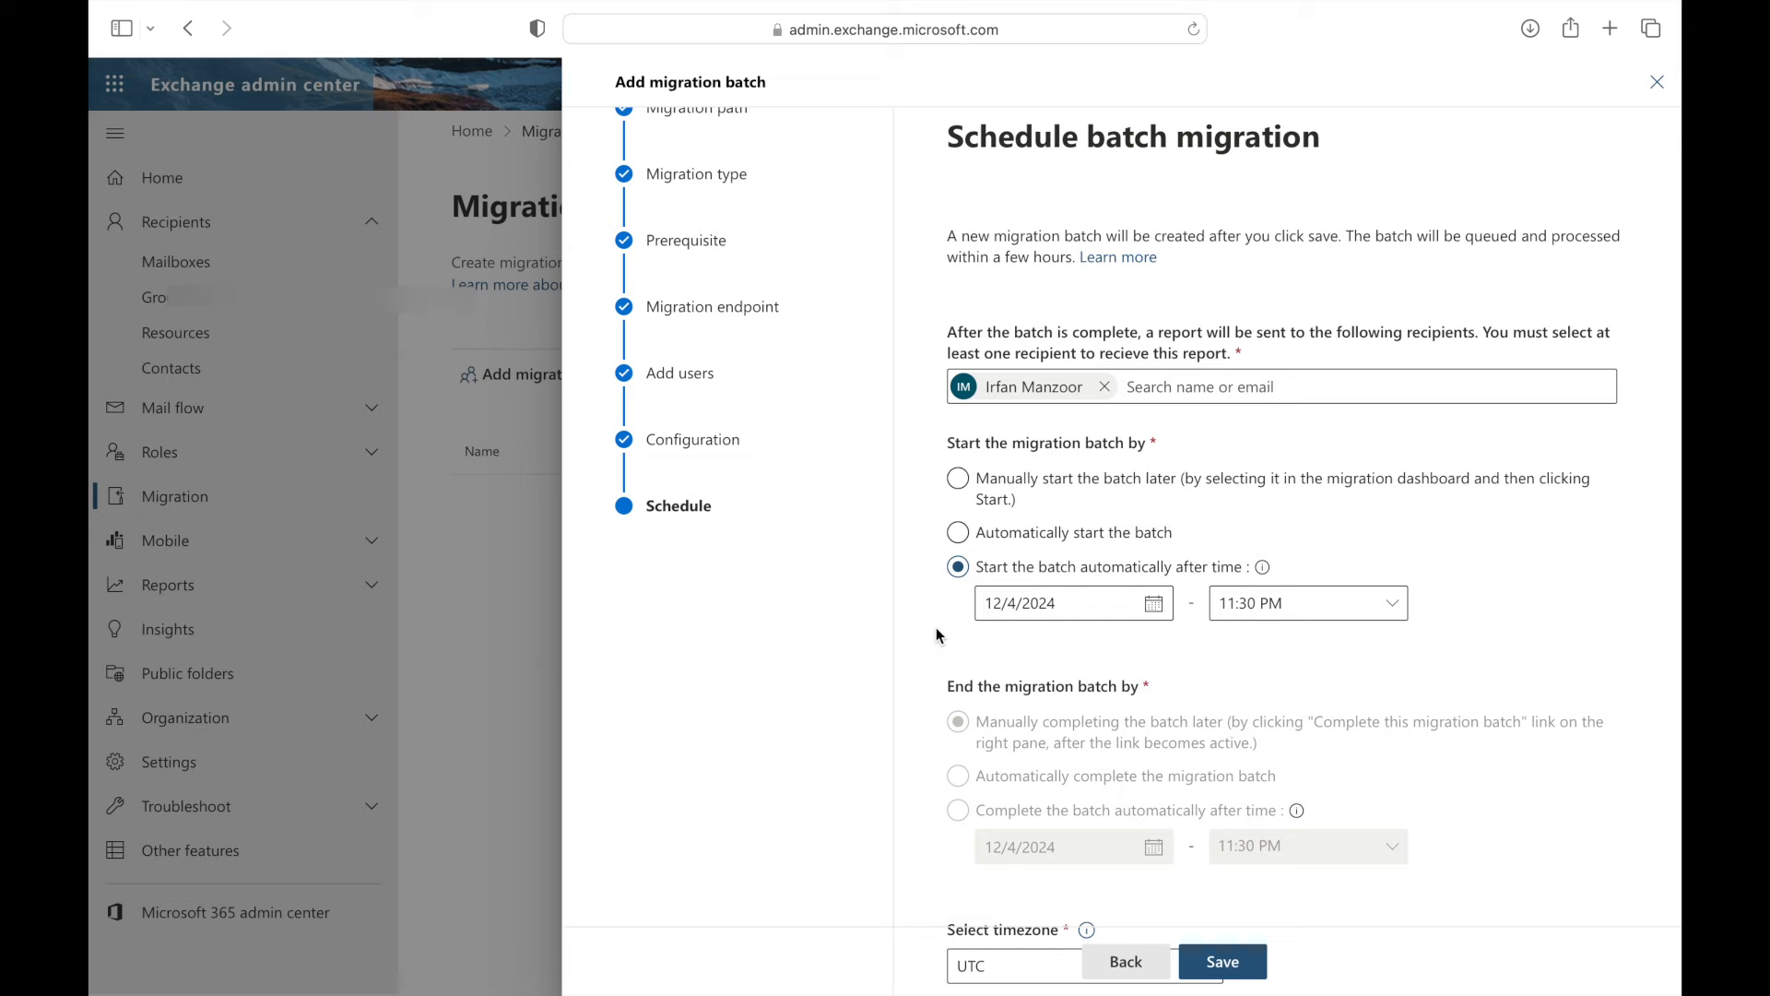
{"action": "left_click", "coordinate": [1268, 623]}
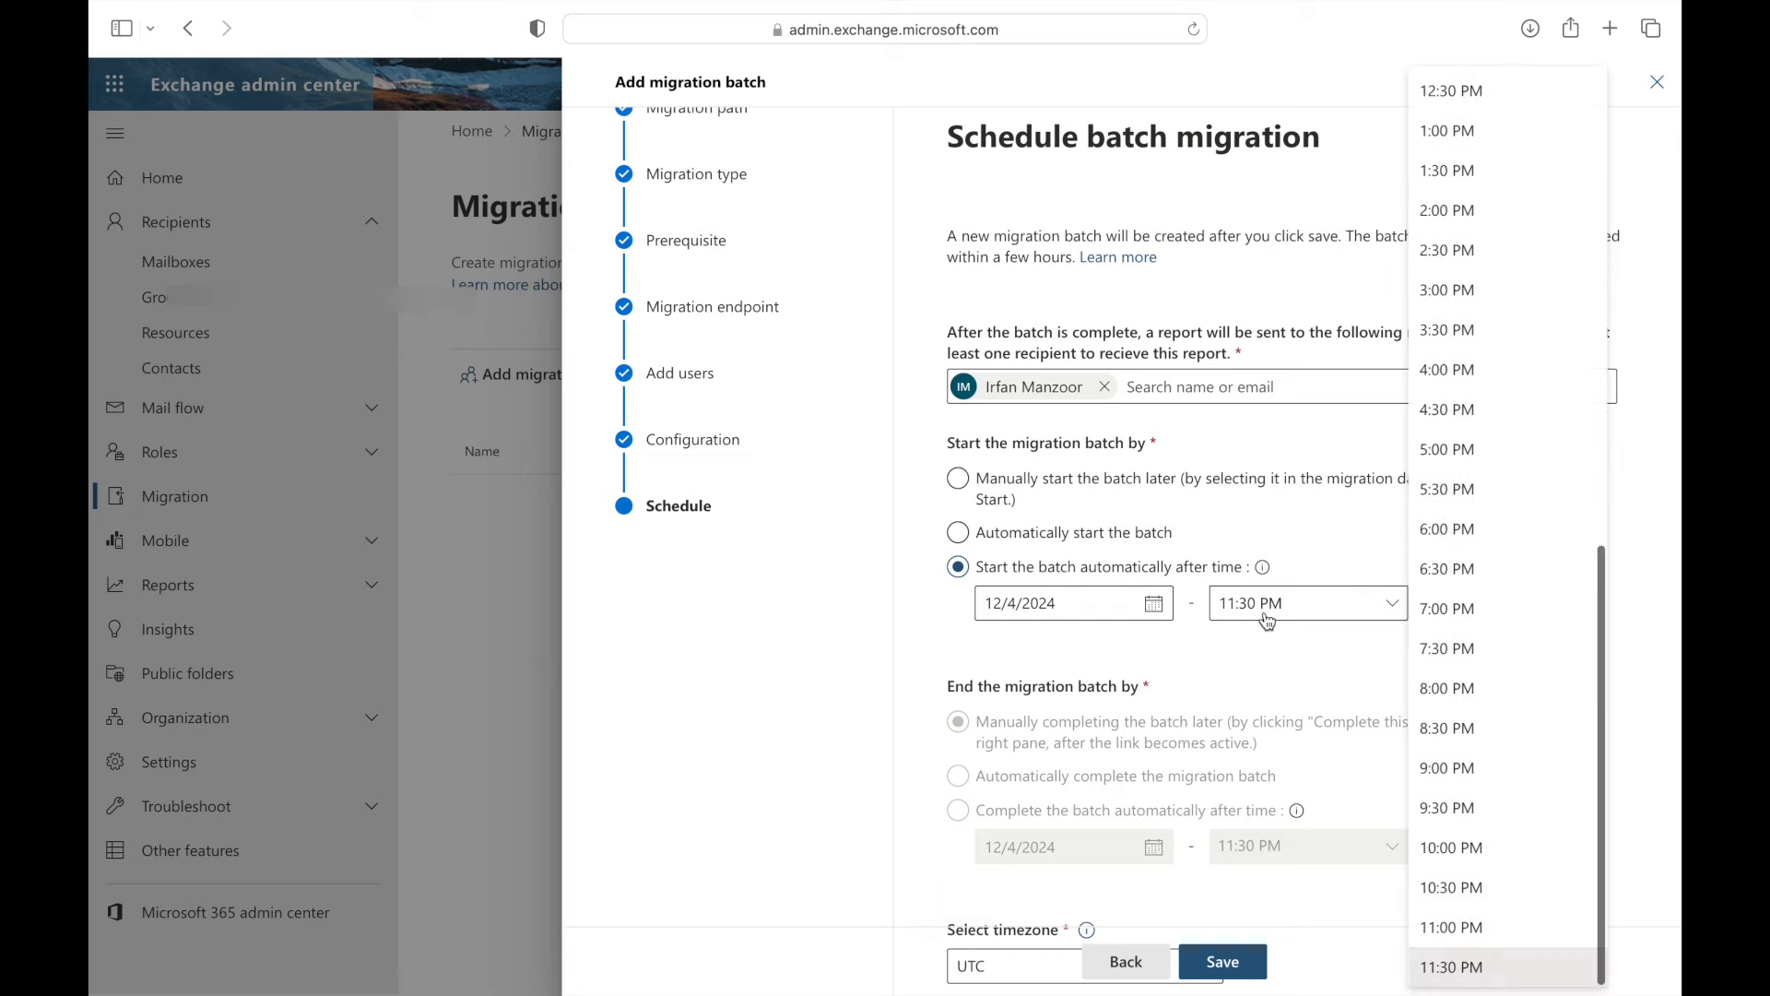
{"action": "left_click", "coordinate": [1161, 618]}
{"action": "left_click", "coordinate": [936, 595]}
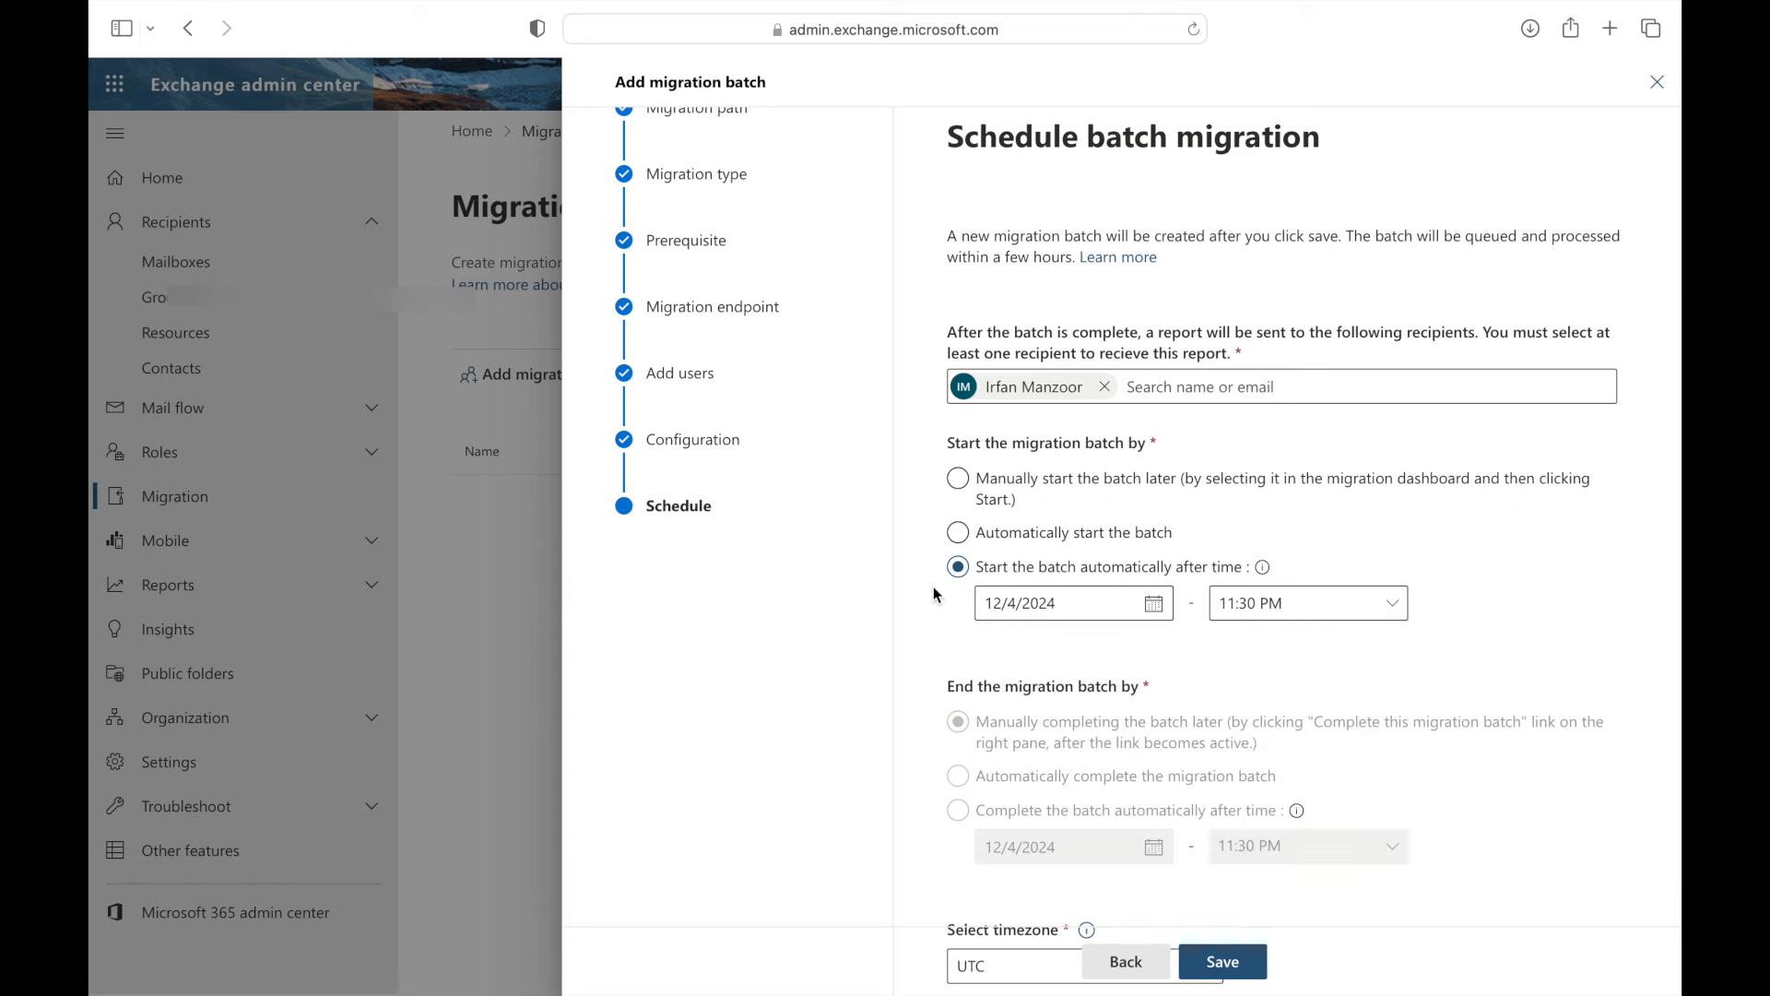
{"action": "left_click", "coordinate": [960, 534]}
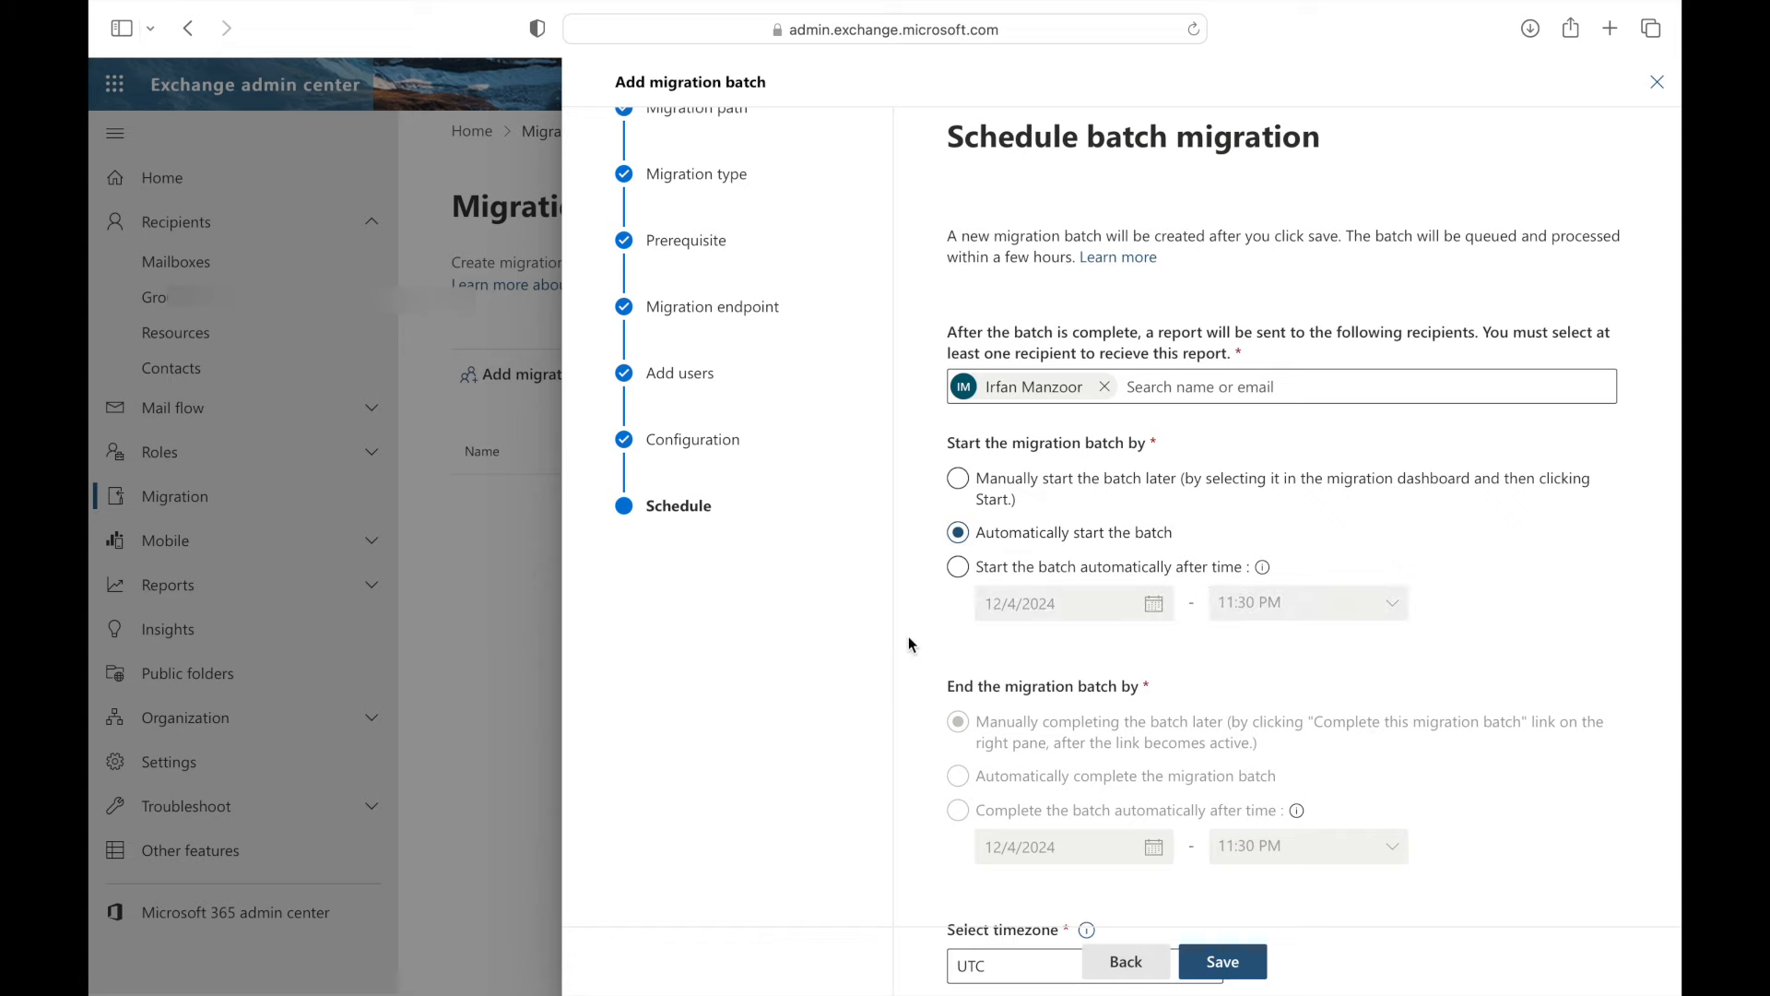
{"action": "scroll", "coordinate": [925, 636], "scroll_direction": "down", "scroll_amount": 3}
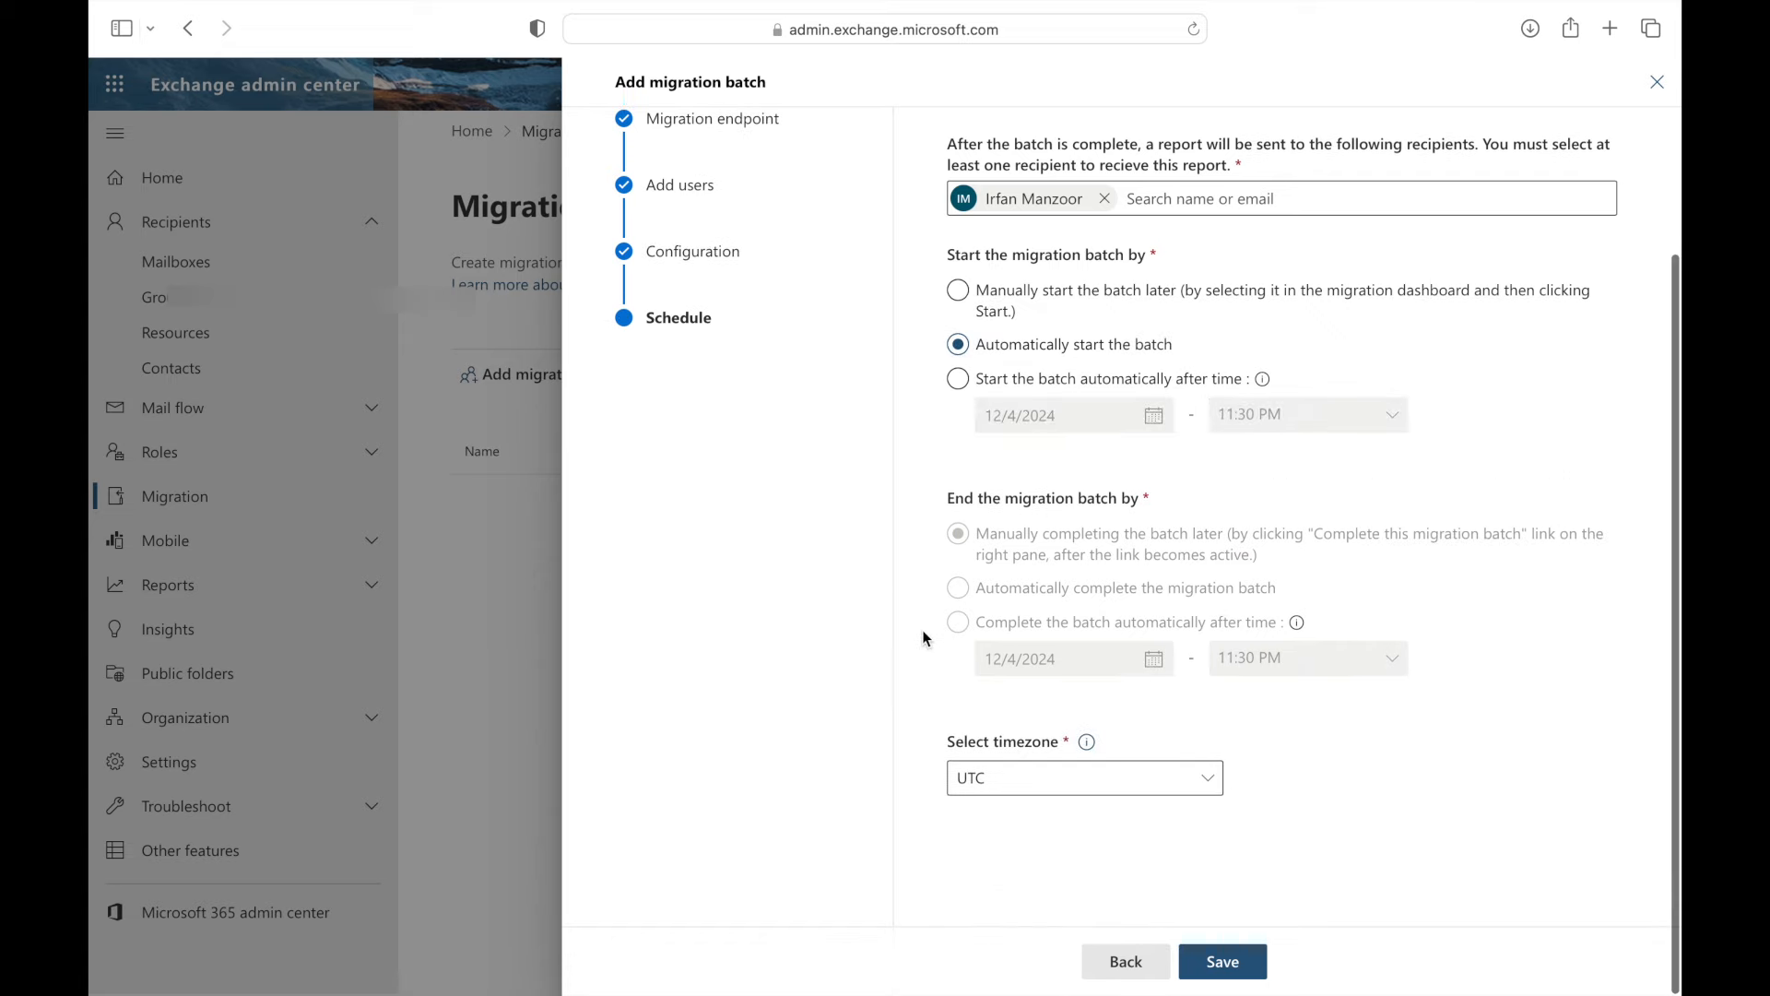
{"action": "left_click", "coordinate": [1224, 964]}
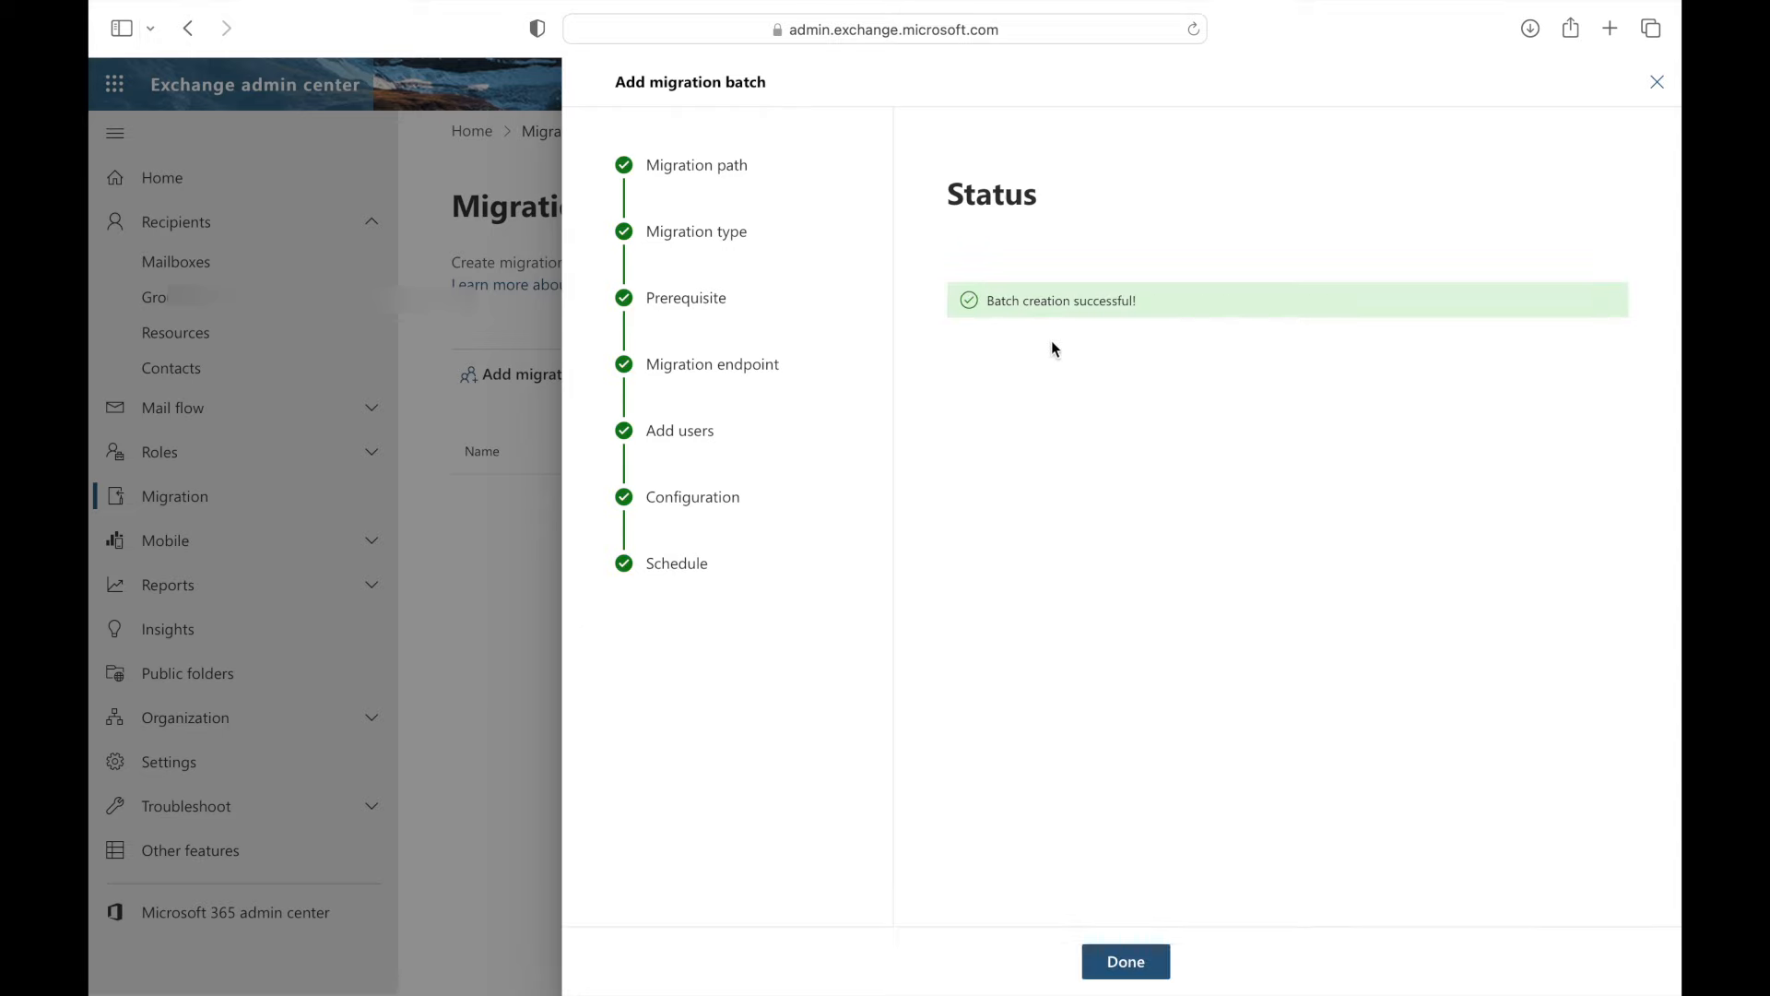
- Close the wizard, select the 'Office 365' batch and refresh the list to confirm it is Syncing
{"action": "left_click", "coordinate": [1121, 964]}
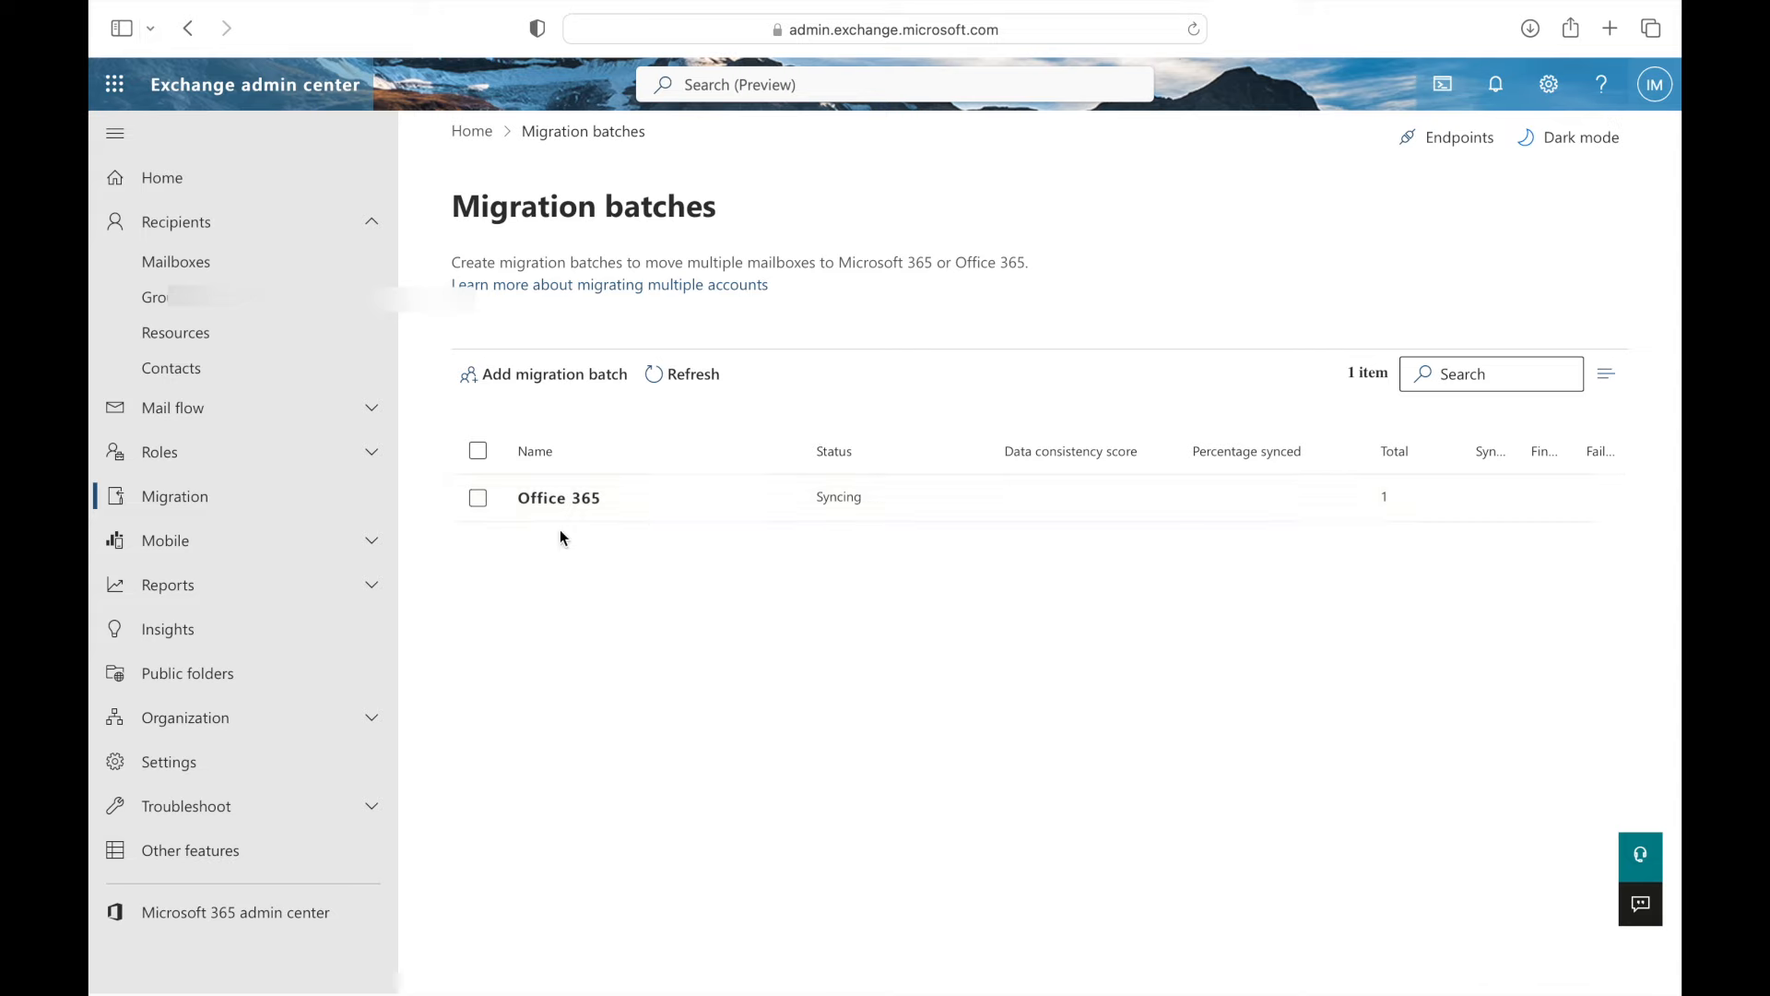
{"action": "left_click", "coordinate": [479, 498]}
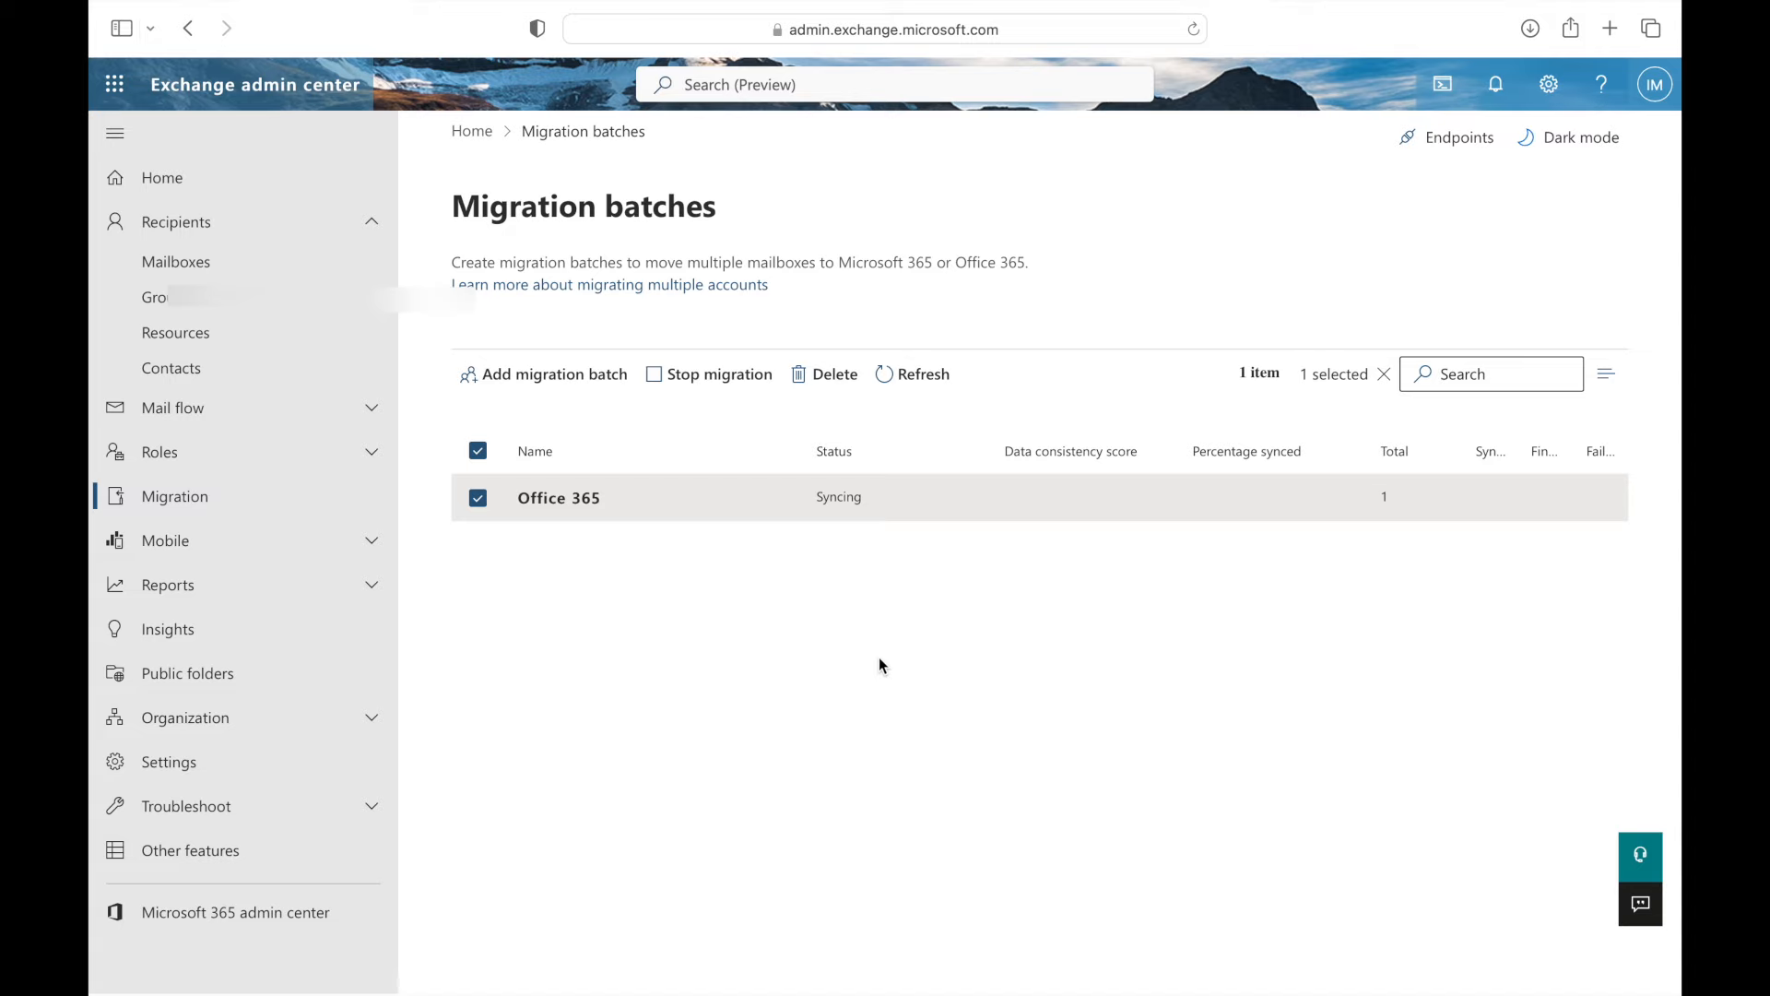
{"action": "left_click", "coordinate": [893, 379]}
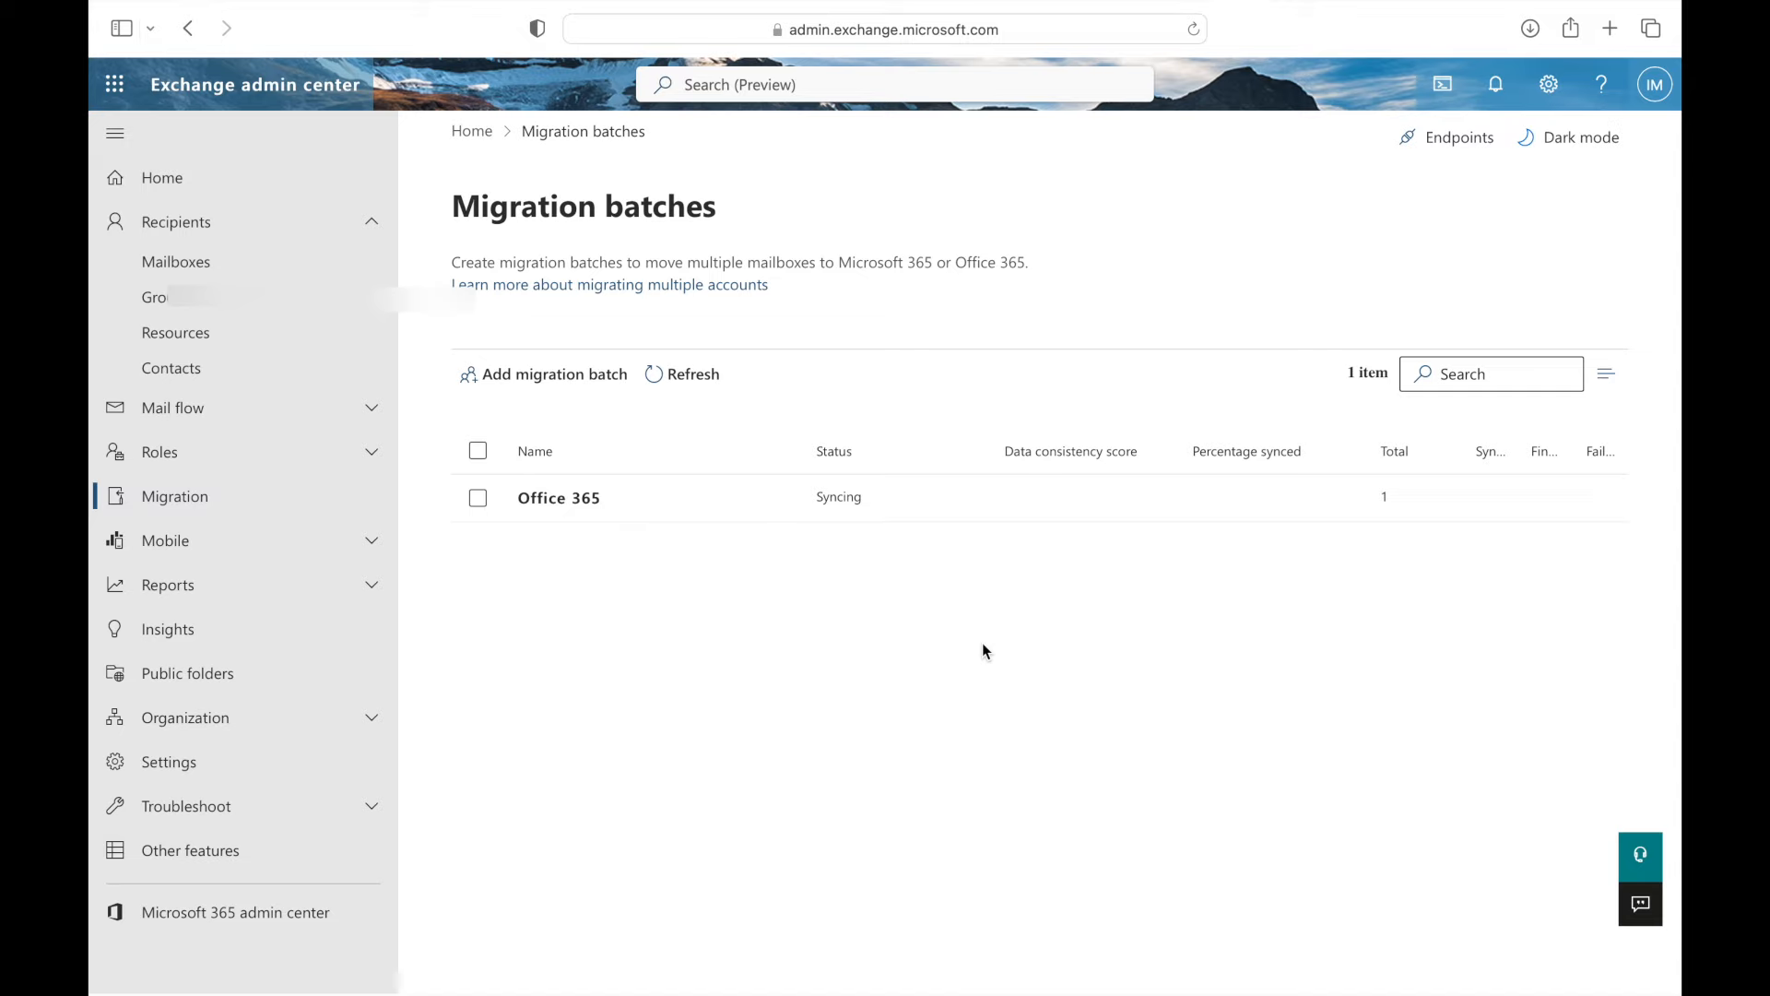
{"action": "key", "text": "ctrl+Left"}
{"action": "key", "text": "ctrl+Left"}
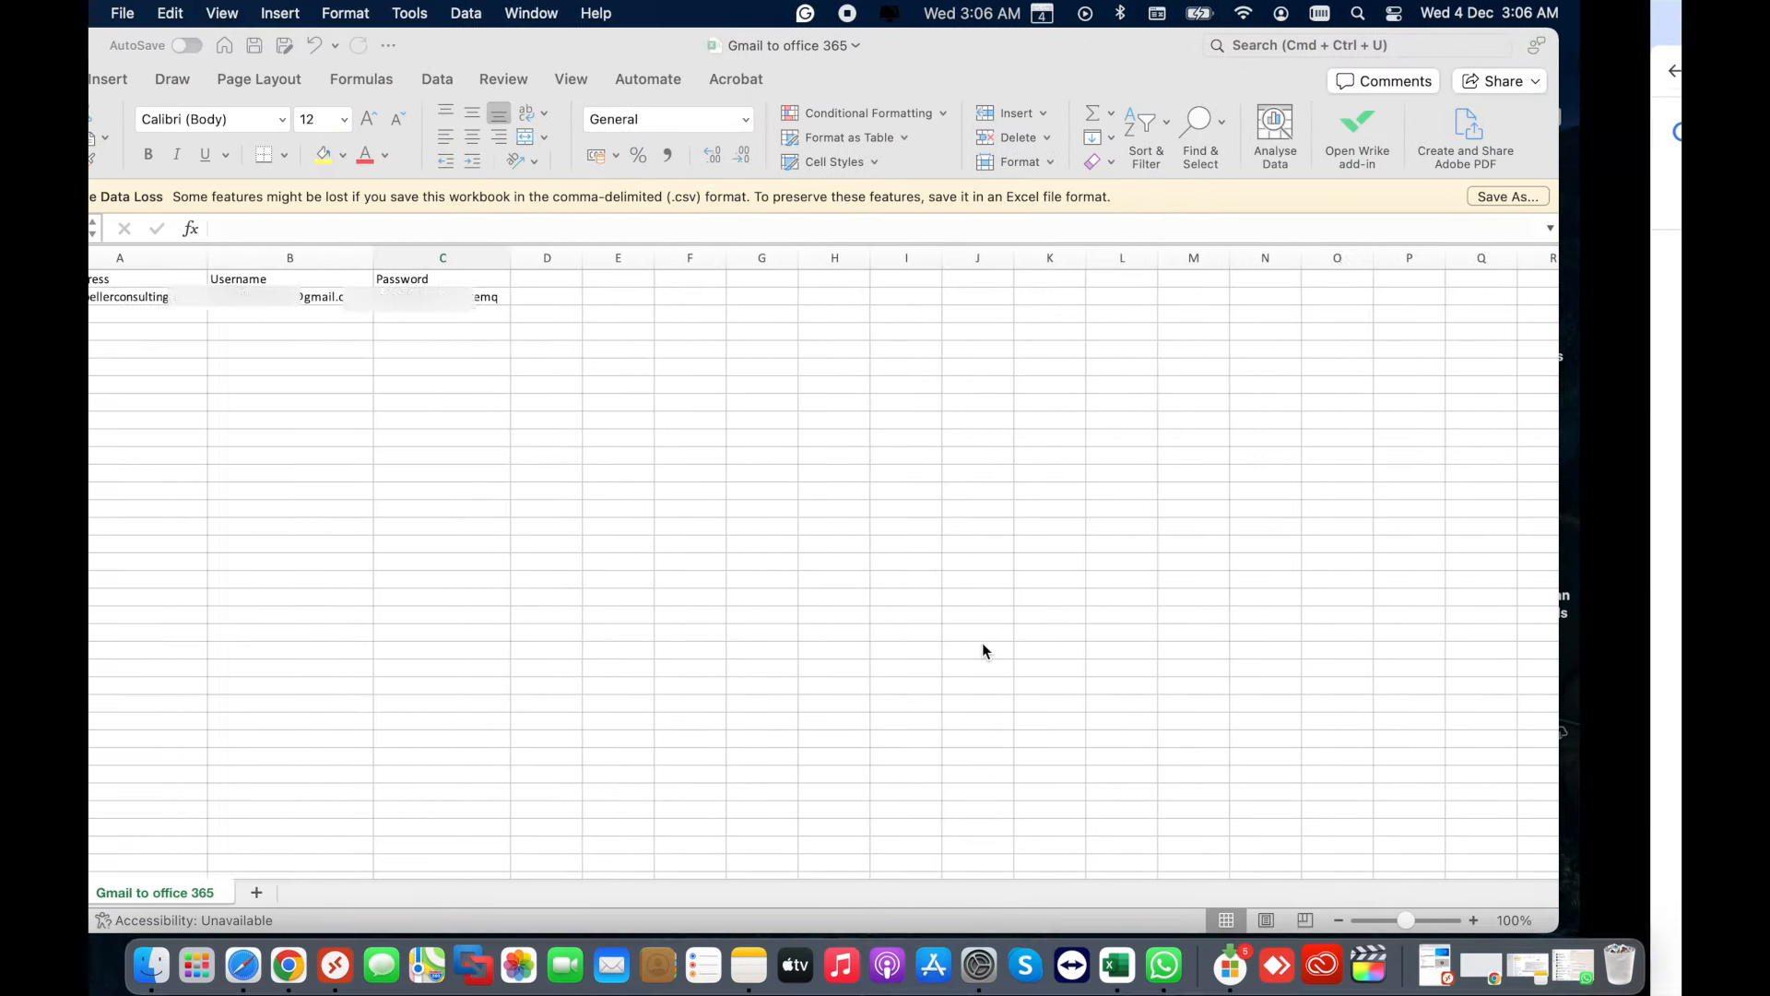
{"action": "left_click", "coordinate": [788, 499]}
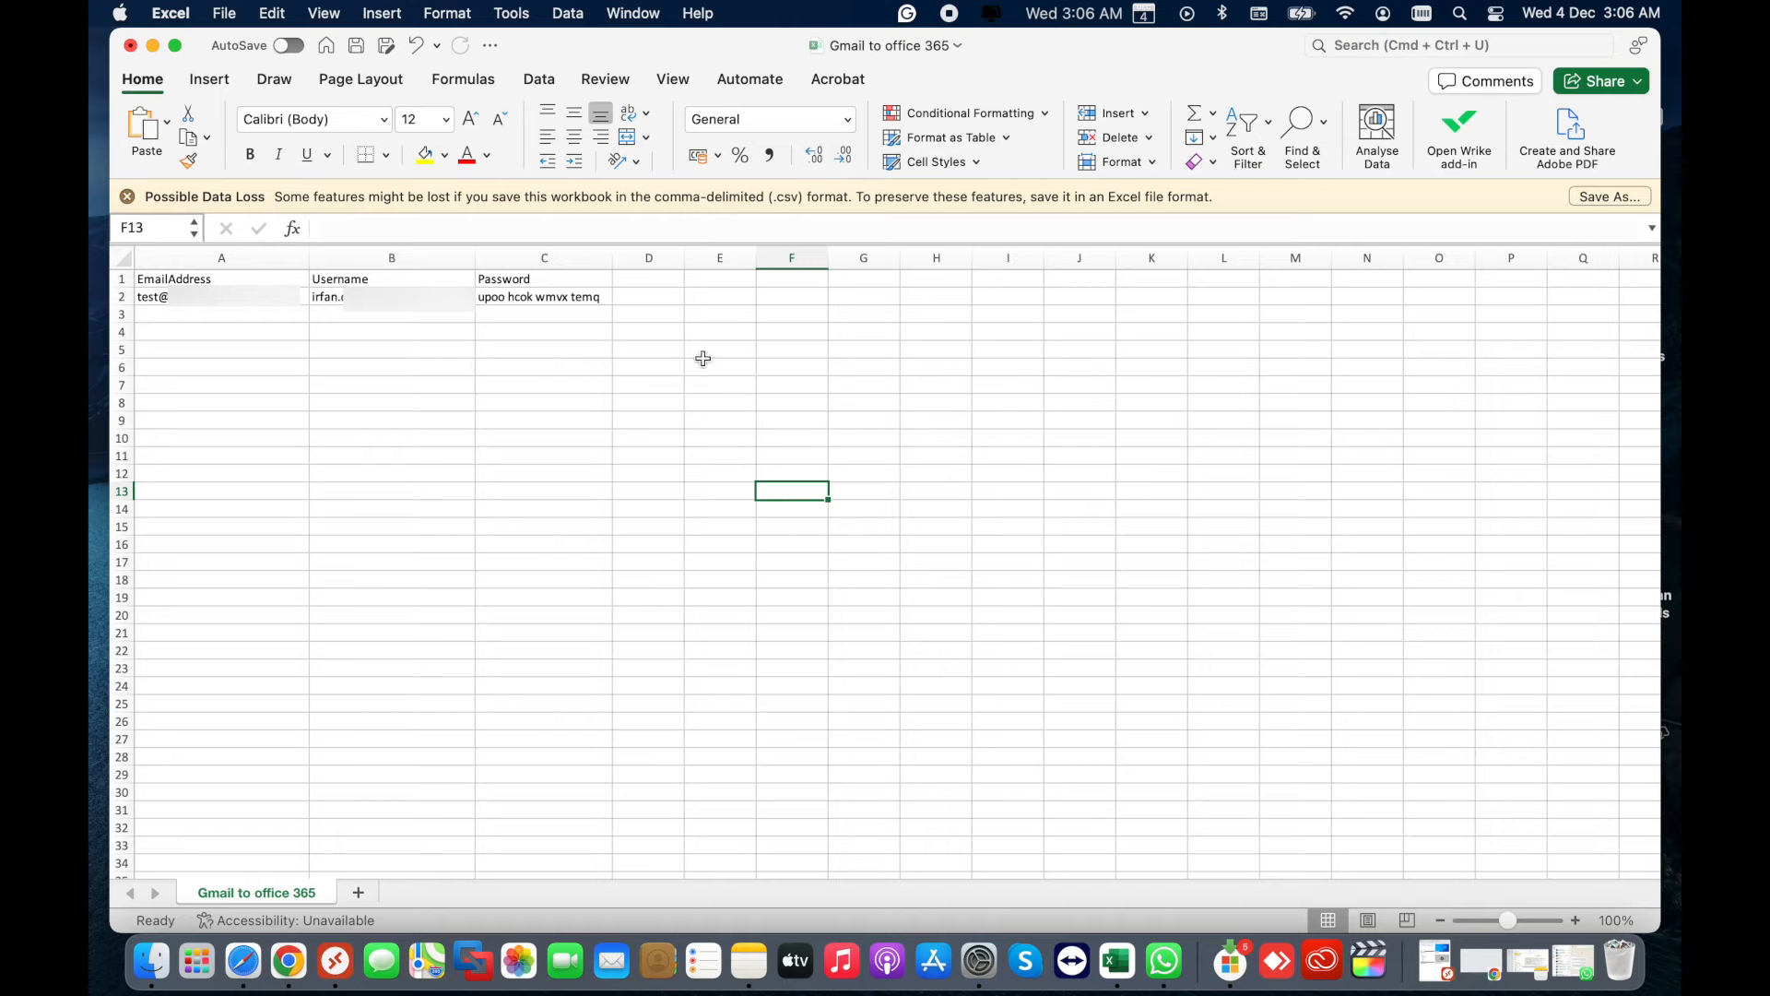
{"action": "key", "text": "ctrl+Right"}
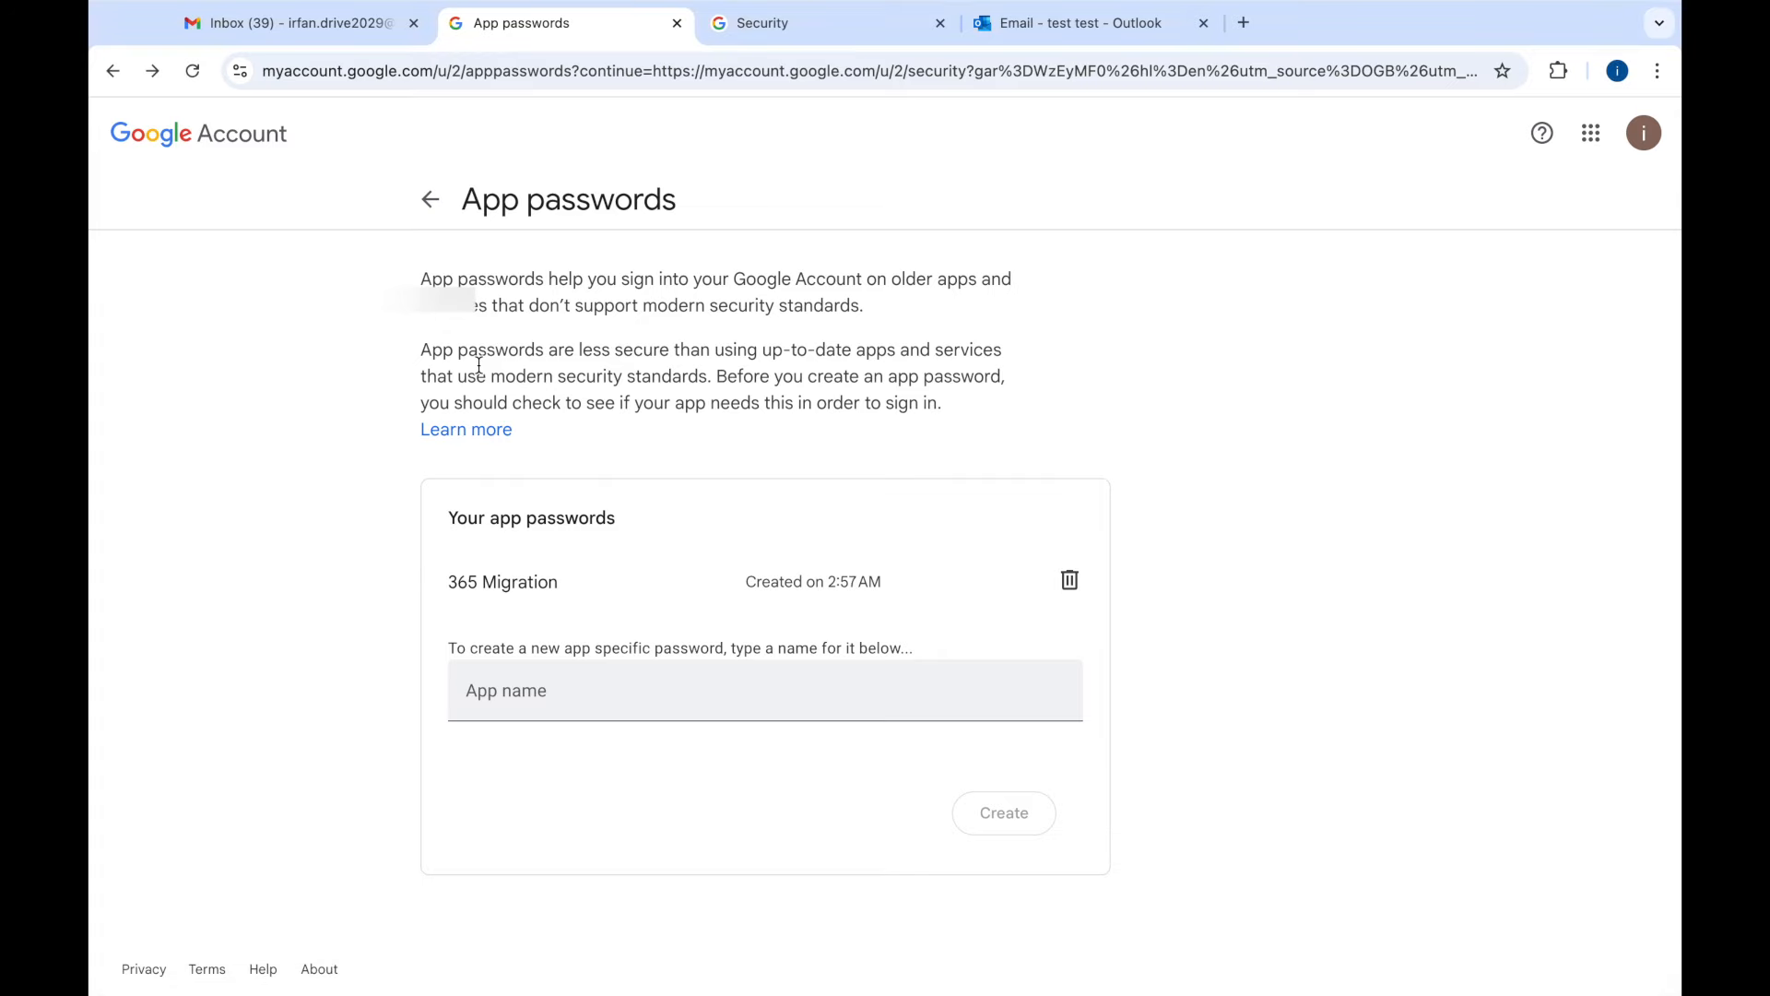
{"action": "key", "text": "ctrl+Left"}
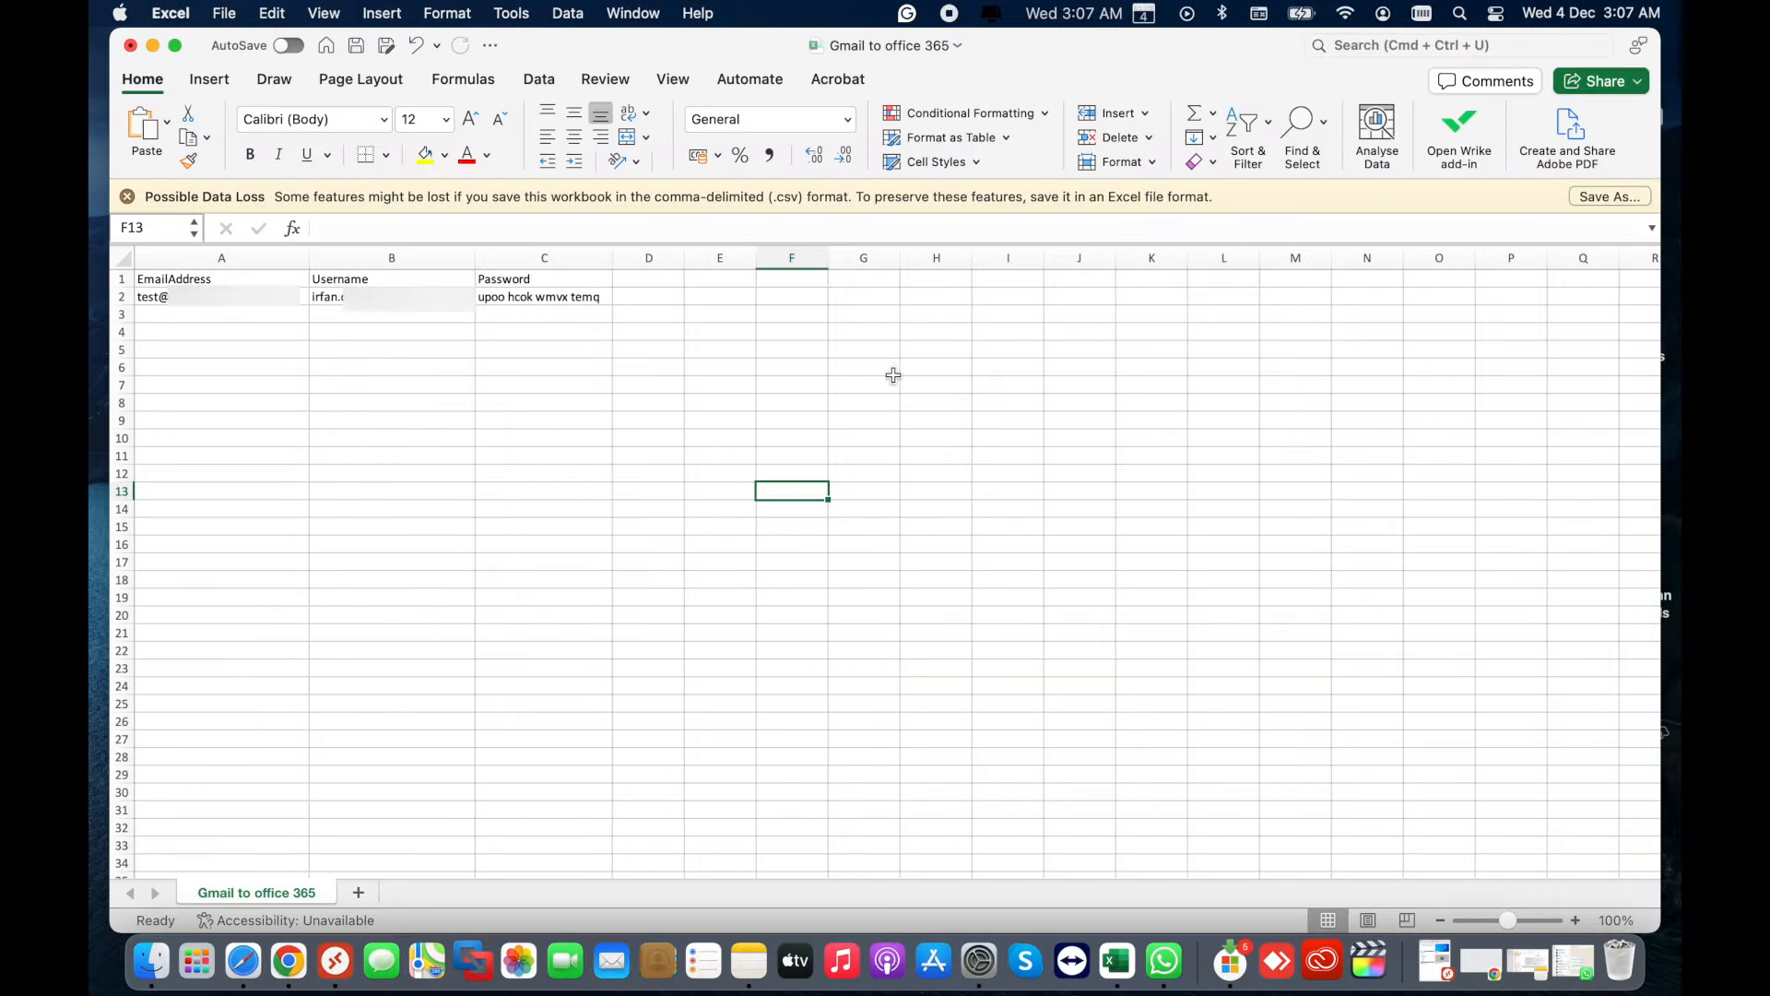
{"action": "left_click", "coordinate": [841, 459]}
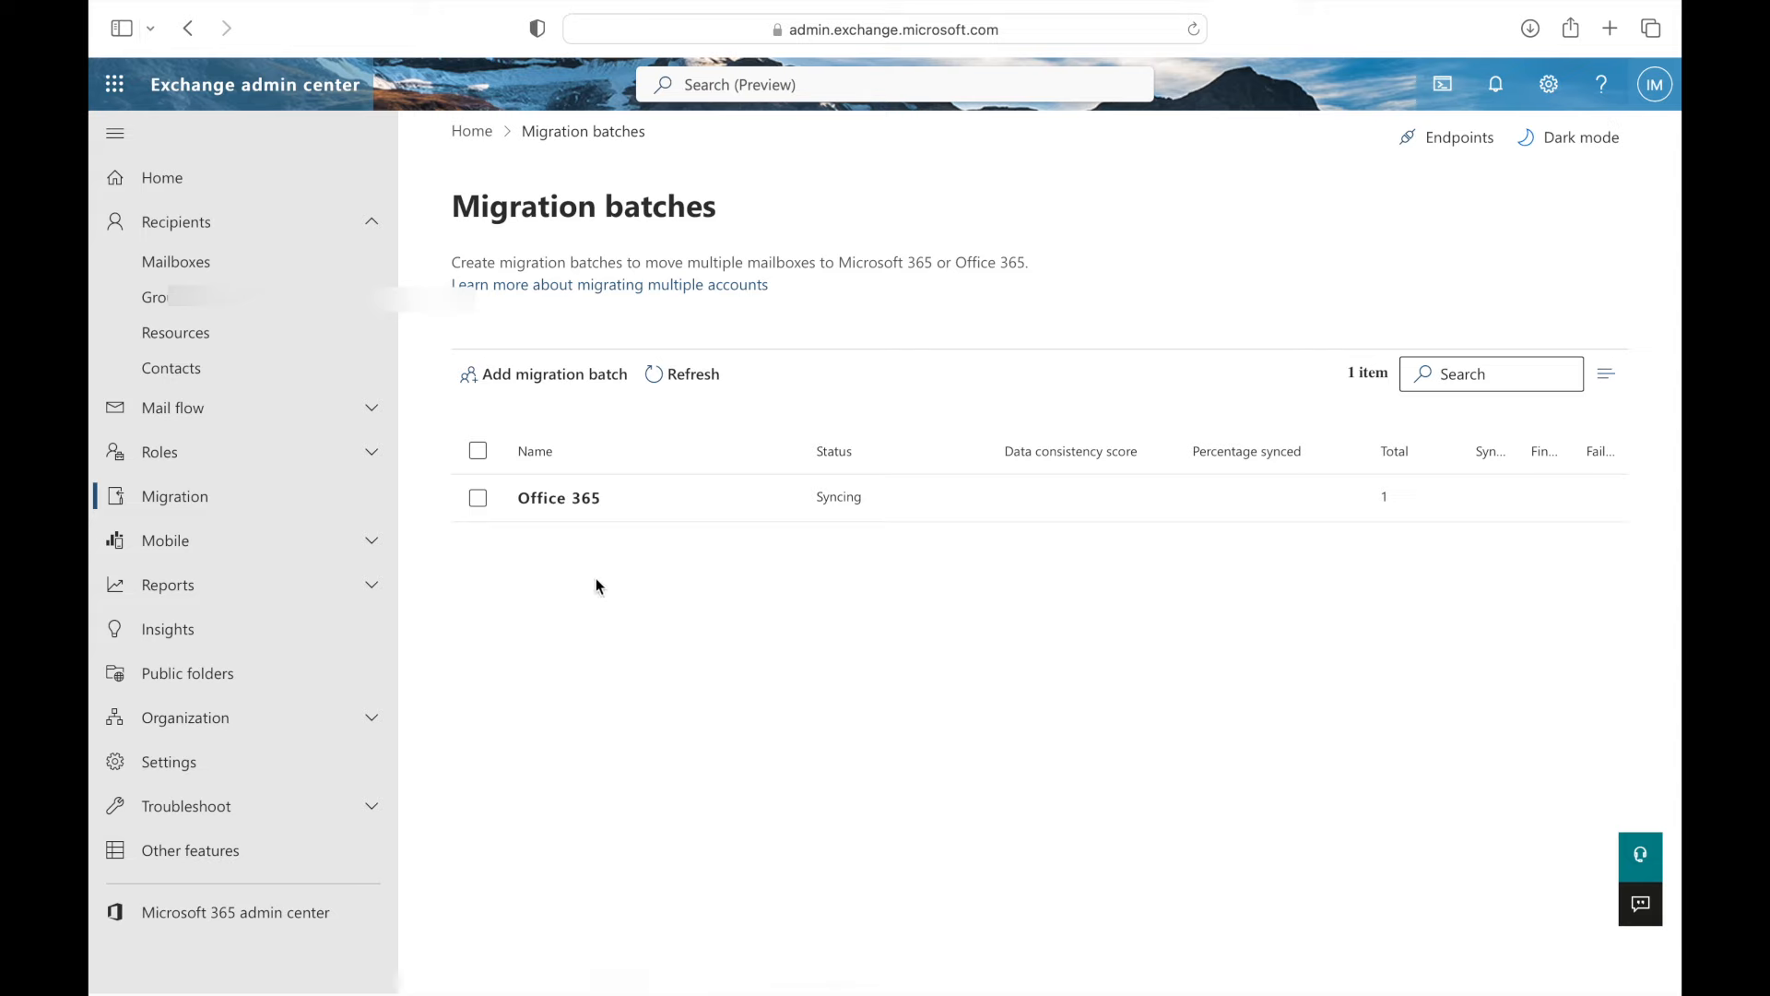
{"action": "key", "text": "ctrl+Left"}
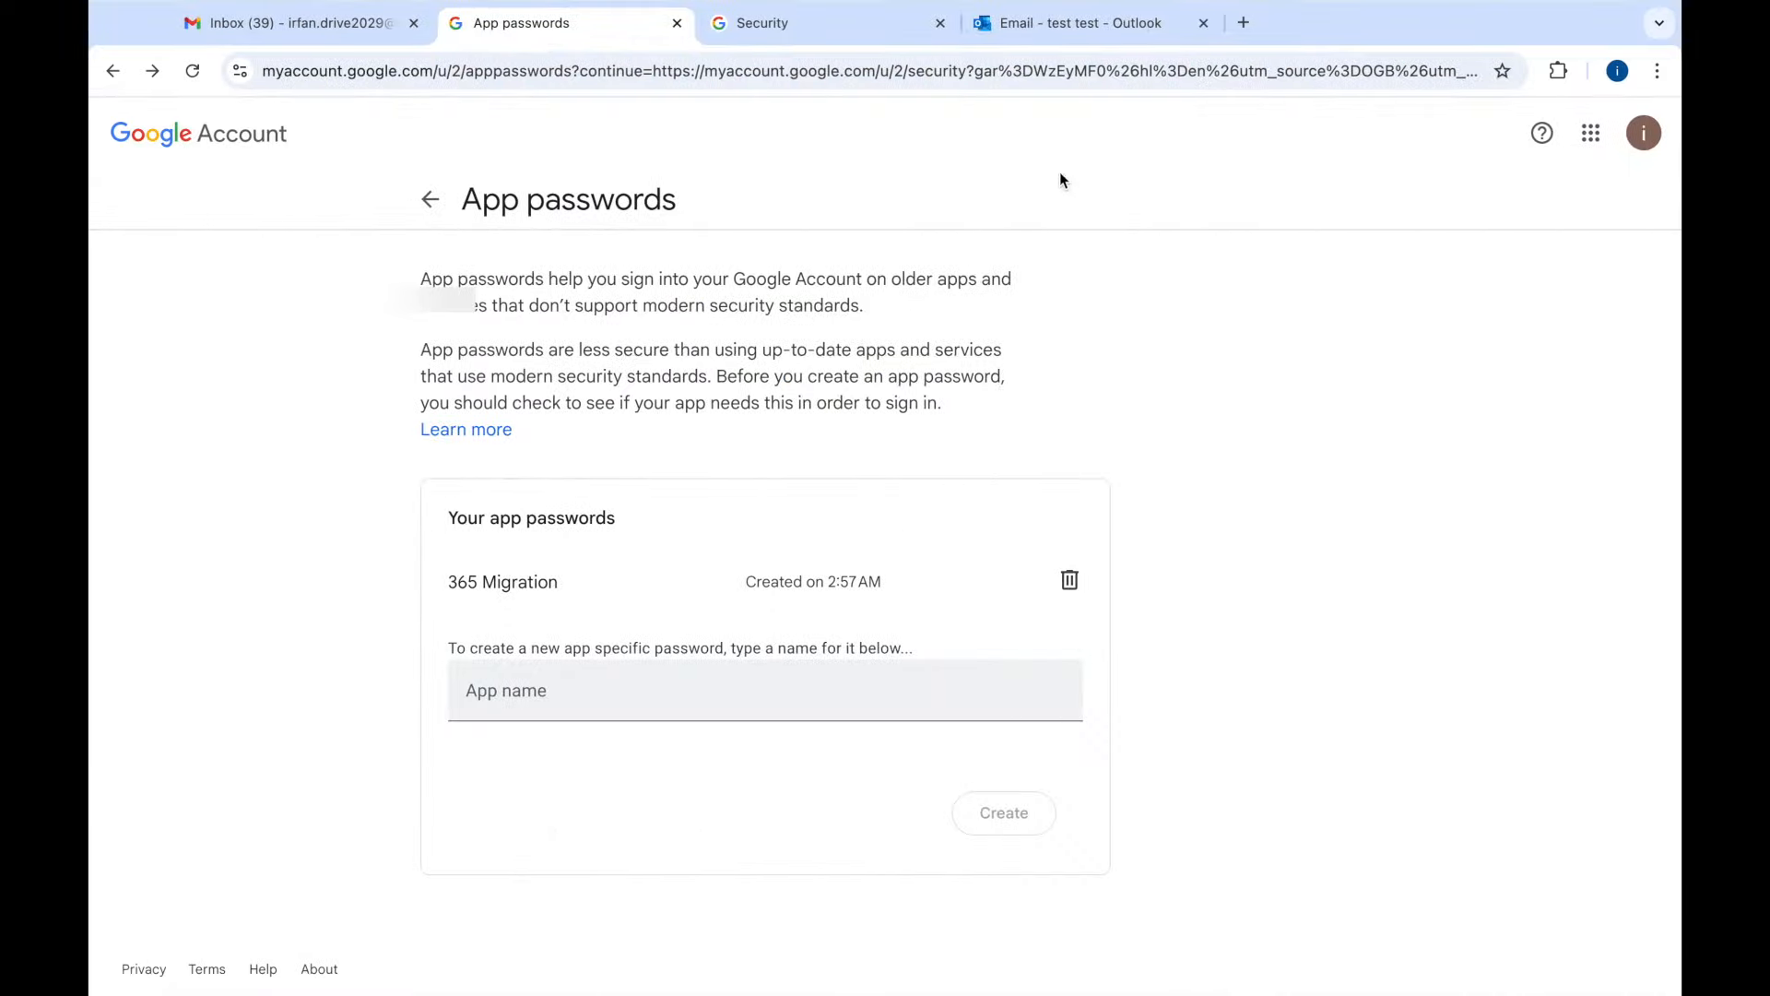
{"action": "left_click", "coordinate": [1083, 35]}
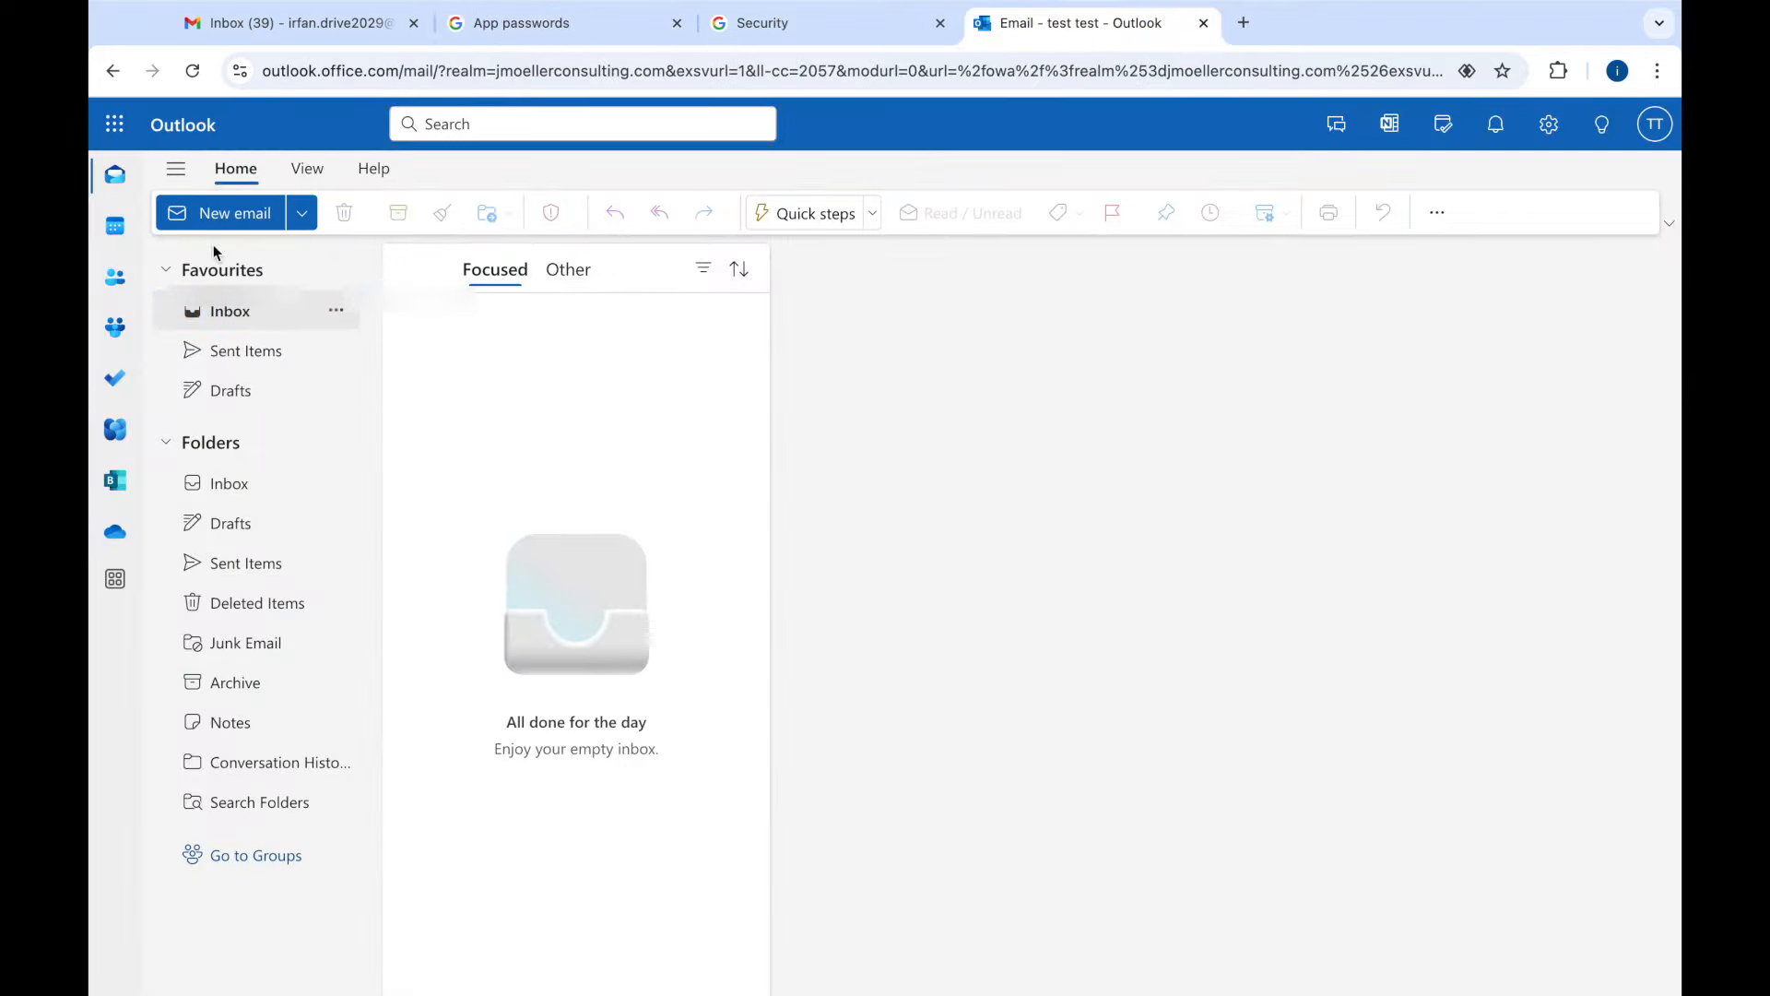
{"action": "left_click", "coordinate": [202, 71]}
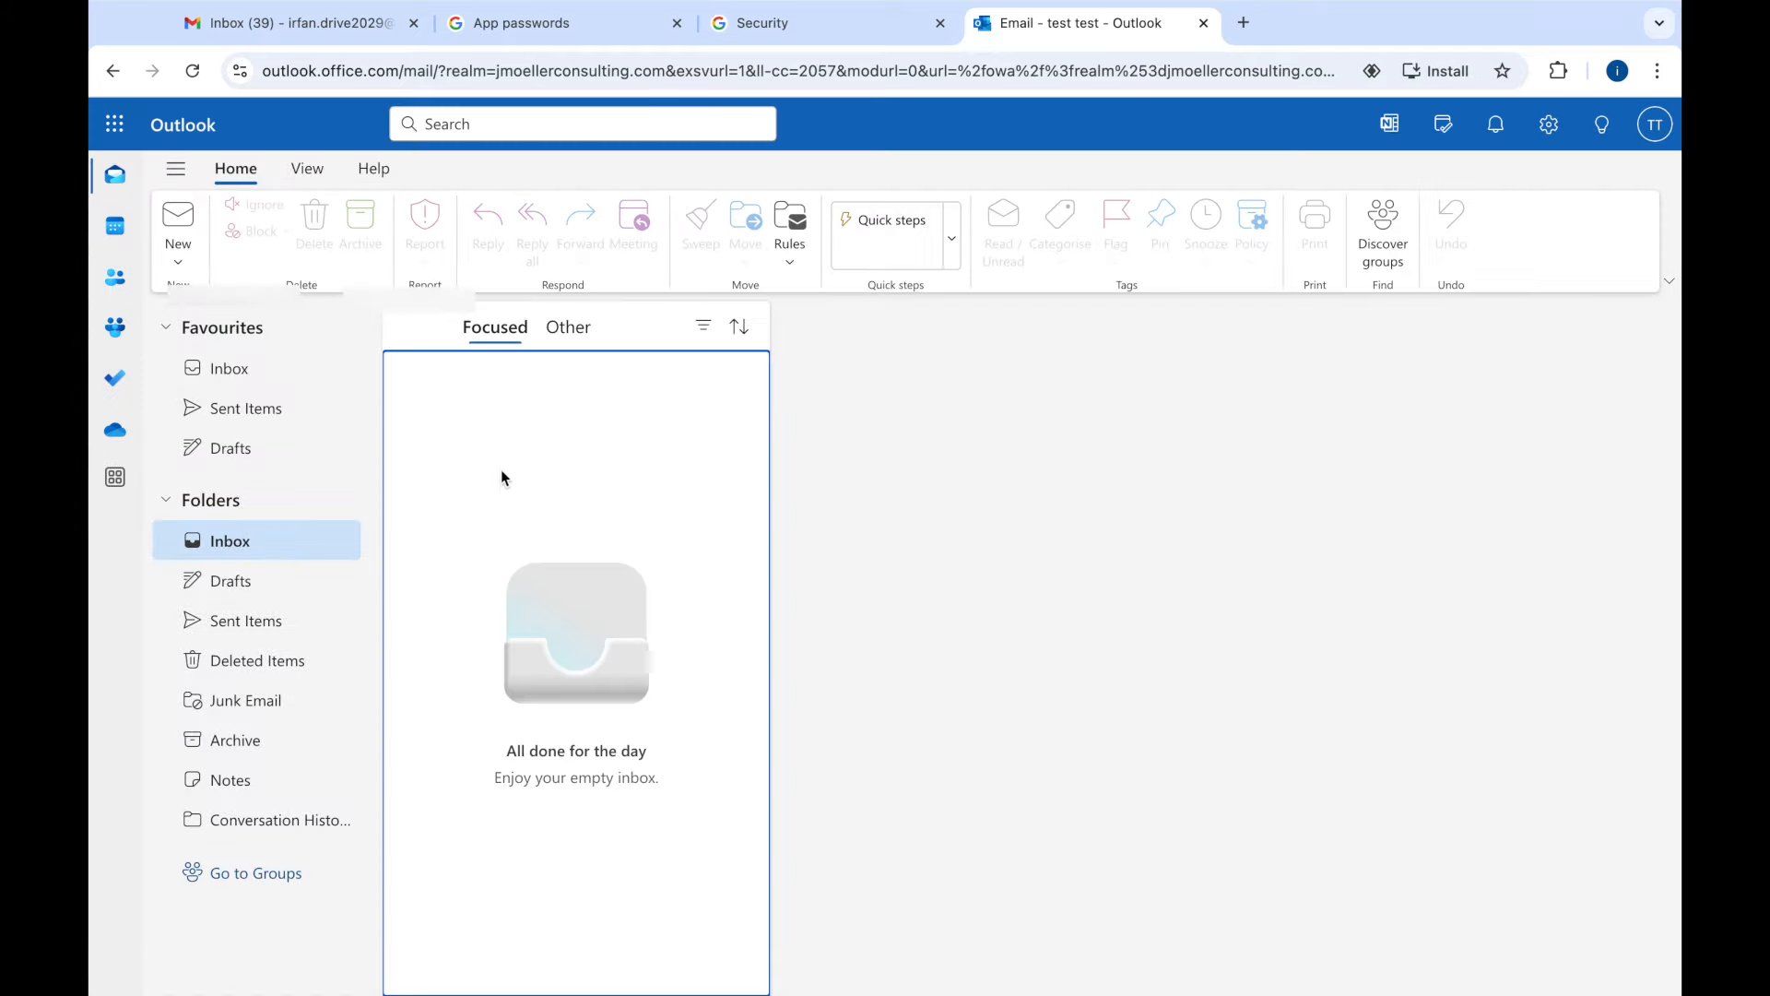
{"action": "left_click", "coordinate": [219, 373]}
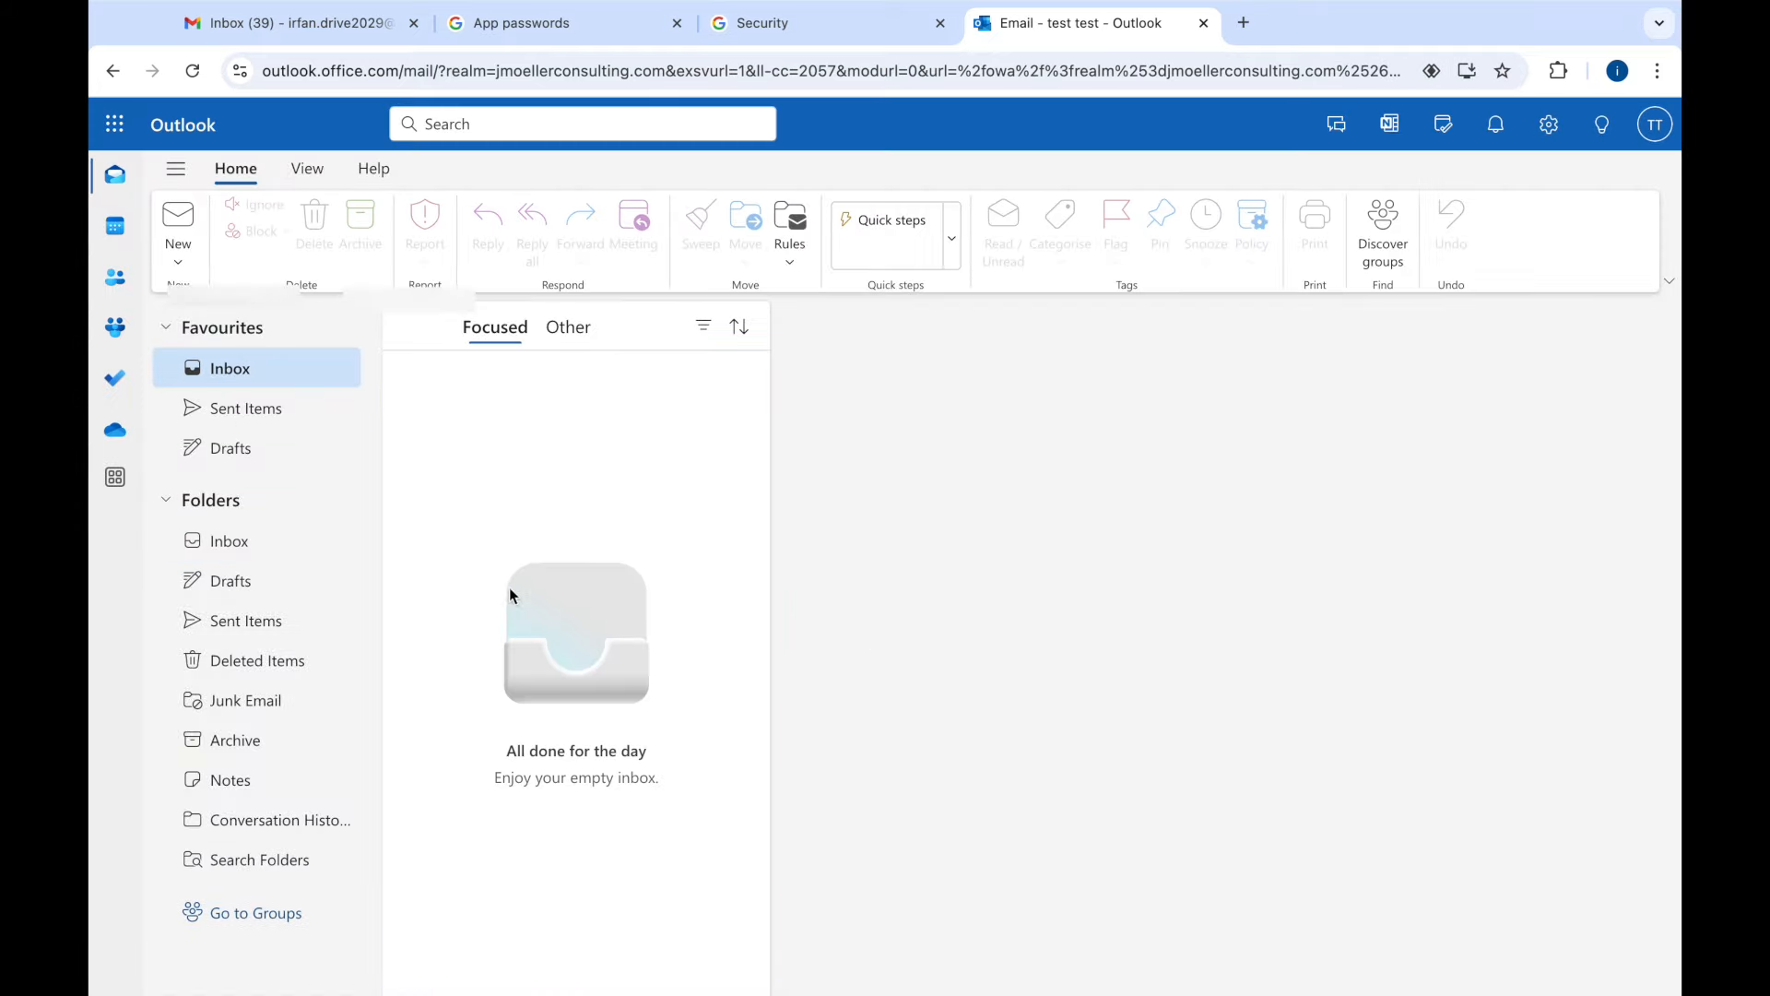
{"action": "left_click", "coordinate": [346, 42]}
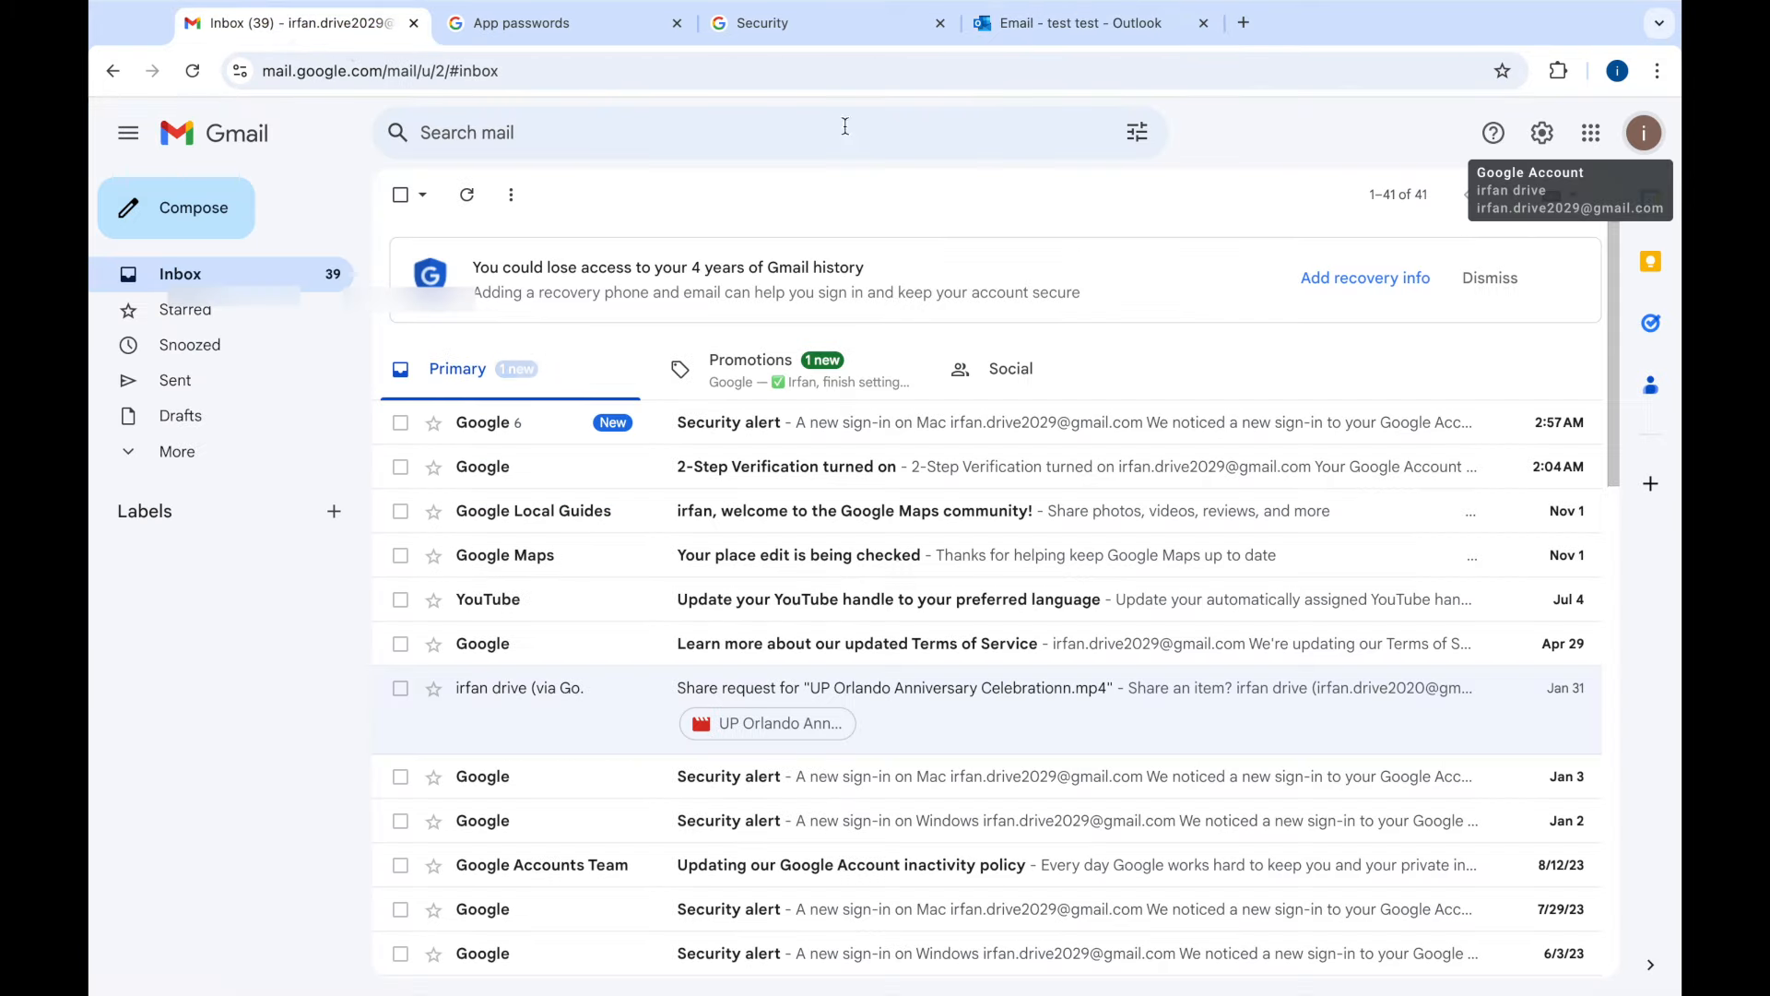
{"action": "left_click", "coordinate": [1069, 23]}
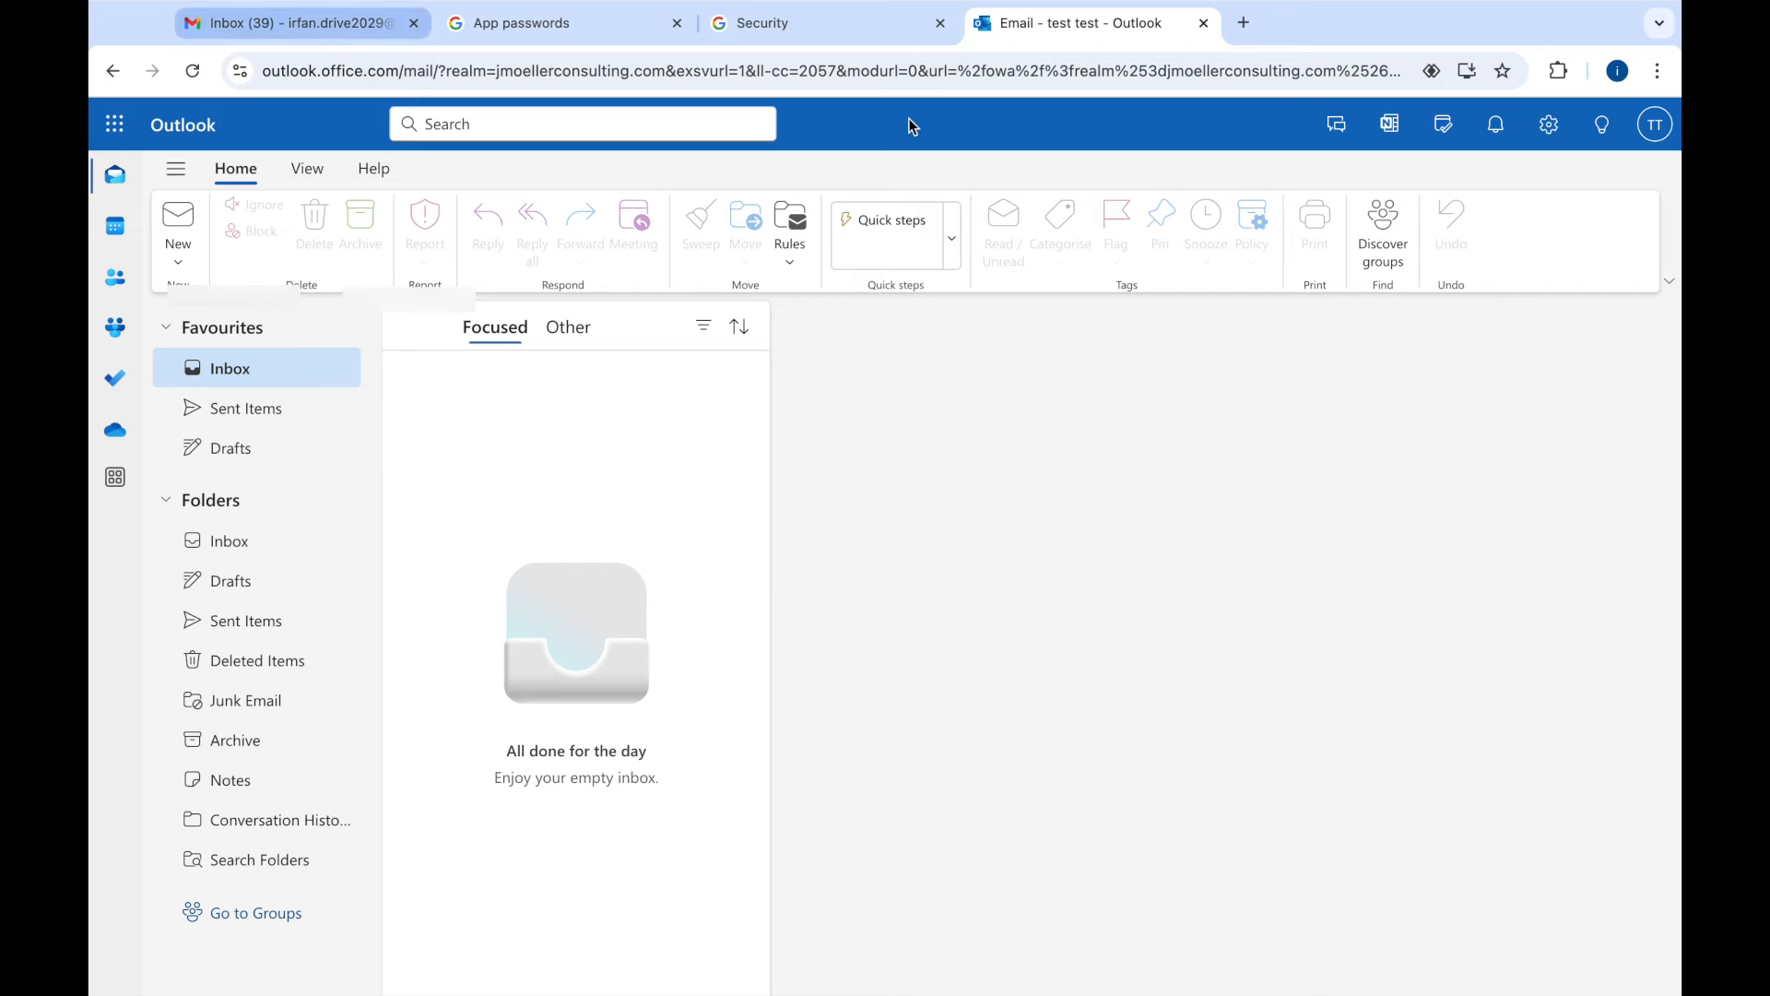
{"action": "key", "text": "ctrl+Right"}
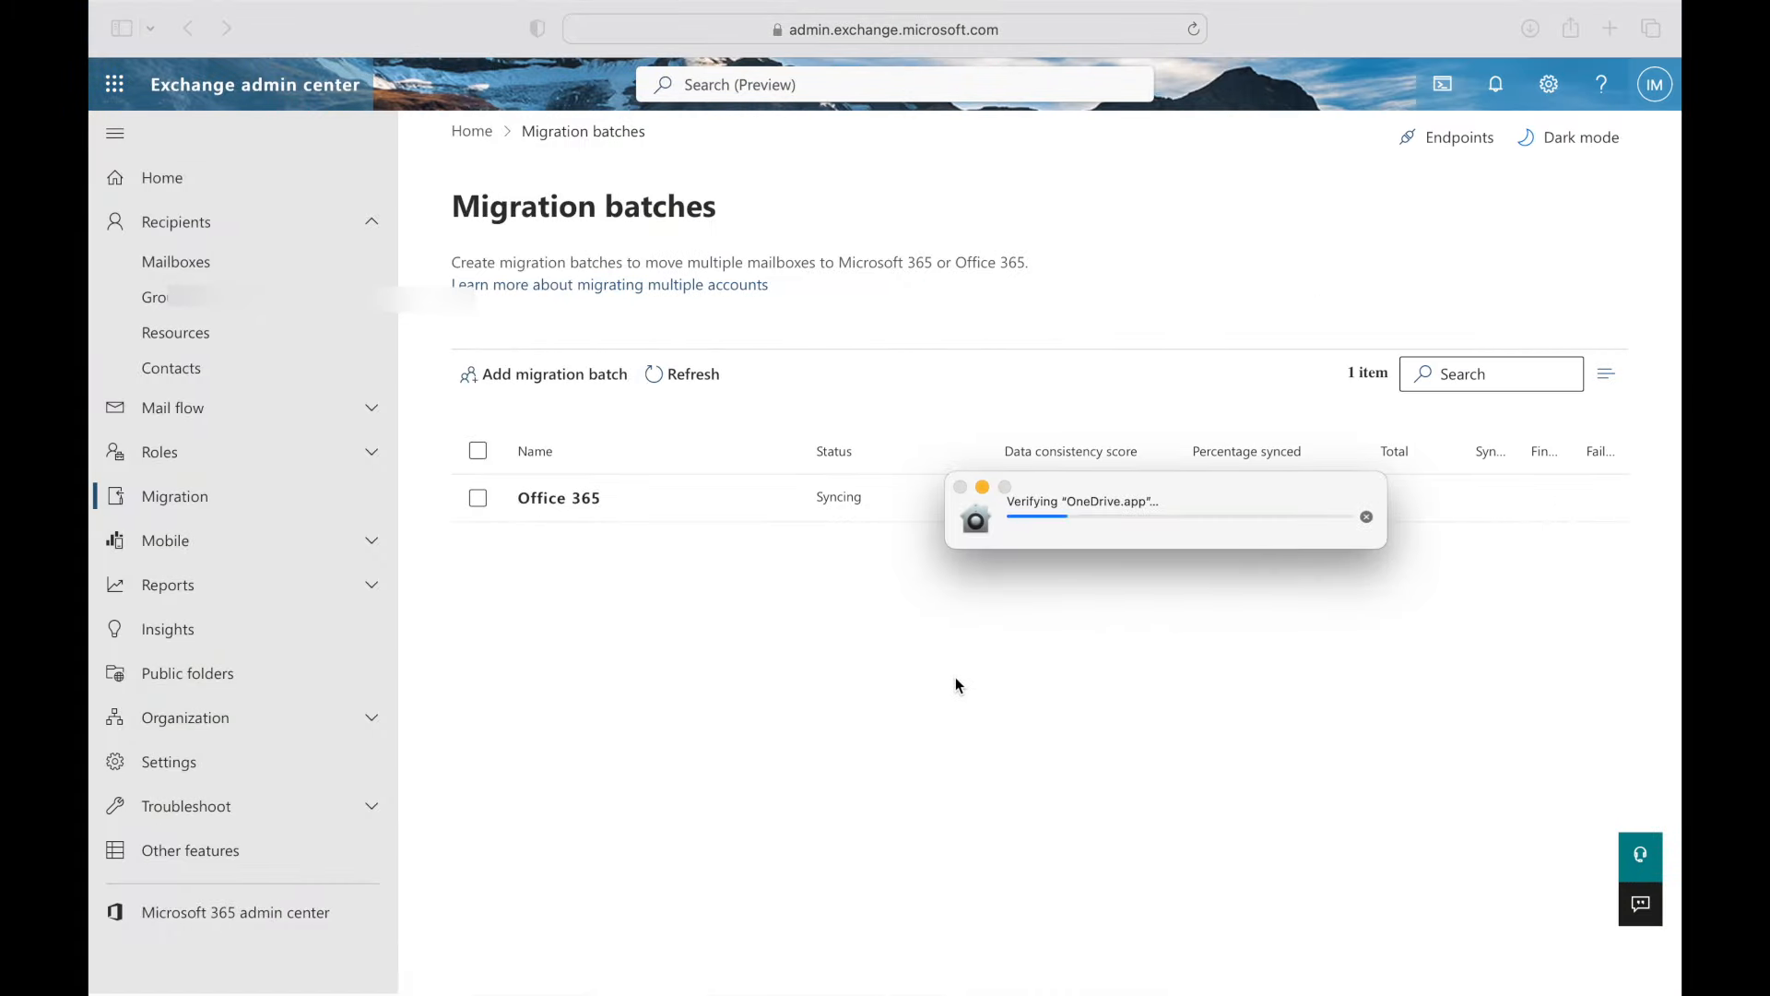
{"action": "left_click", "coordinate": [1366, 516]}
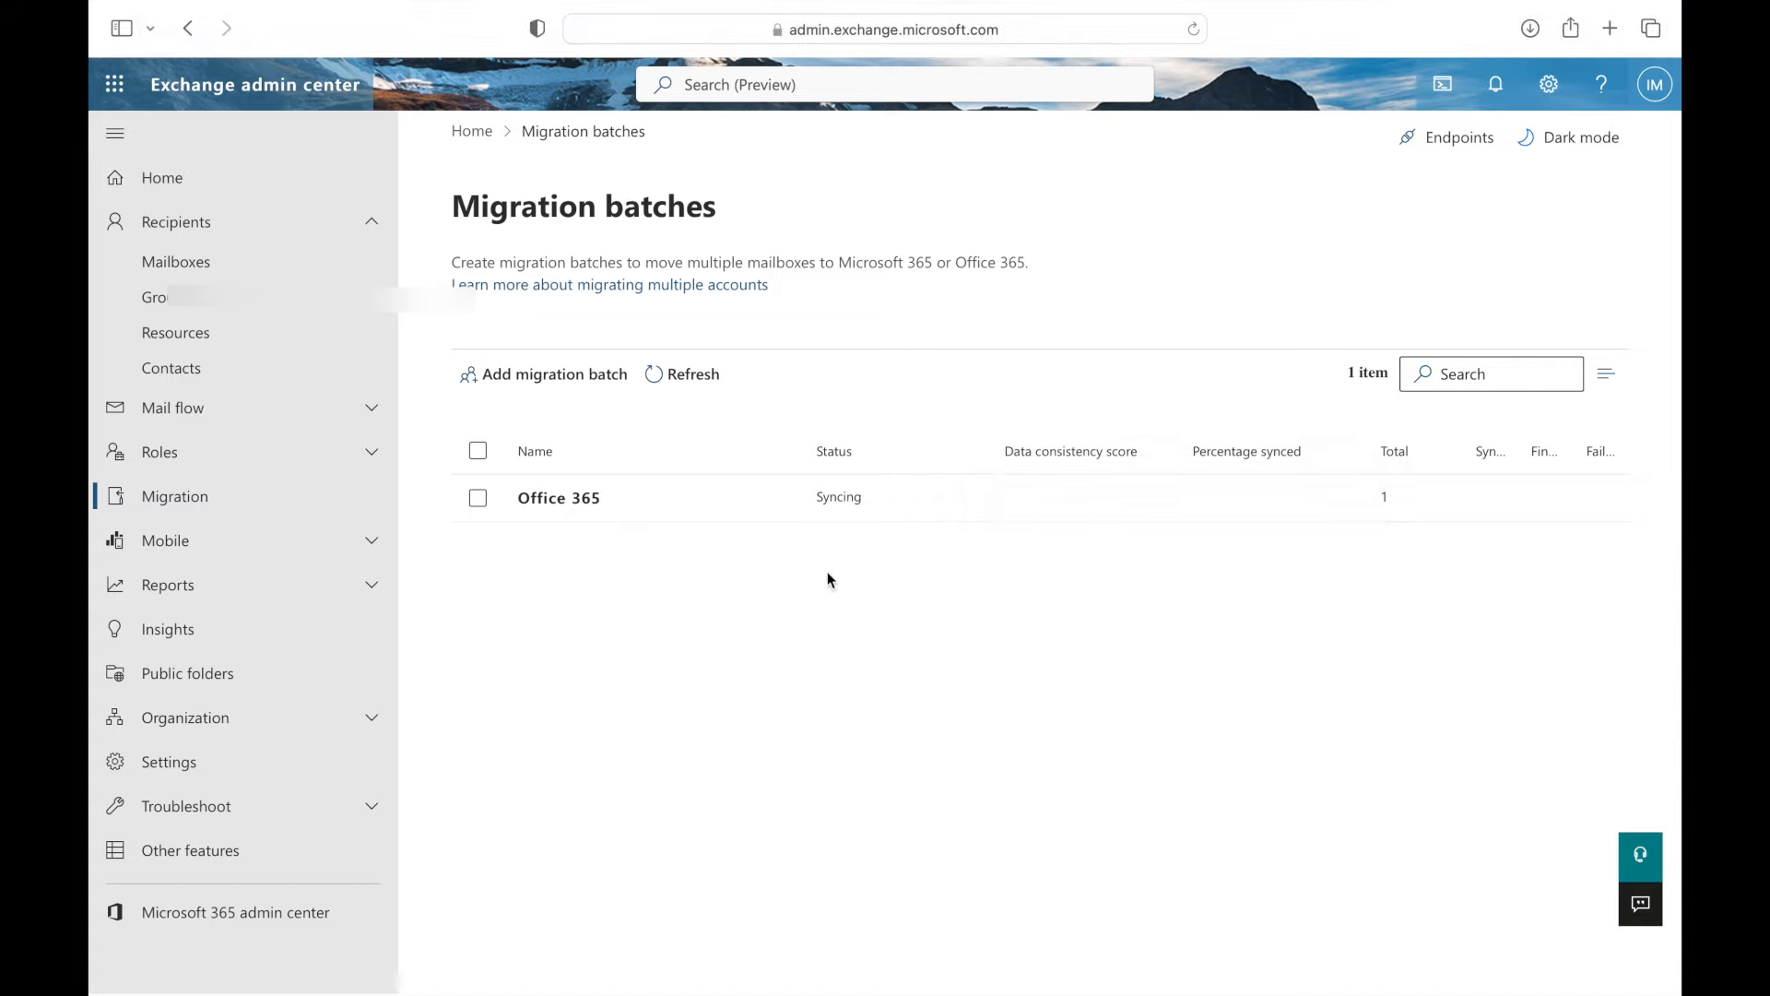